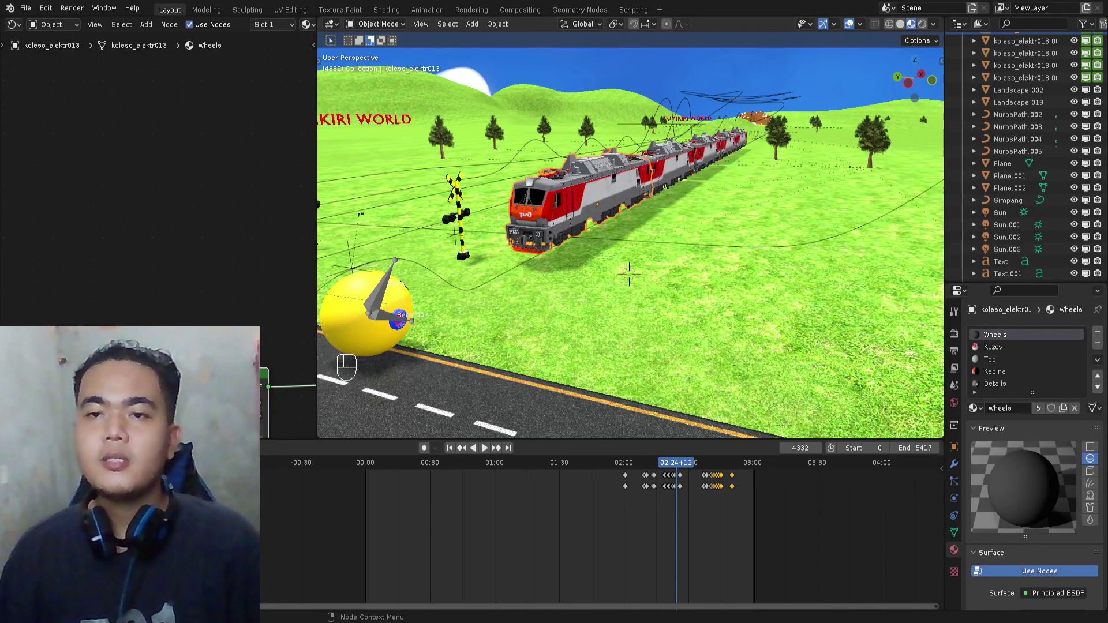
- Examine the red locomotive and the level crossing beside it from several angles and distances
scroll(630, 242, up, 2)
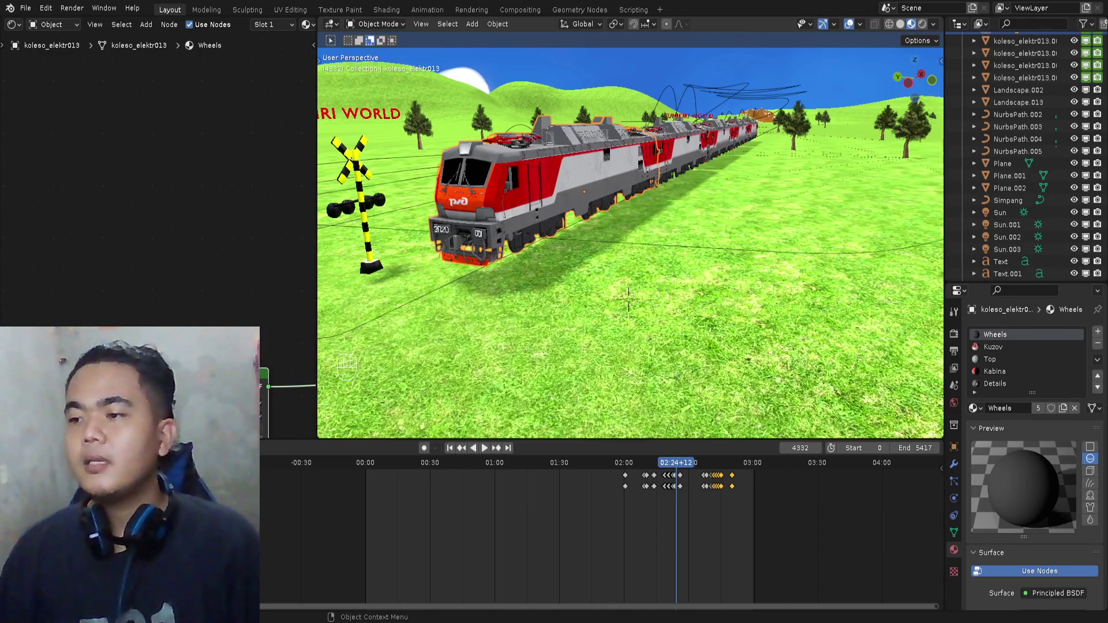
scroll(630, 243, down, 2)
middle_drag(528, 203, 611, 243)
scroll(608, 240, up, 1)
scroll(607, 240, down, 1)
scroll(615, 236, up, 2)
middle_drag(611, 243, 607, 236)
- Try moving the red locomotive's wheel object freely and along the X axis, and rotating it
key(g)
right_click(662, 223)
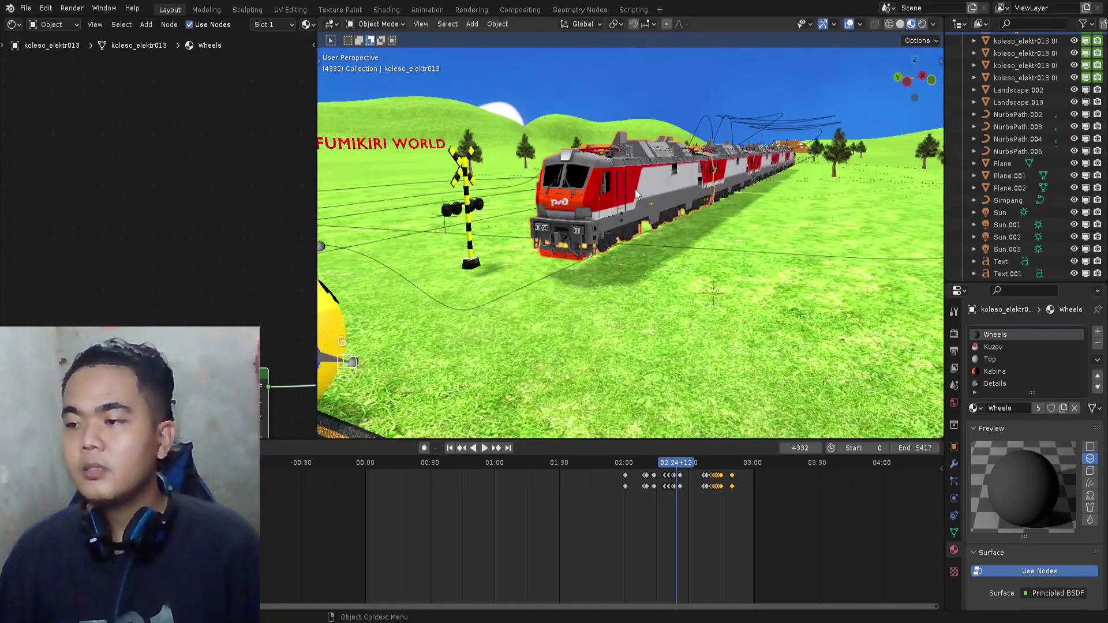
middle_drag(635, 193, 613, 237)
key(g)
key(x)
right_click(585, 243)
scroll(585, 248, down, 2)
key(r)
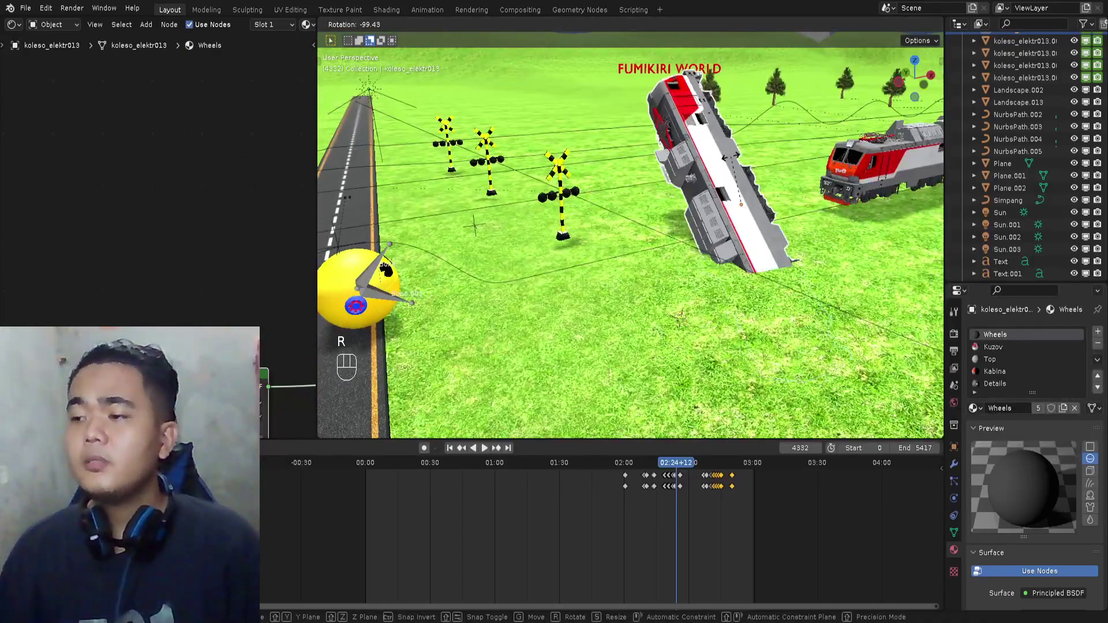
right_click(812, 215)
key(g)
click(767, 170)
middle_drag(715, 188, 745, 287)
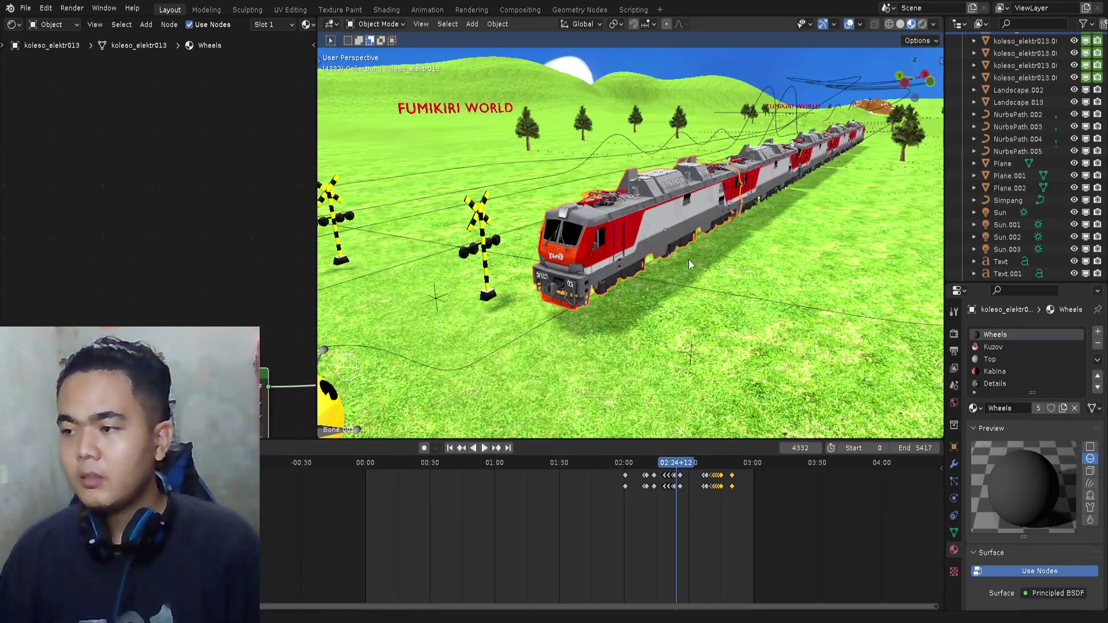
middle_drag(688, 259, 704, 222)
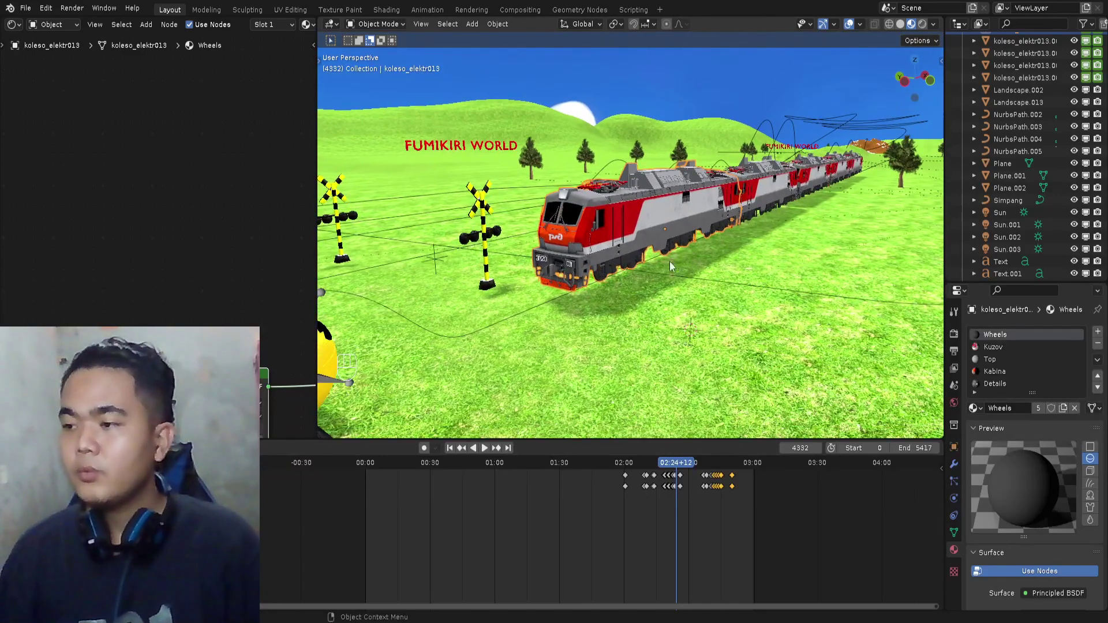
- Play the train animation briefly and set the current frame to 3997
key(space)
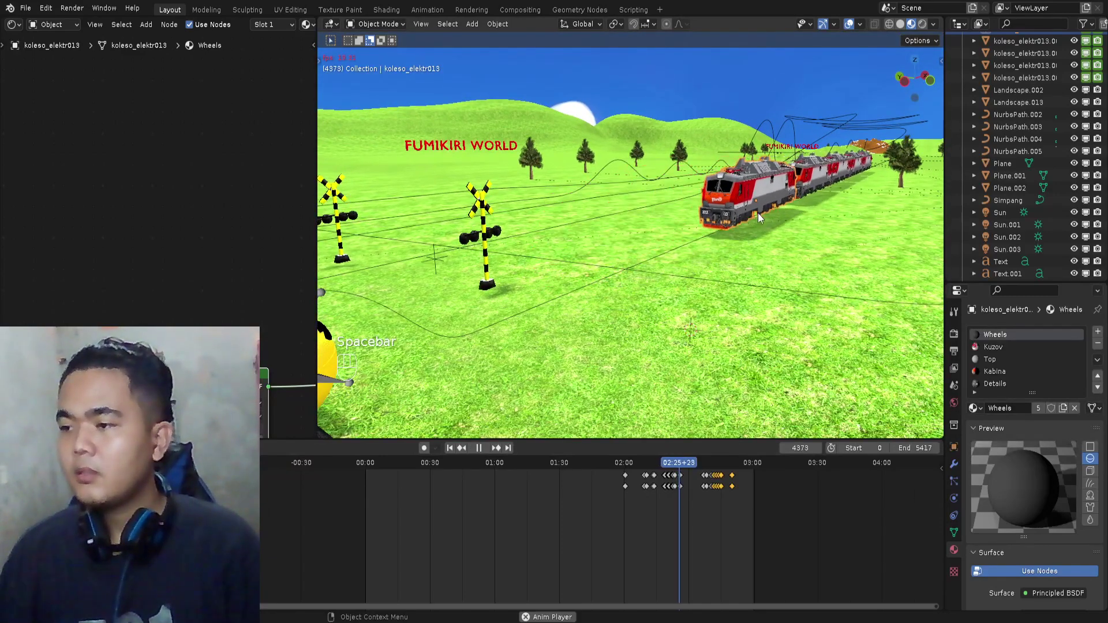
middle_drag(761, 210, 718, 217)
key(space)
drag(648, 468, 653, 469)
- Select the yellow ball's armature on the road and switch it to Pose Mode
shift+middle_drag(743, 228, 402, 315)
scroll(439, 295, up, 1)
shift+middle_drag(462, 280, 555, 265)
scroll(536, 278, up, 1)
click(563, 241)
key(g)
right_click(586, 205)
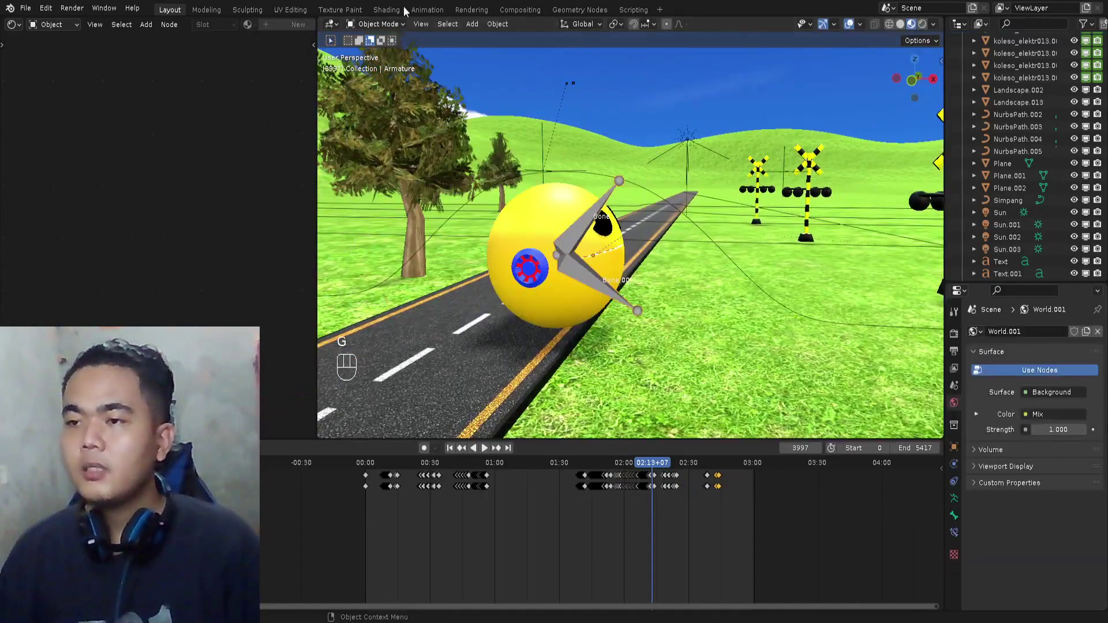
click(381, 24)
click(378, 63)
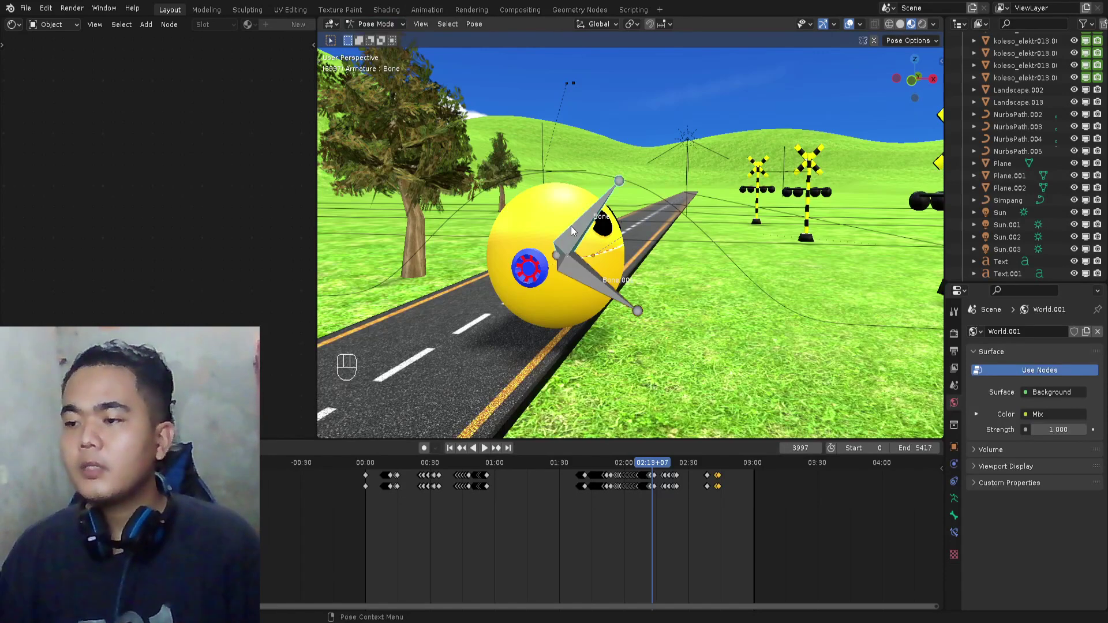
- Try rotating the ball's upper jaw bone about the global Y axis and return the armature to Object Mode
scroll(577, 233, up, 3)
key(r)
key(x)
key(r)
key(x)
key(y)
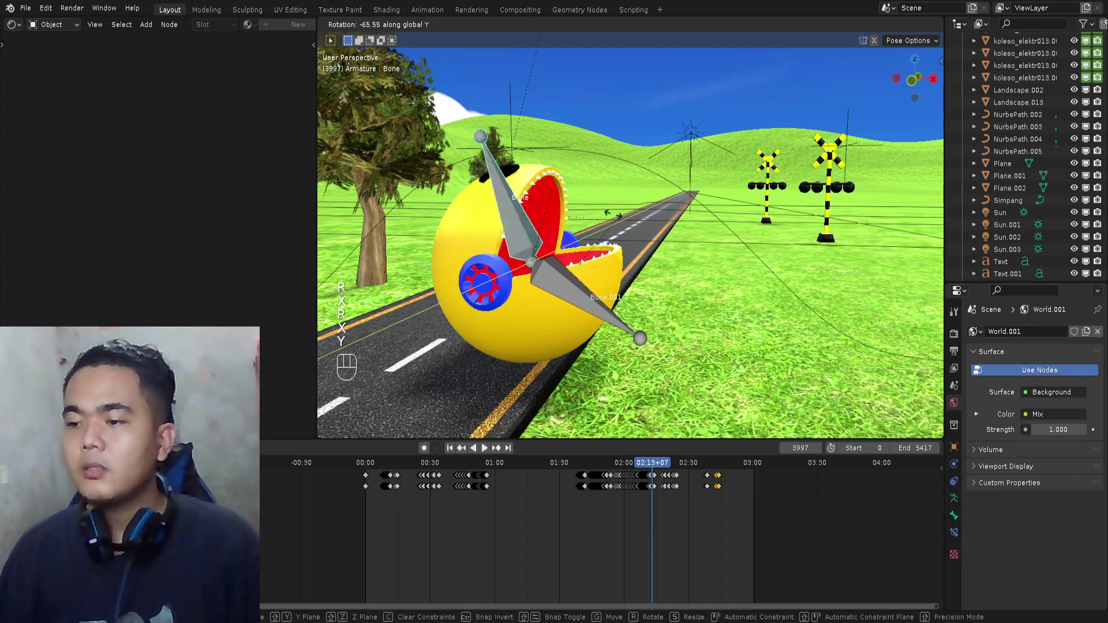
key(Escape)
scroll(643, 231, down, 3)
click(380, 24)
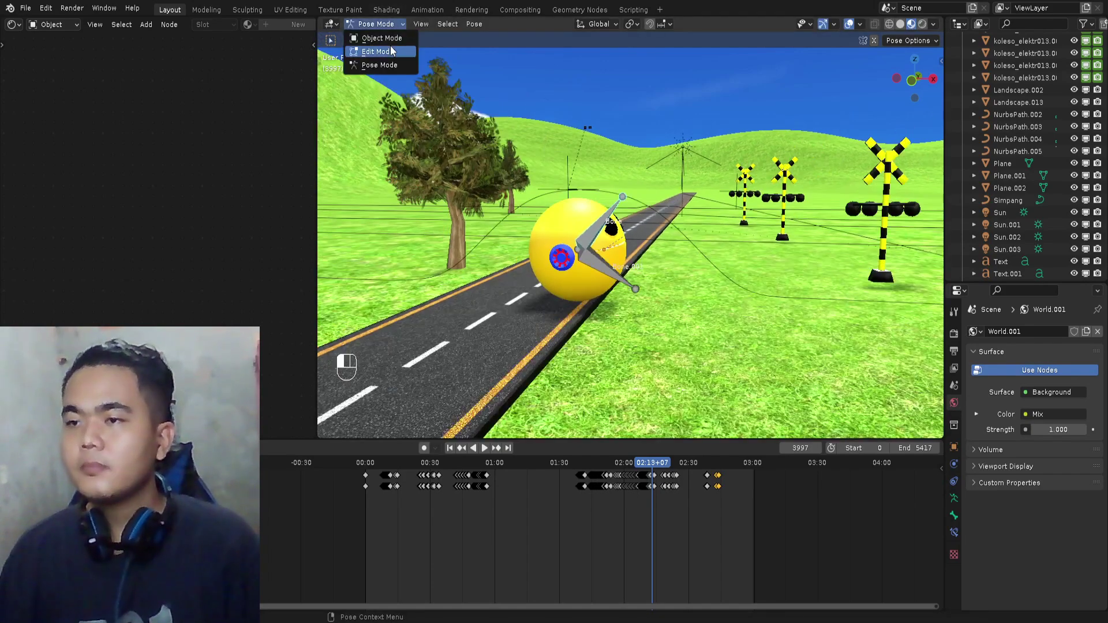
click(381, 38)
- Select the wheel object of the front red locomotive
middle_drag(682, 282, 693, 243)
scroll(612, 241, up, 2)
click(584, 236)
mouse_move(567, 211)
shift+middle_down()
mouse_move(598, 216)
mouse_move(585, 204)
mouse_move(574, 221)
shift+middle_up()
middle_drag(616, 183, 600, 185)
- Bring the JR Train model into the scene
click(26, 9)
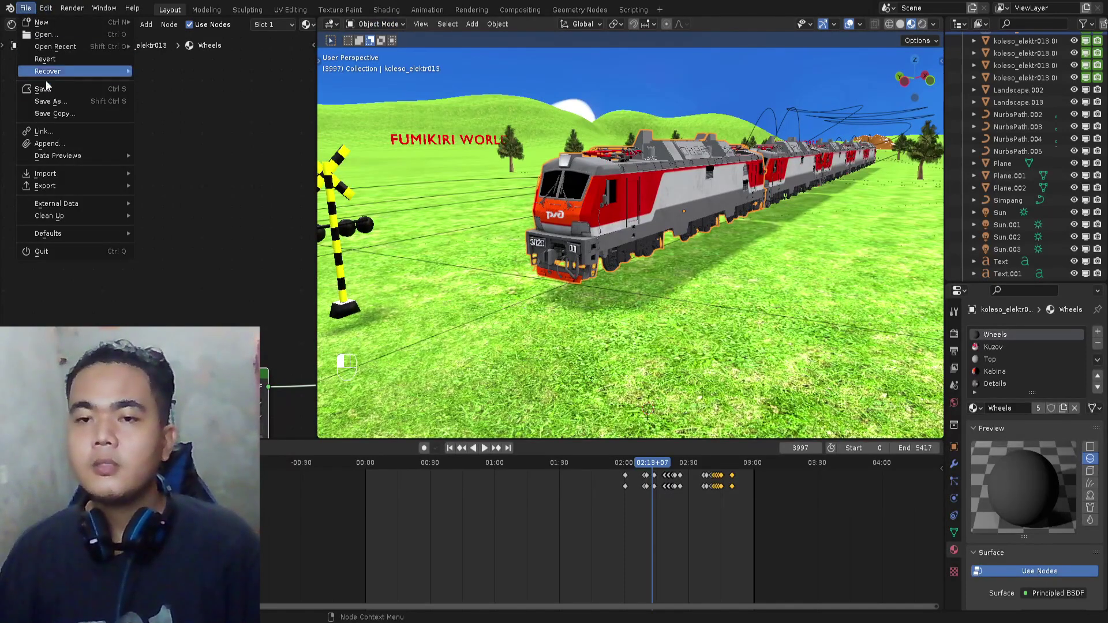
click(26, 8)
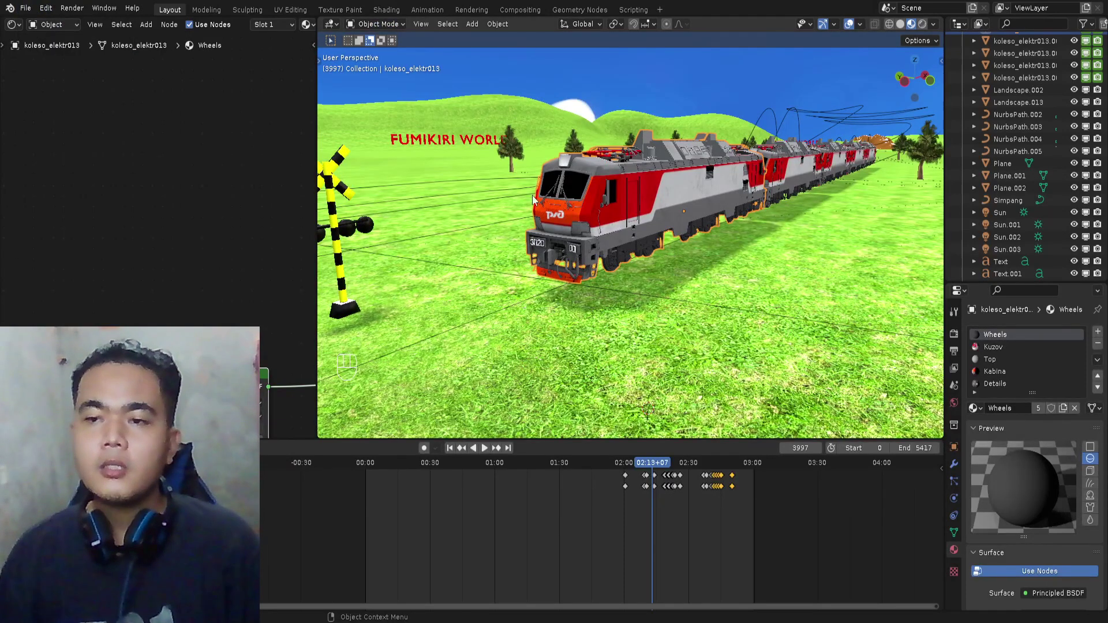
click(26, 8)
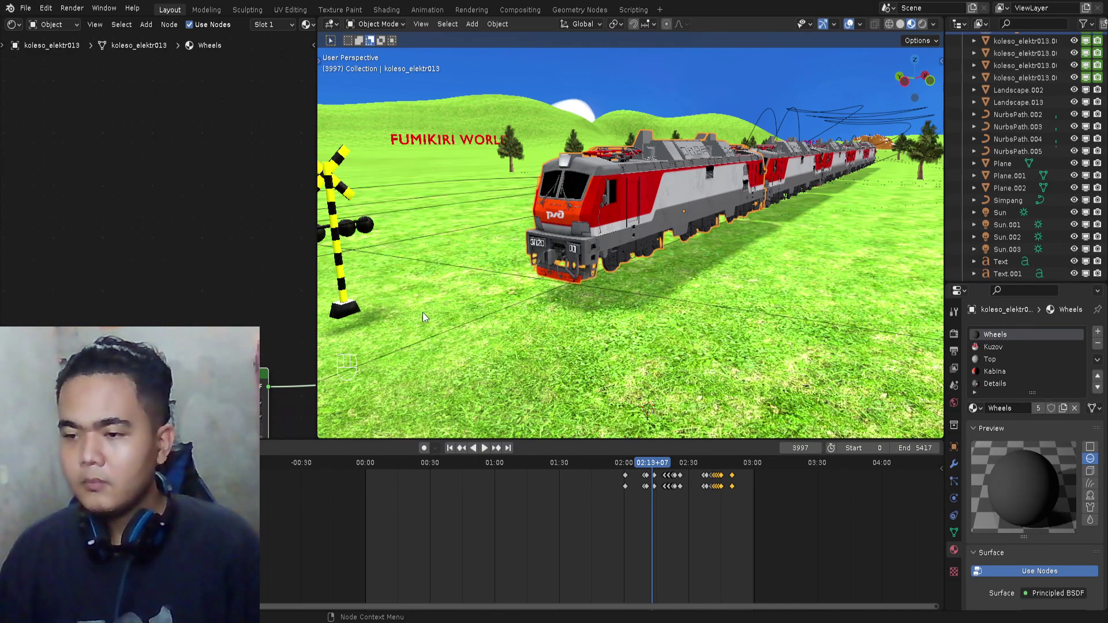
click(662, 239)
- Examine the red train's front, its wheels and the surrounding grass from several angles and distances
scroll(656, 218, down, 5)
middle_drag(656, 219, 676, 52)
middle_drag(643, 242, 623, 233)
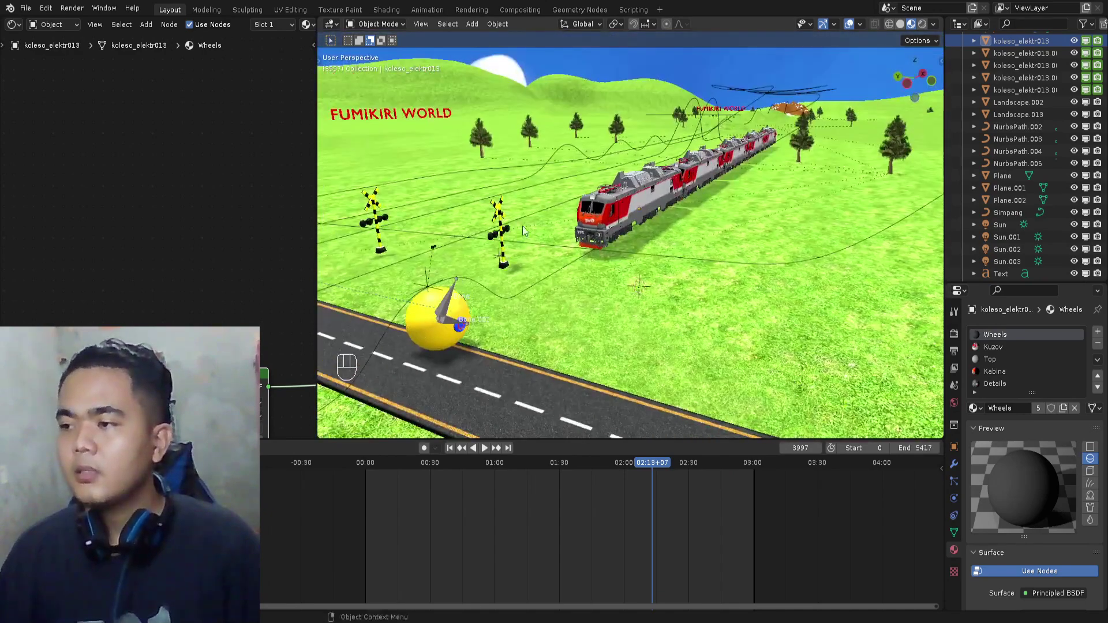
middle_drag(580, 270, 639, 234)
scroll(639, 238, up, 2)
scroll(639, 242, up, 2)
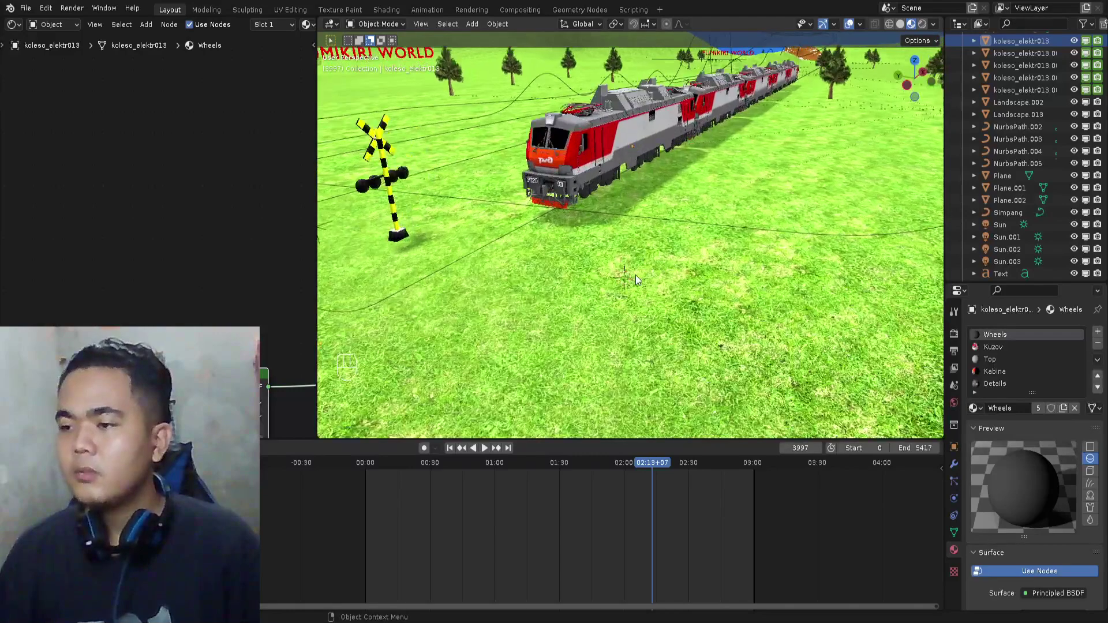
scroll(635, 277, up, 1)
shift+middle_drag(595, 318, 619, 167)
middle_drag(608, 332, 673, 296)
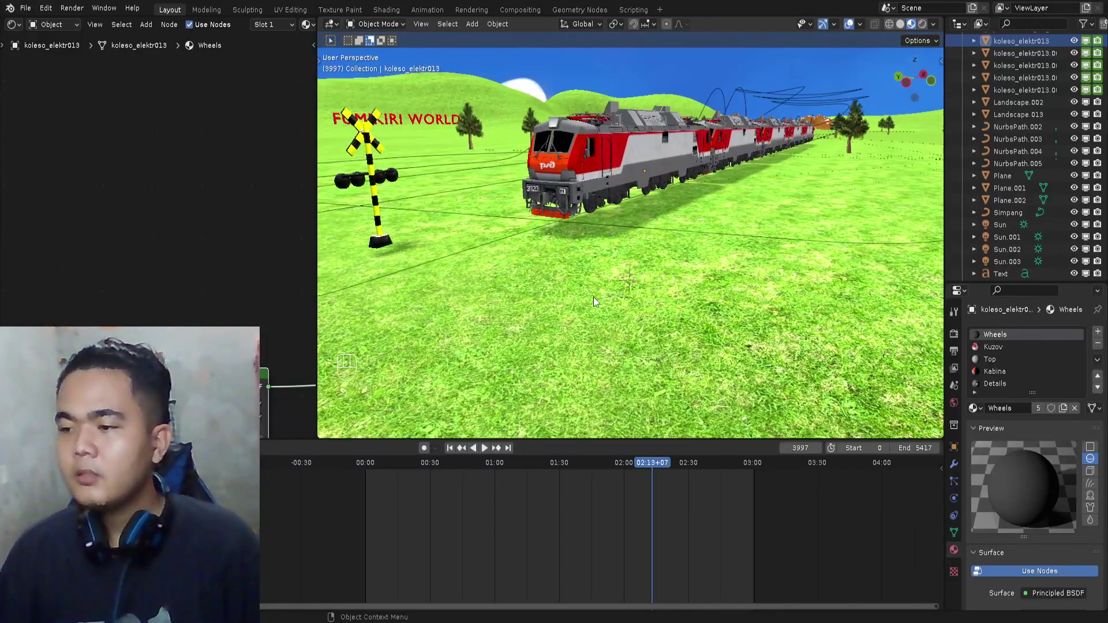
key(shift)
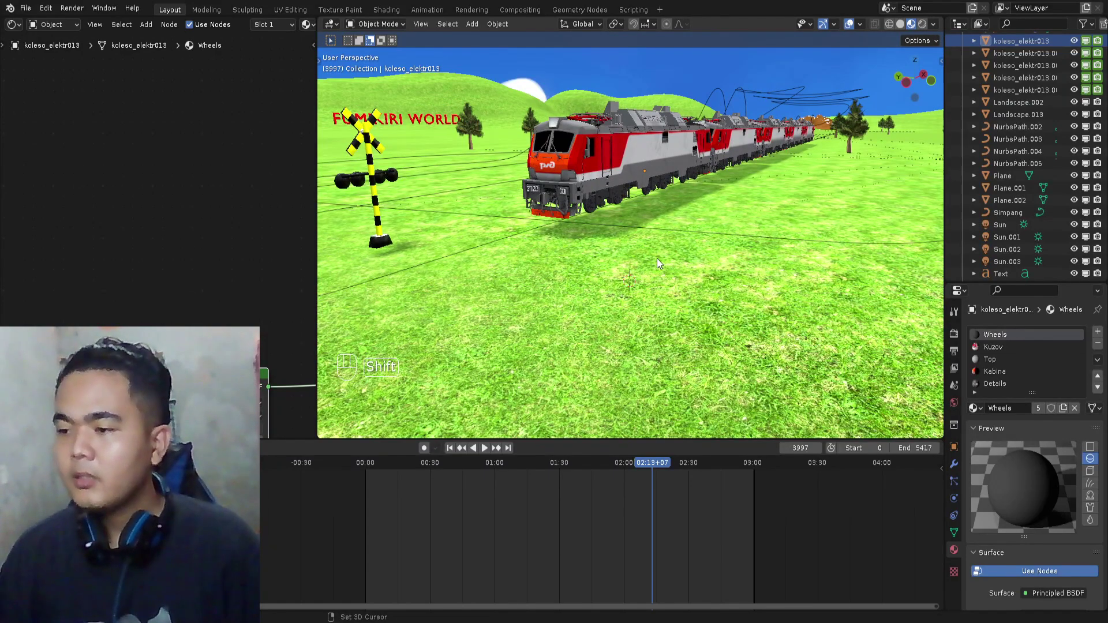
scroll(657, 258, up, 3)
shift+middle_drag(656, 258, 656, 281)
scroll(656, 281, up, 1)
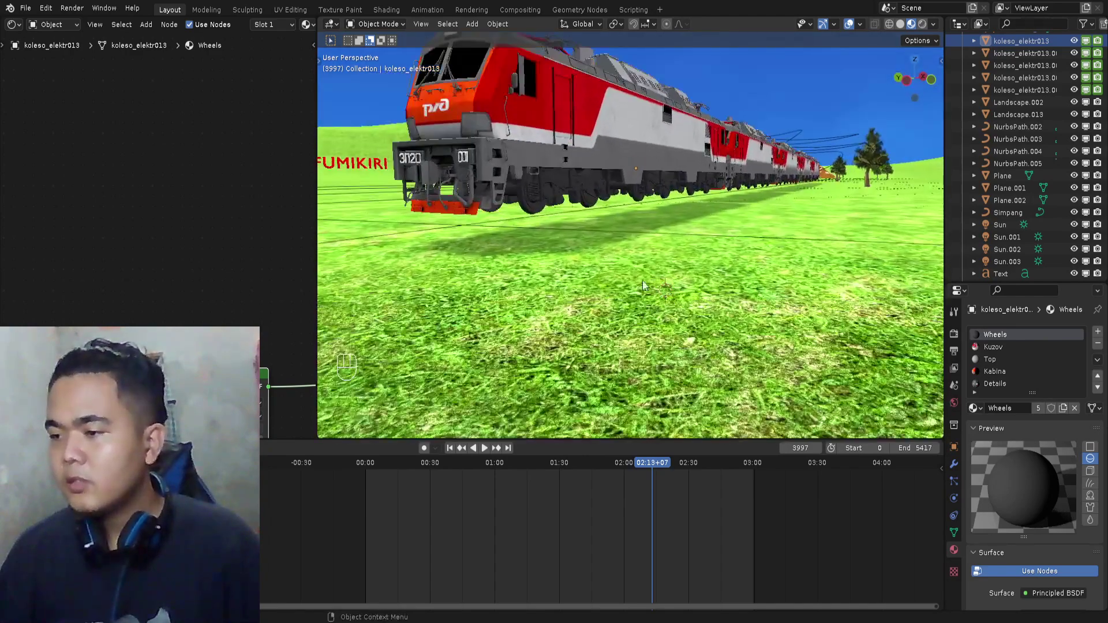
- Snap the newly added JR Train to the 3D cursor on the grass beside the red locomotive
scroll(639, 262, down, 5)
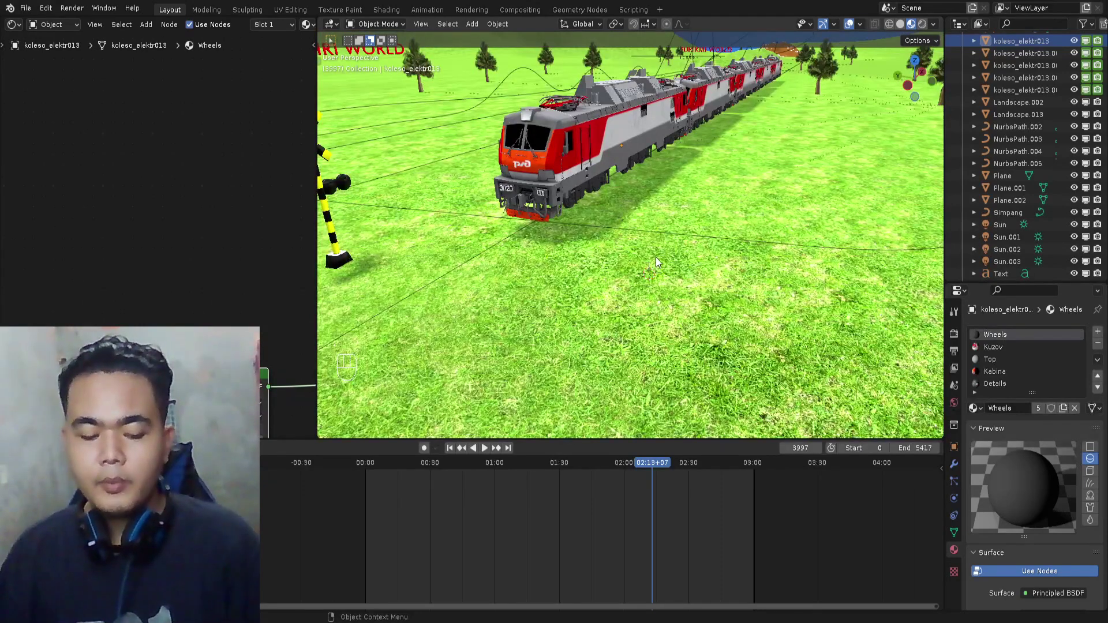
key(shift+s)
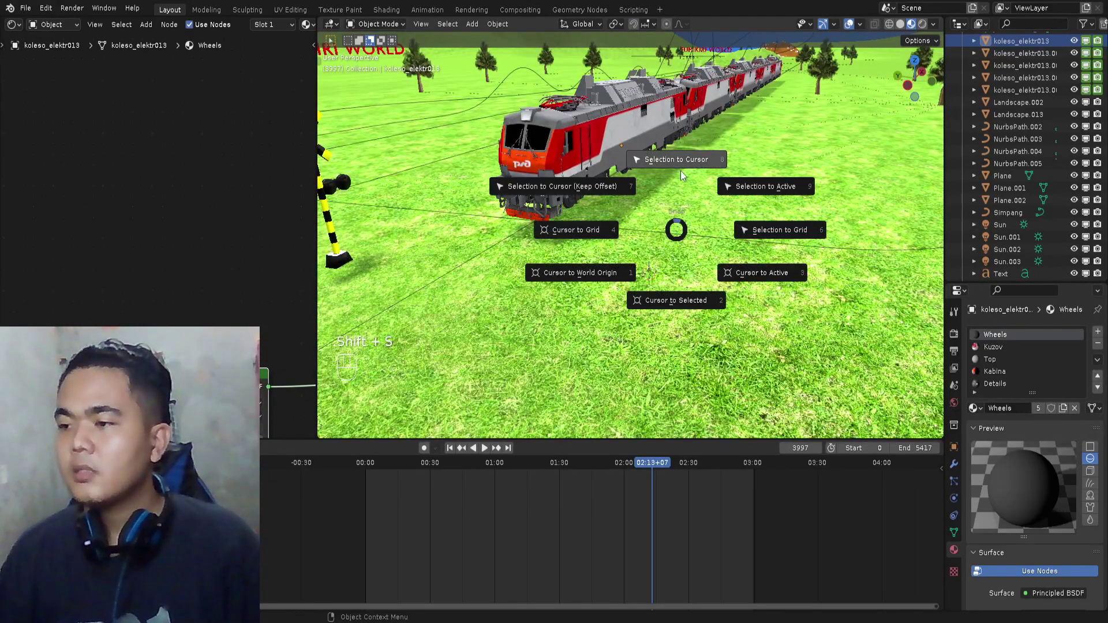
click(680, 162)
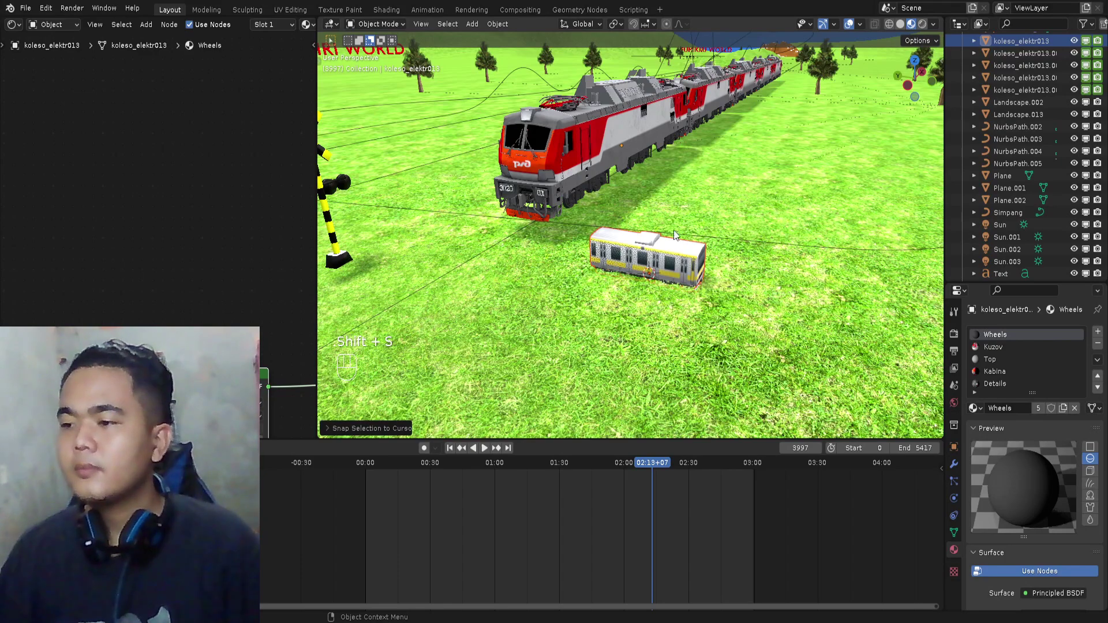
- Select the JR Train and raise it along the Z axis above the grass
click(670, 260)
scroll(670, 265, up, 3)
key(g)
key(z)
click(700, 189)
middle_drag(699, 189, 667, 252)
key(r)
key(z)
right_click(699, 178)
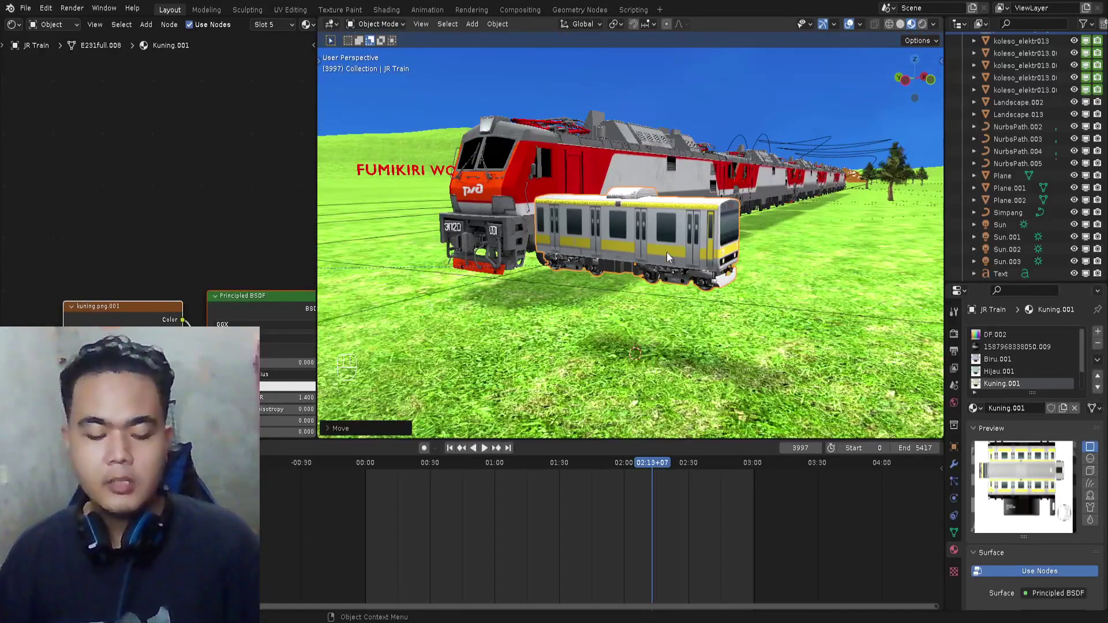
- Scale the JR Train up uniformly to about 1.7 times its size
key(s)
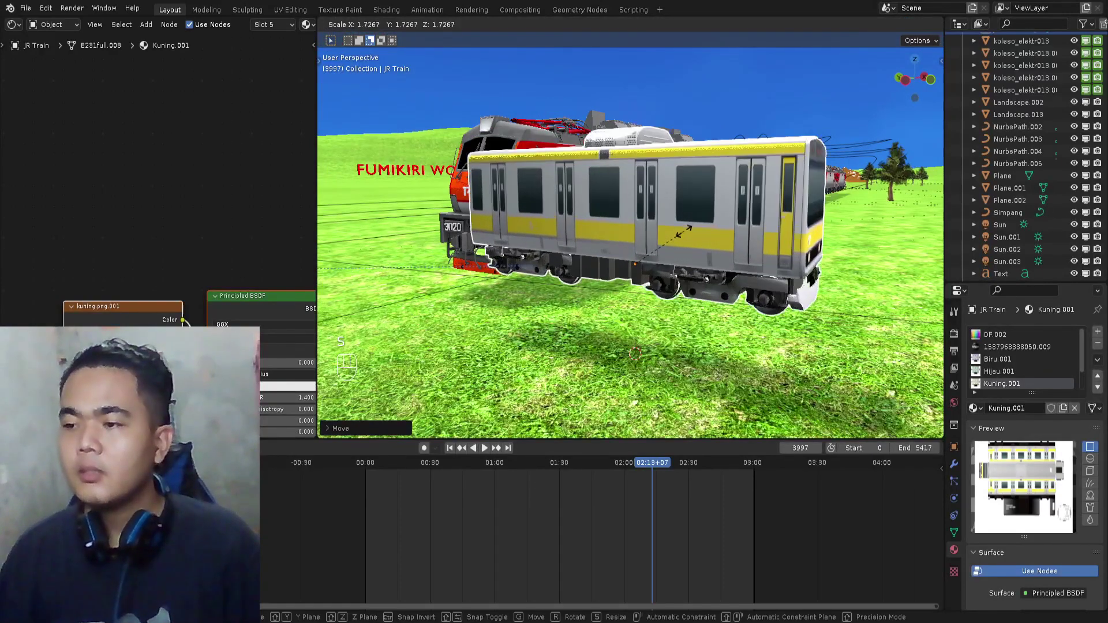
click(693, 229)
middle_drag(692, 224, 696, 238)
scroll(696, 237, down, 4)
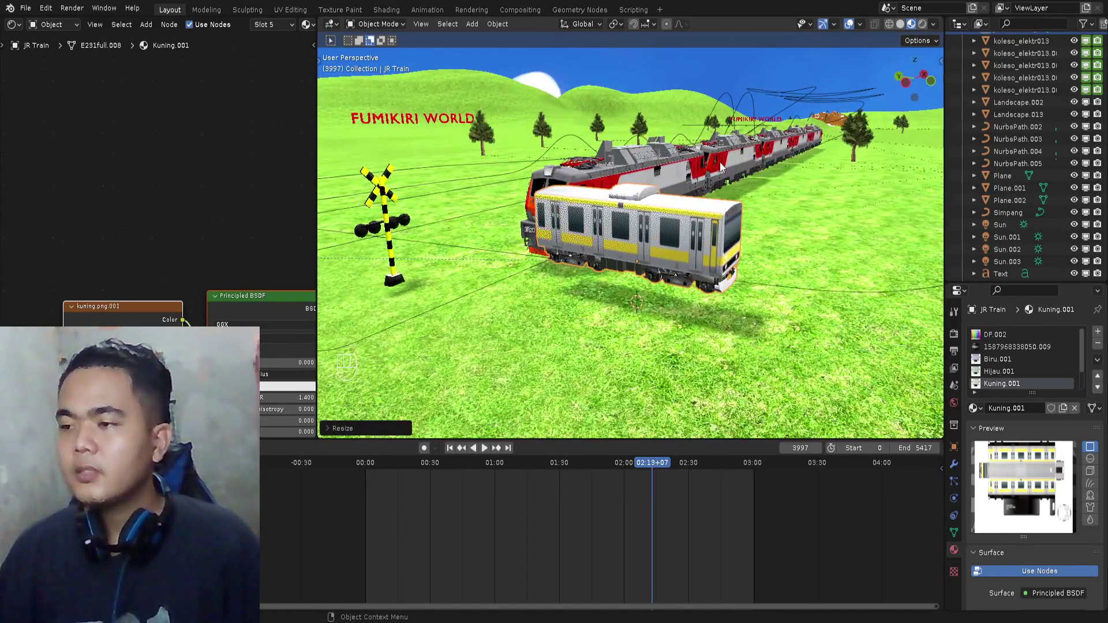
- Rotate the JR Train -90° about the global Z axis so it faces the same way as the red train
key(r)
key(z)
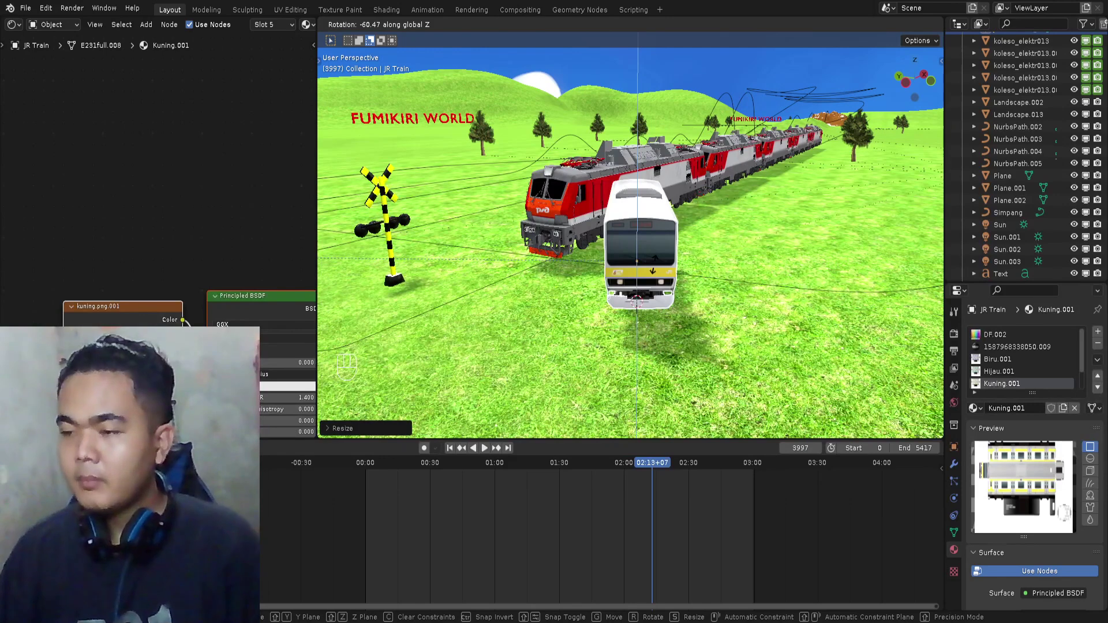
key(KP_Subtract)
key(KP_9)
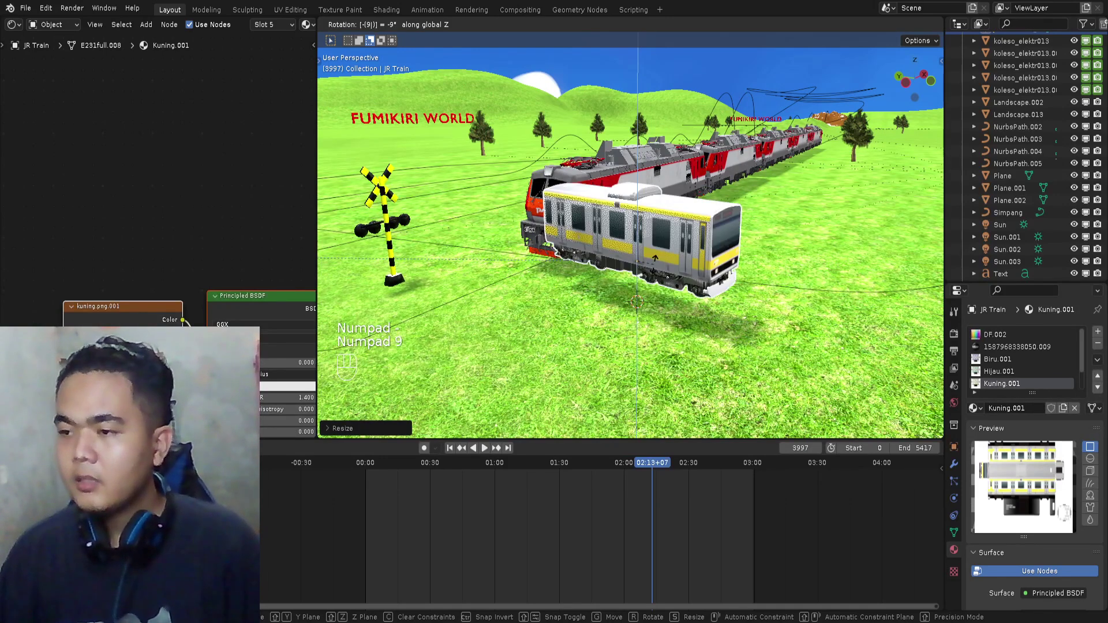
key(KP_0)
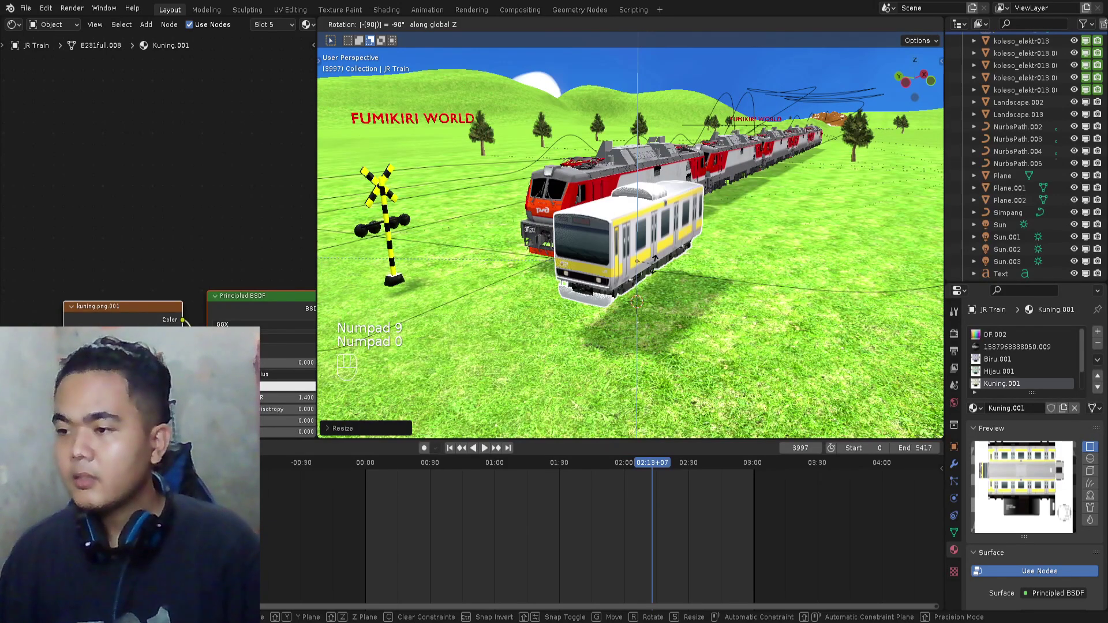
key(KP_Enter)
key(g)
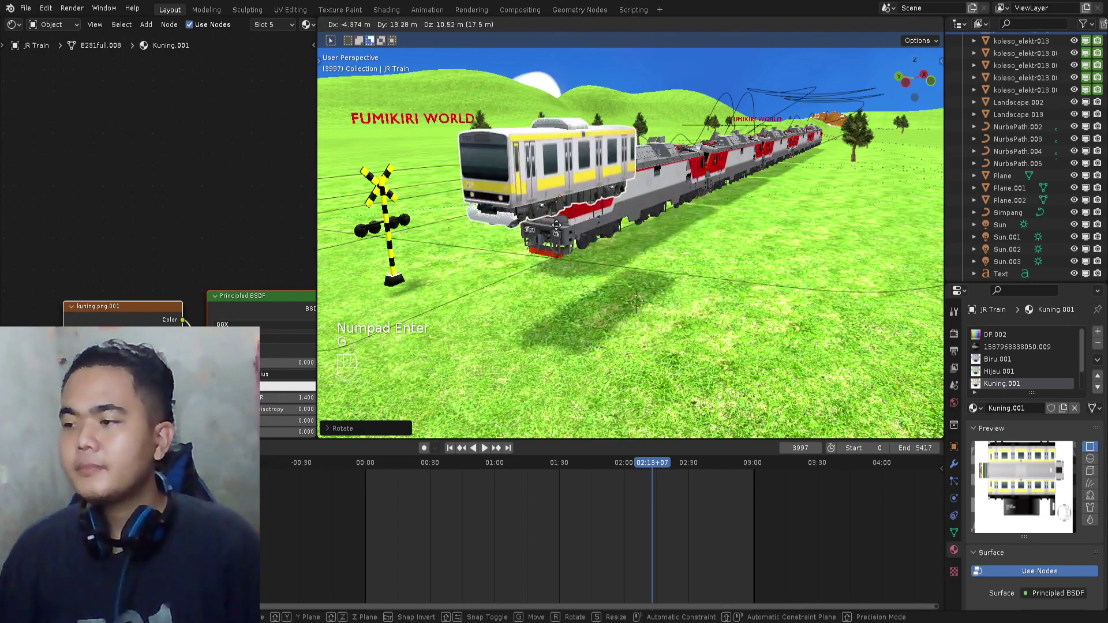
click(606, 289)
- Enable viewport display for Track, Track.001 and Track.002
shift+middle_drag(556, 256, 596, 232)
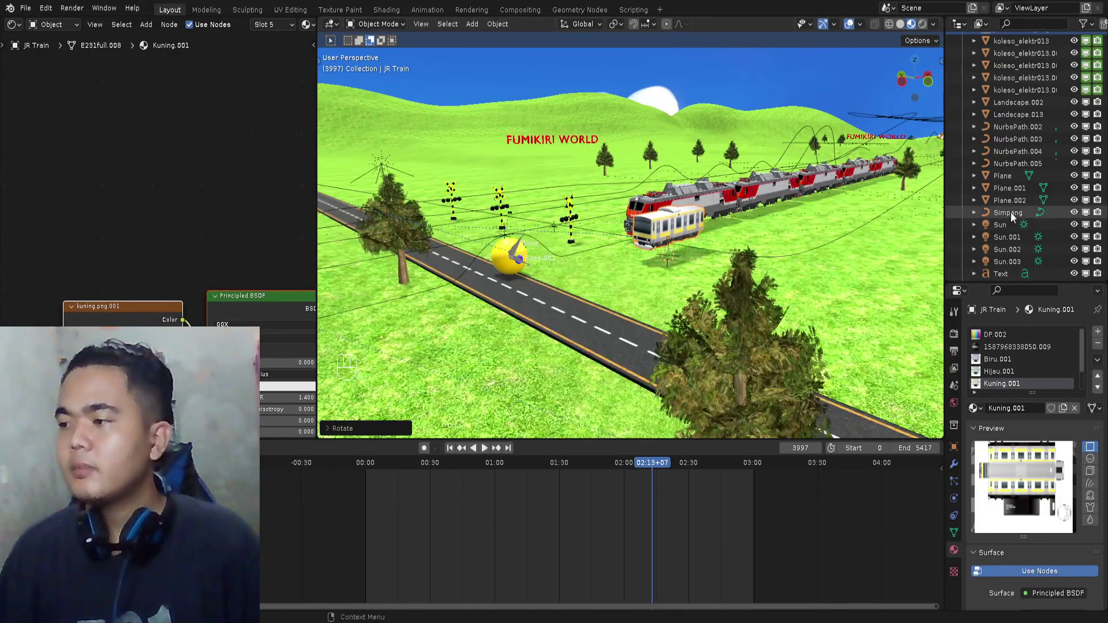
scroll(1015, 205, down, 8)
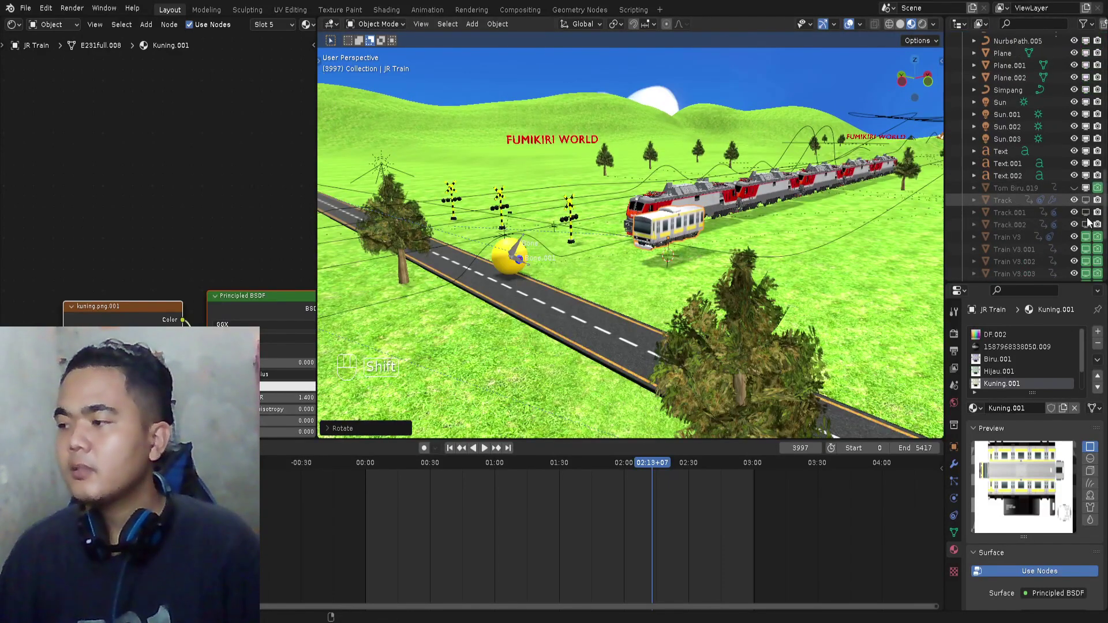
shift+click(1086, 225)
shift+click(1086, 212)
shift+click(1086, 200)
- Play the animation to check the red train against the tracks, stopping at frame 4310
shift+middle_drag(597, 247, 642, 276)
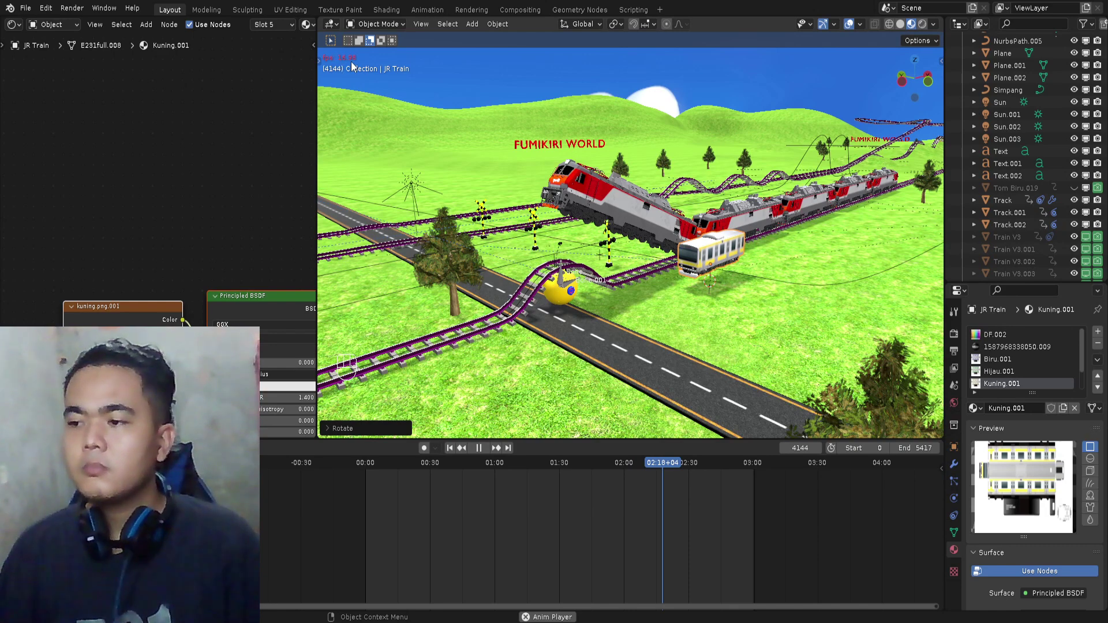
click(478, 447)
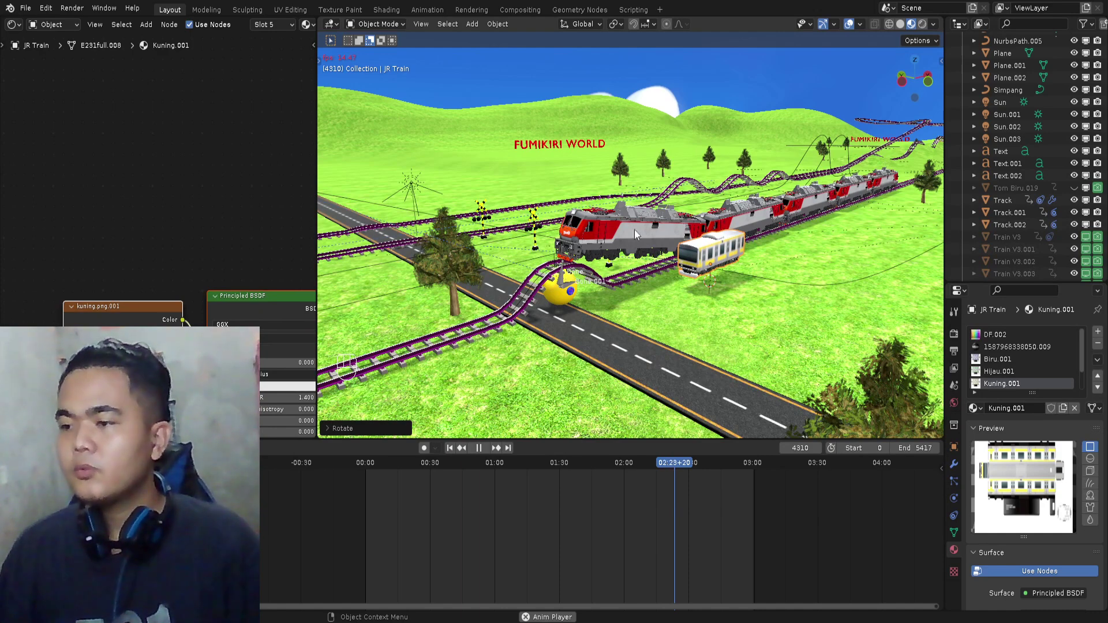
key(space)
- Select Track.001 and disable viewport display for Track, Track.001 and Track.002
click(1014, 211)
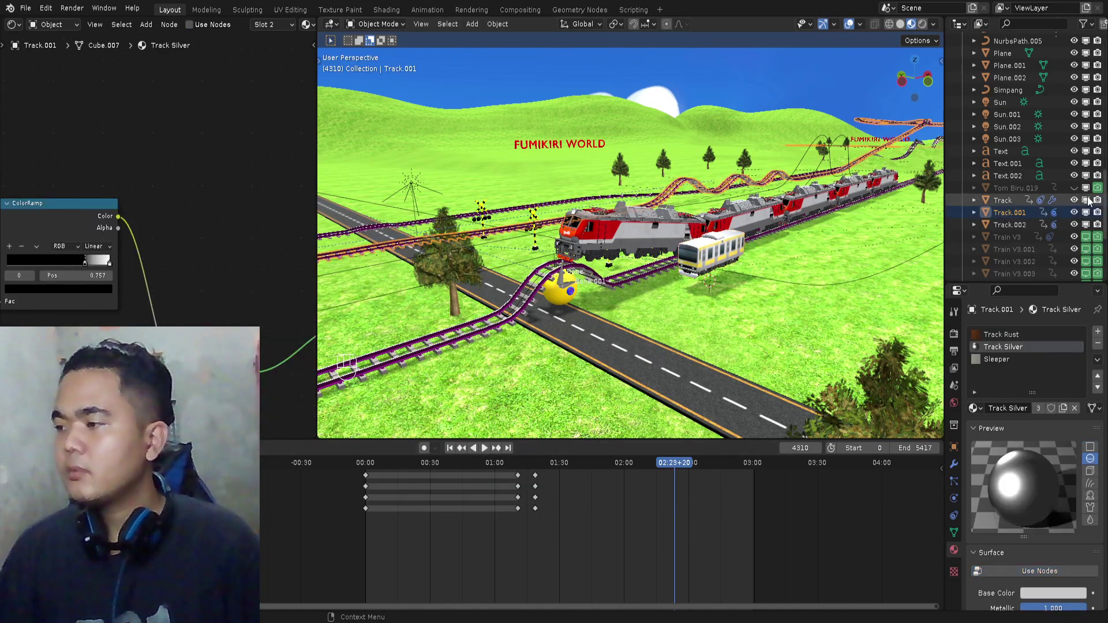
shift+click(1085, 199)
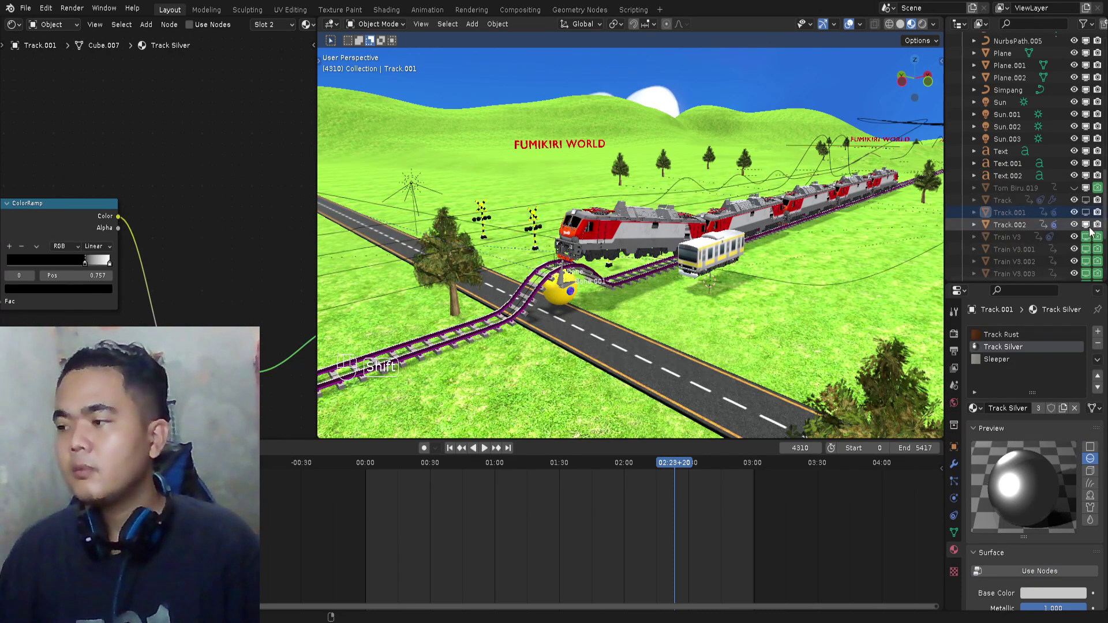
shift+click(1088, 225)
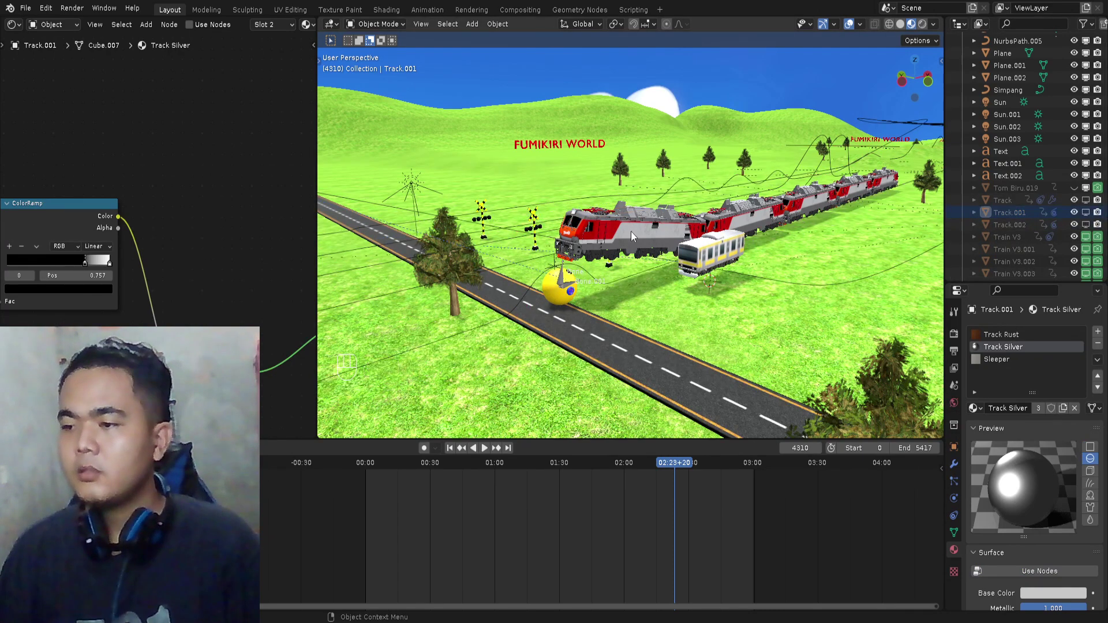
- Play the animation from about frame 3980 to check the red train's approach, stopping at frame 3997
scroll(528, 248, up, 2)
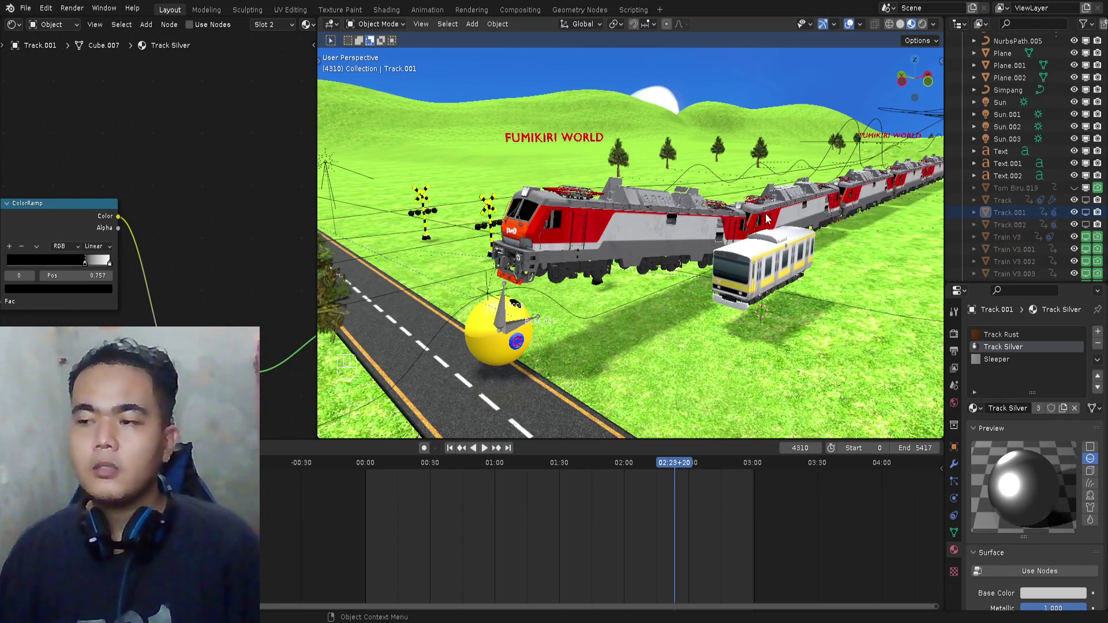
key(shift)
shift+middle_drag(674, 285, 670, 274)
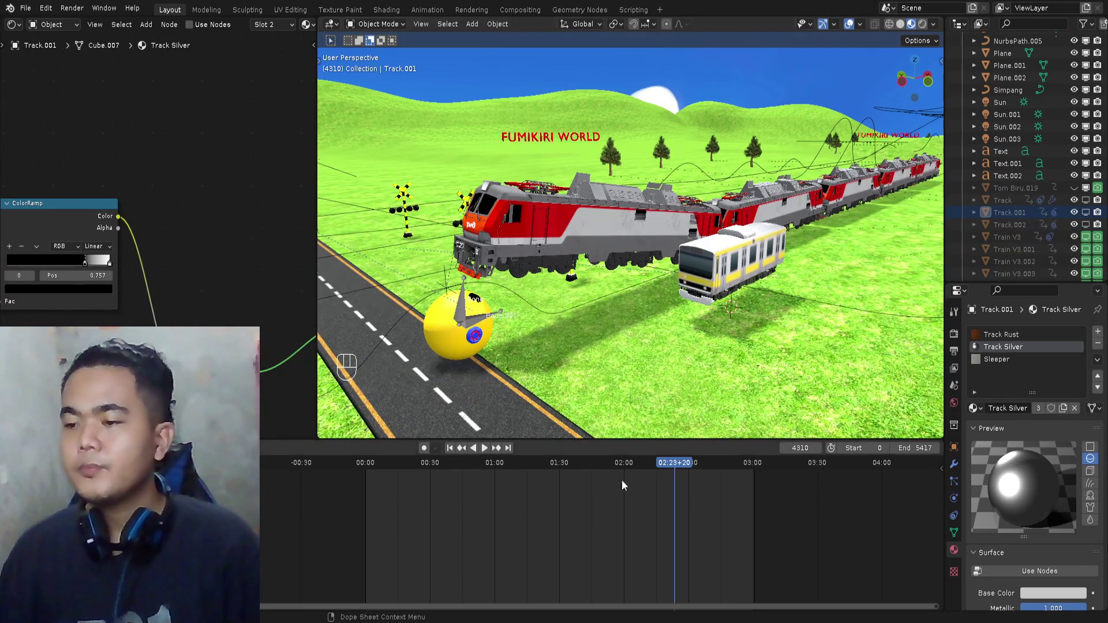
key(space)
drag(667, 464, 642, 455)
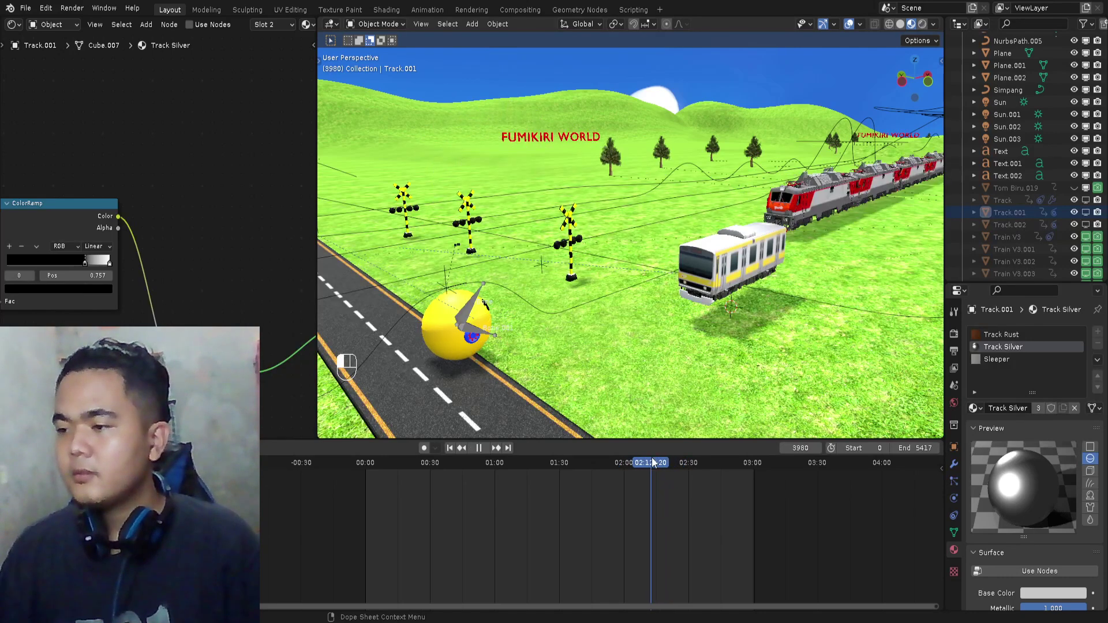
key(space)
- Select the JR Train and lower it along the global Z axis toward the grass beside the red train
click(740, 248)
scroll(714, 241, up, 1)
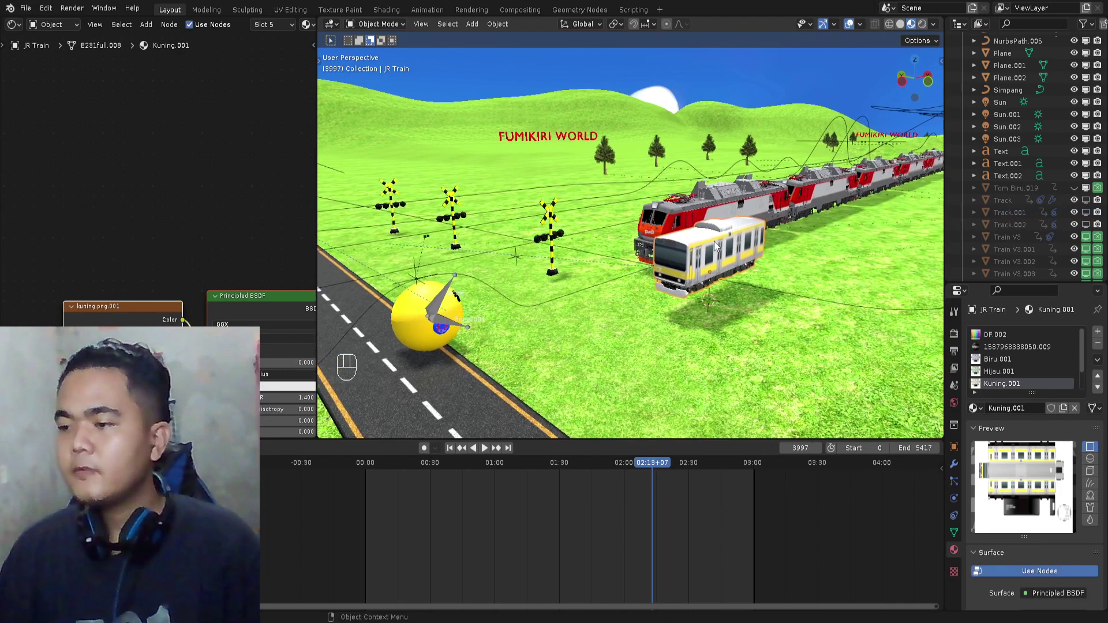
middle_drag(715, 241, 725, 245)
key(g)
click(693, 218)
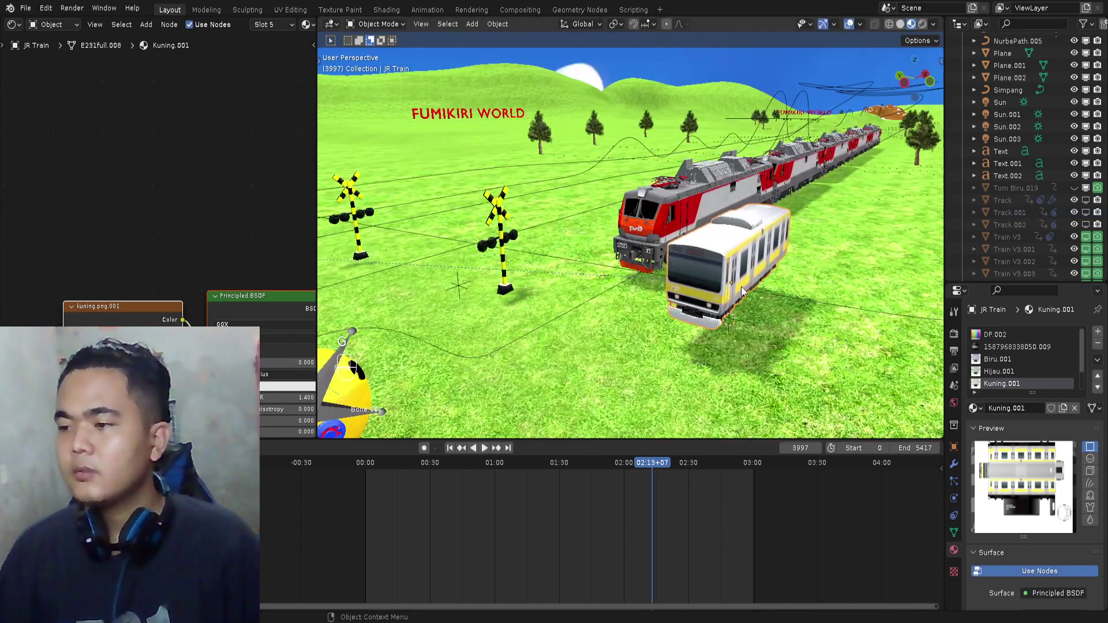
shift+middle_drag(742, 291, 698, 229)
key(g)
key(z)
click(682, 222)
- Fine-tune the JR Train's height along Z to about 5.03 m and insert a Location & Rotation keyframe at frame 3997
scroll(696, 237, up, 2)
key(g)
key(z)
click(697, 239)
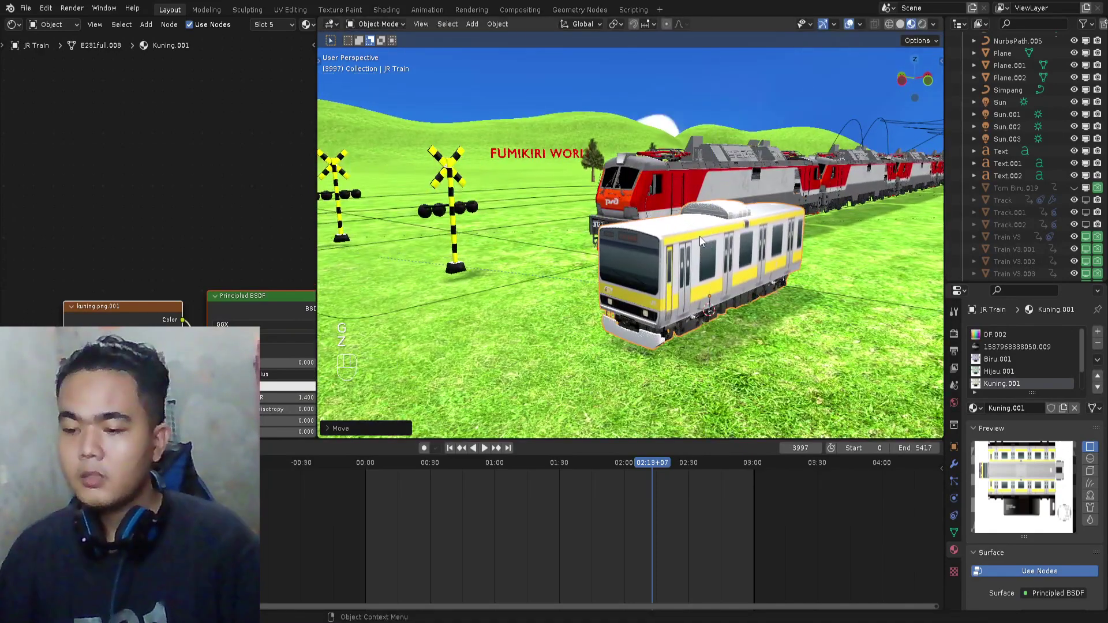
key(i)
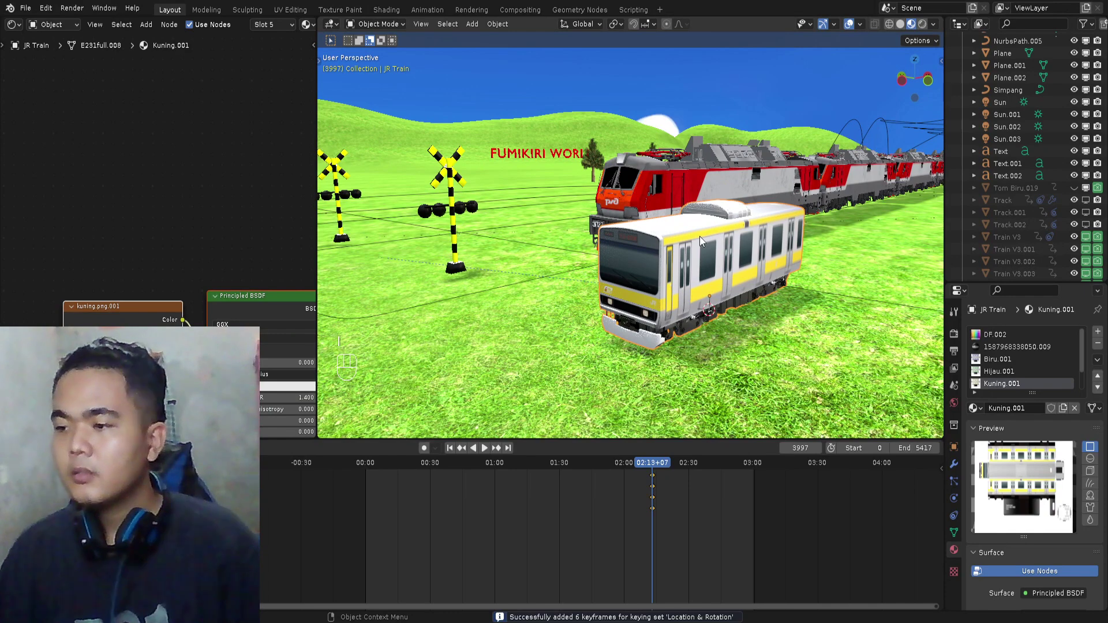
- At frame 4152, move the JR Train along negative global X onto the road and insert a Location & Rotation keyframe
scroll(725, 279, down, 2)
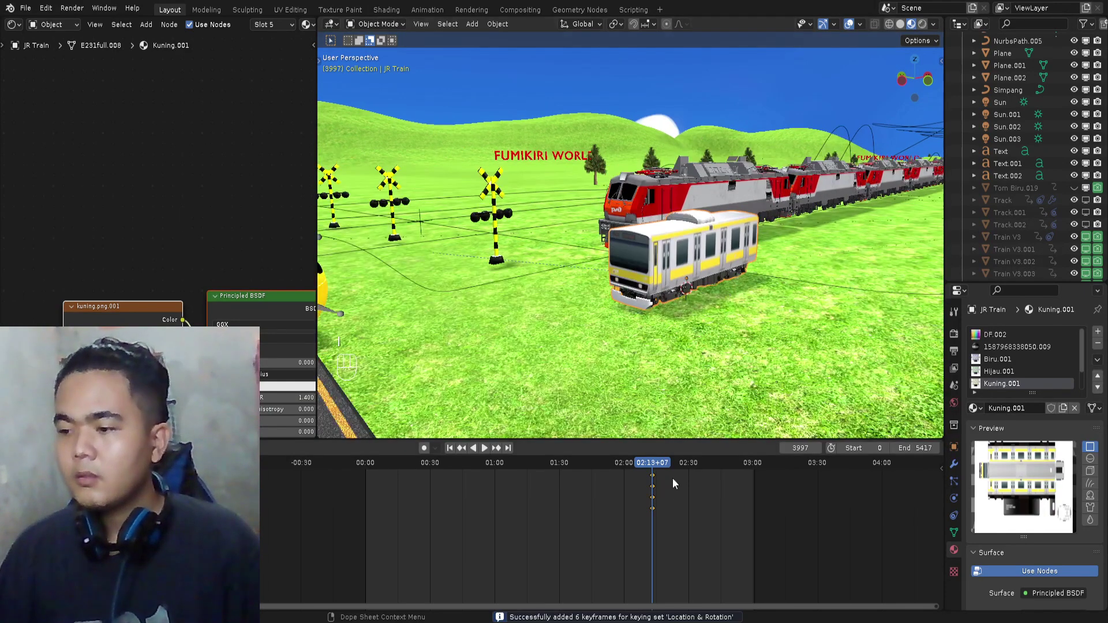
scroll(689, 506, up, 6)
key(space)
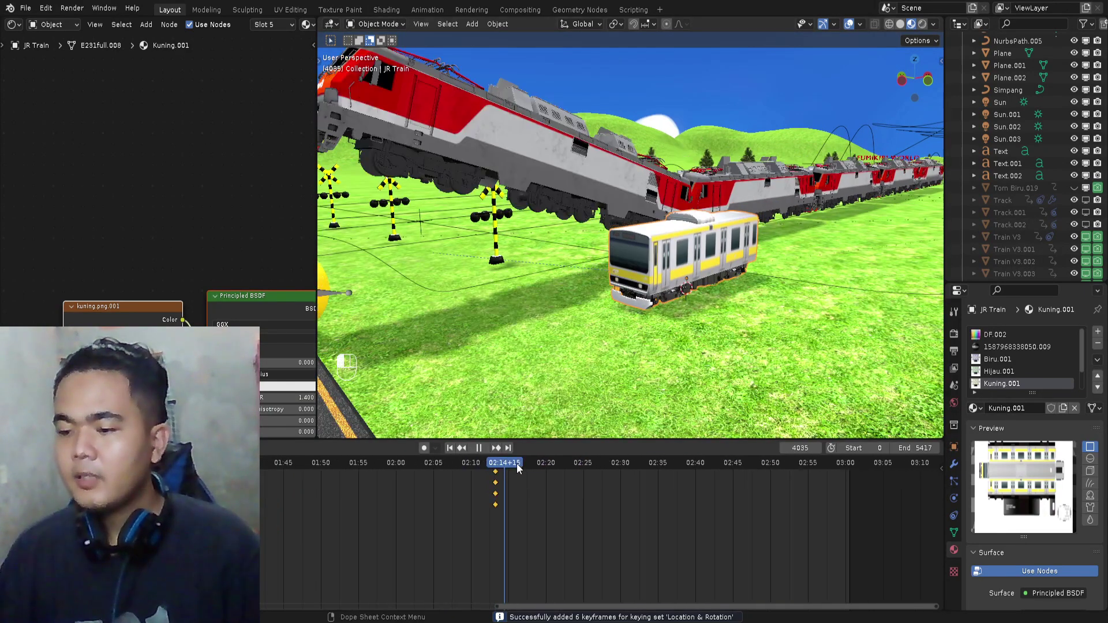
key(space)
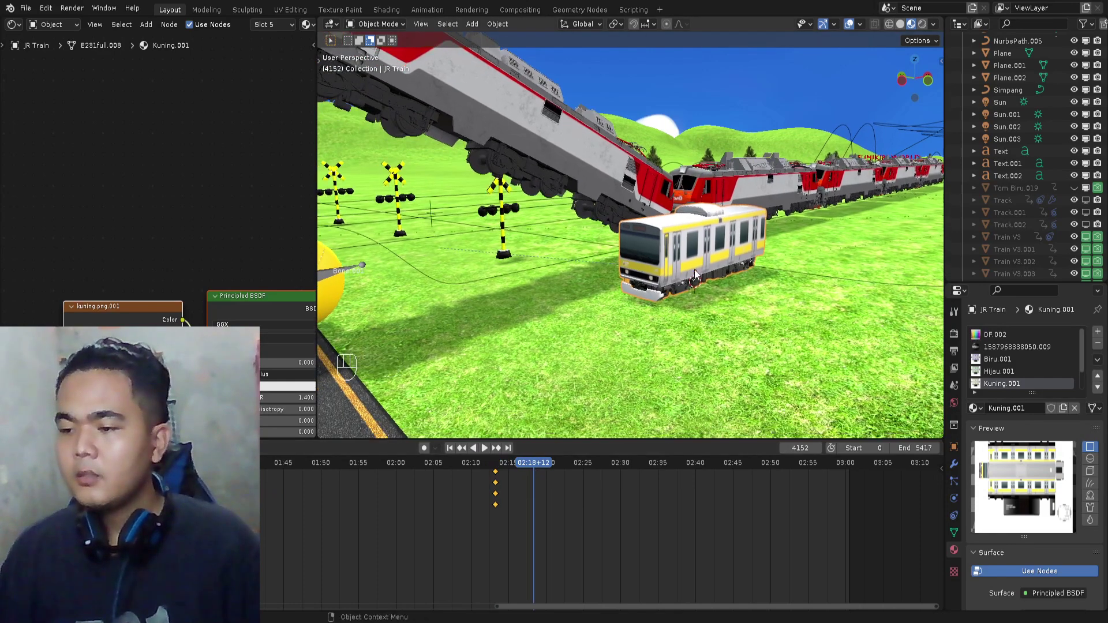
key(g)
key(x)
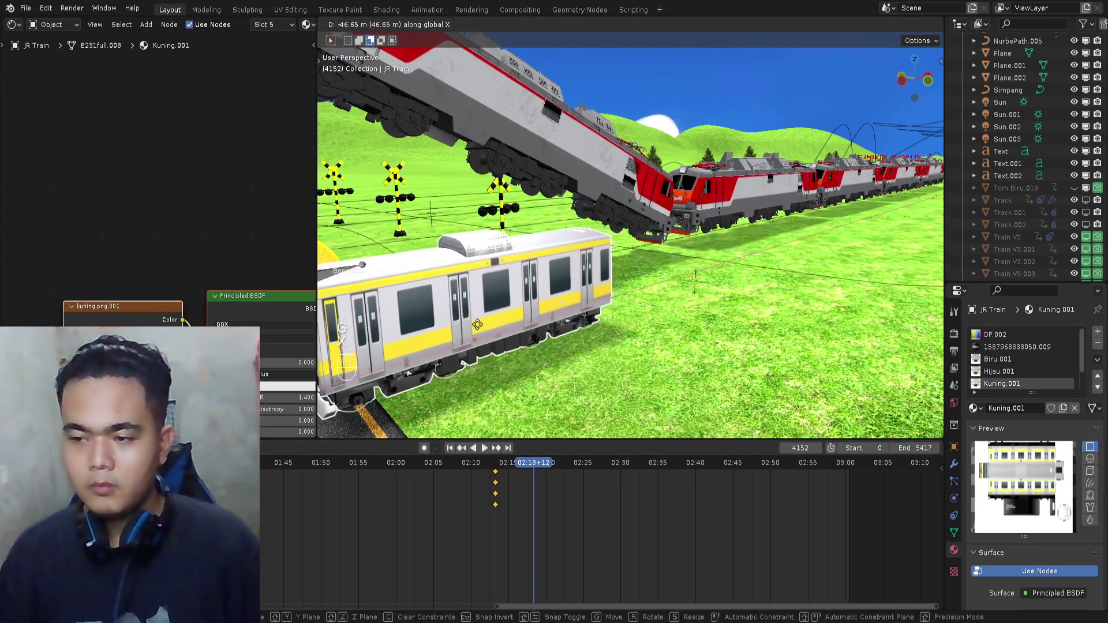
click(476, 324)
scroll(480, 324, down, 5)
key(g)
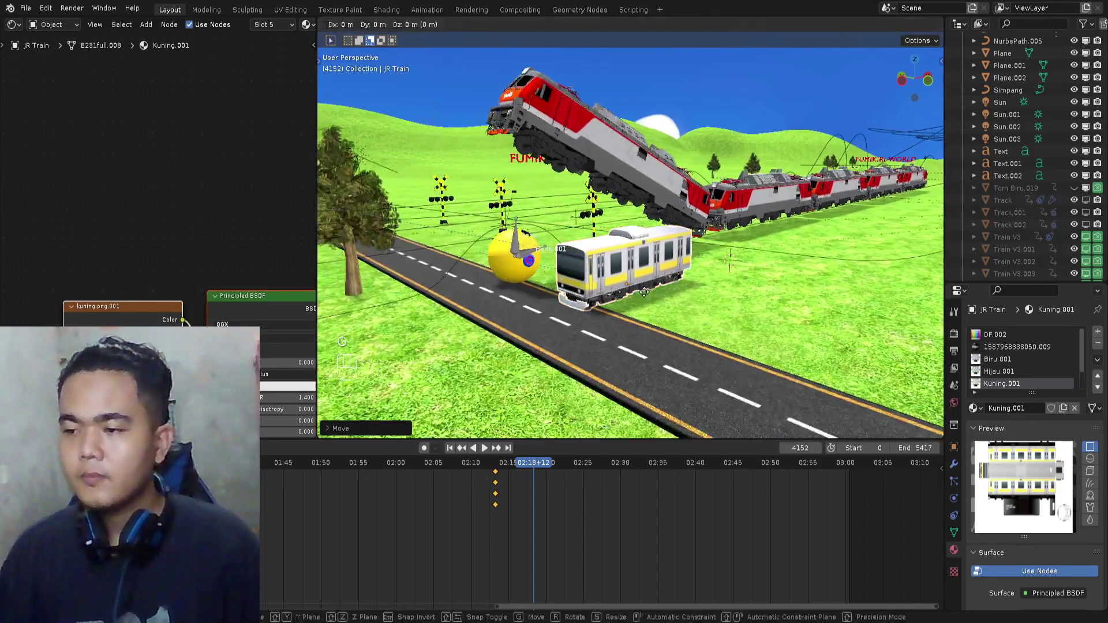
key(x)
click(601, 320)
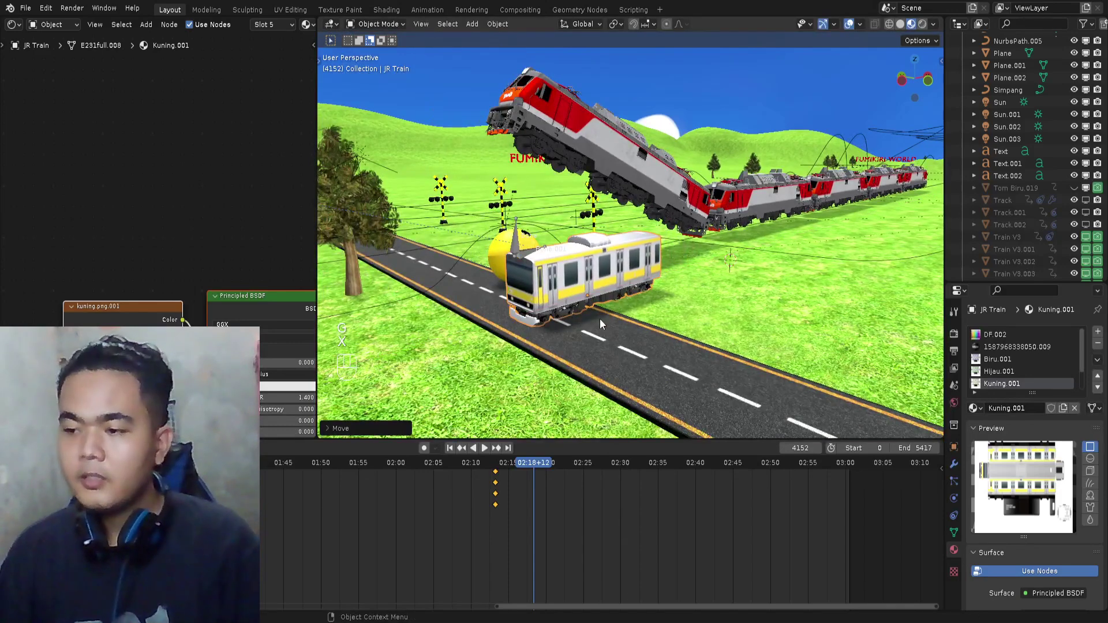
key(i)
- Play the JR Train's motion between its keyframes at frames 3997 and 4152 several times to check its path and speed
click(495, 463)
key(space)
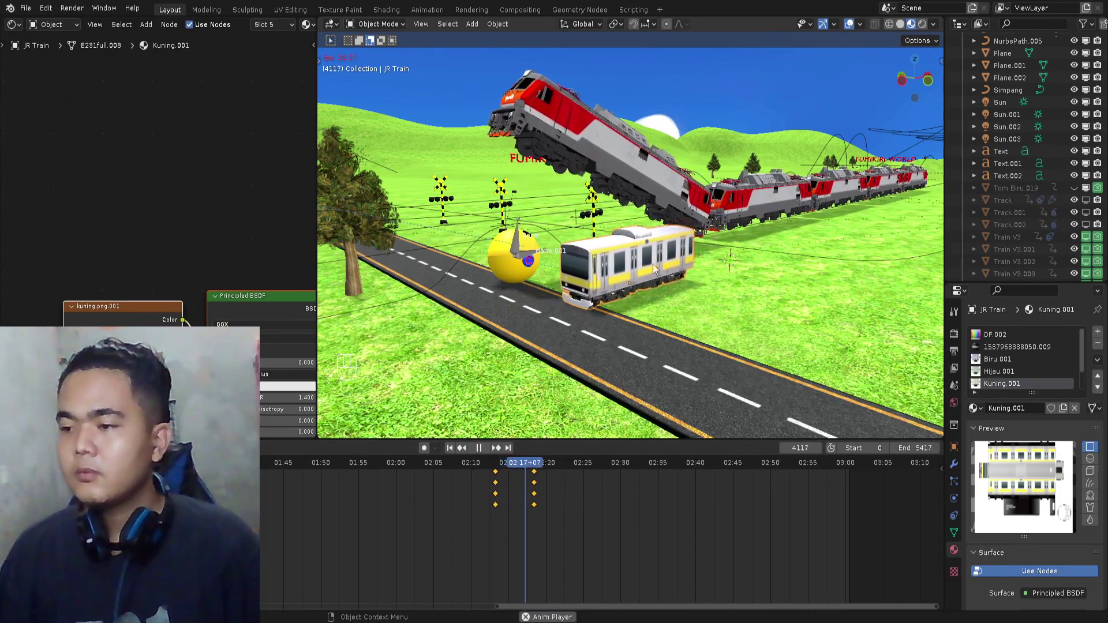
key(space)
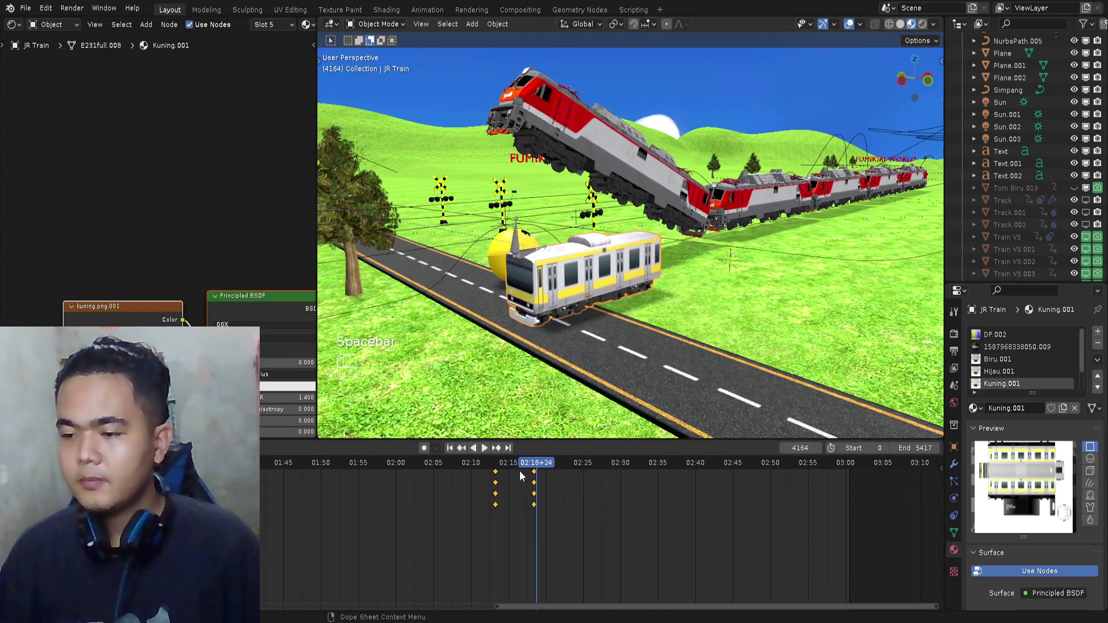
click(505, 462)
key(space)
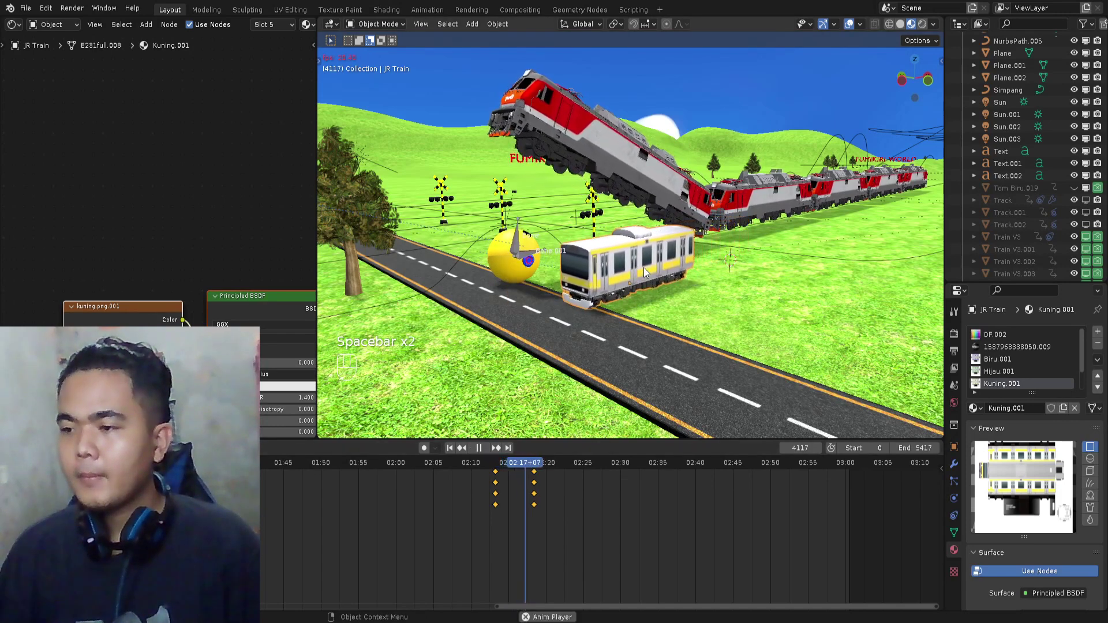
key(space)
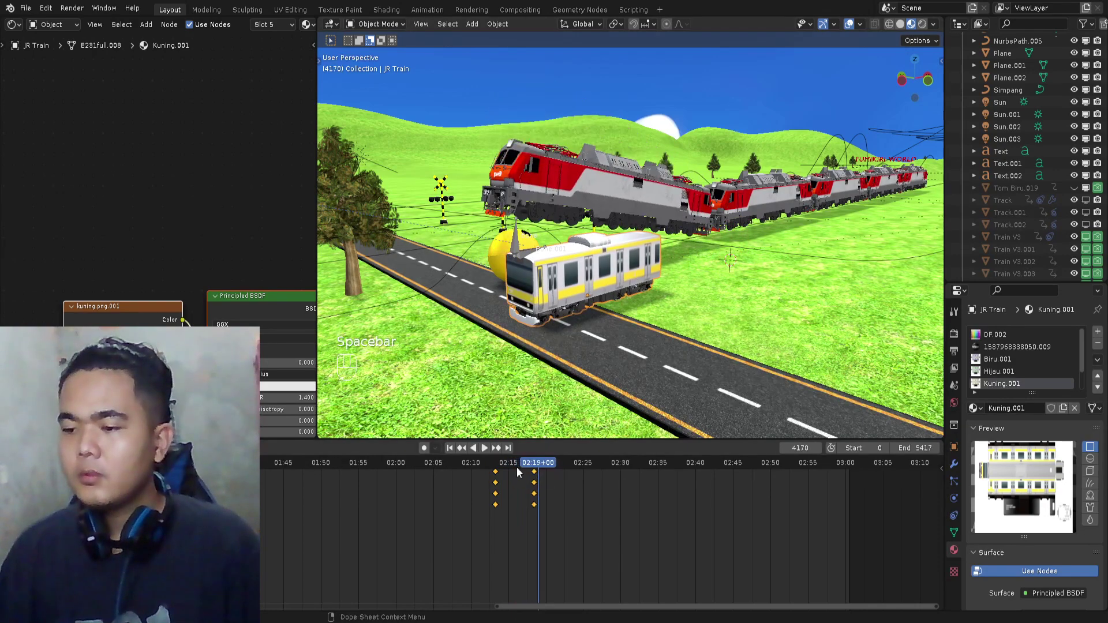
click(500, 463)
scroll(669, 306, up, 3)
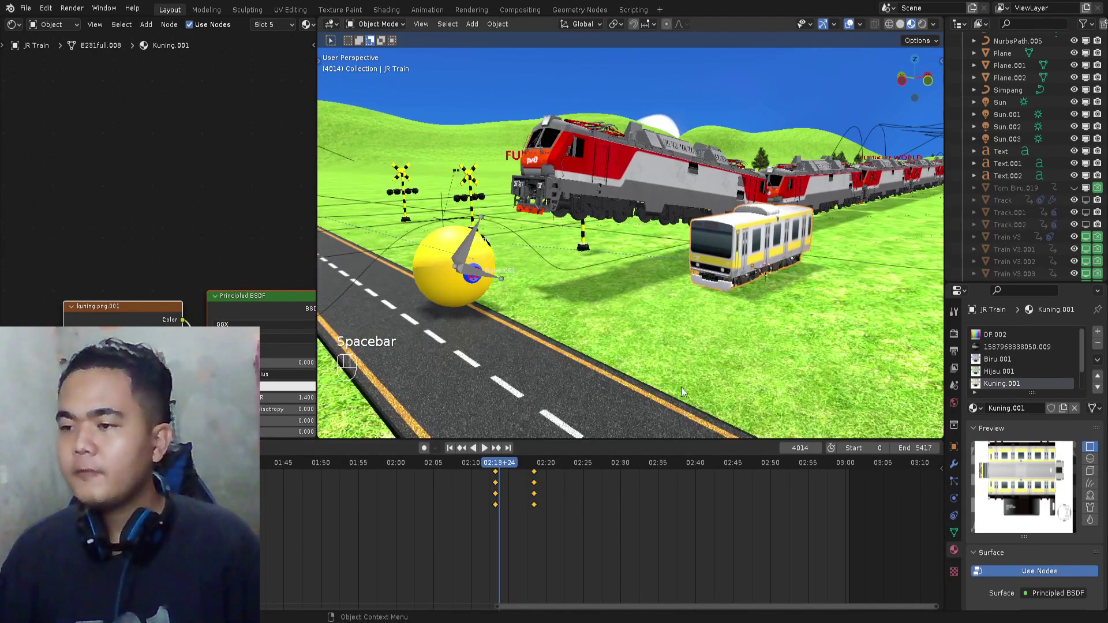
shift+middle_drag(726, 253, 677, 233)
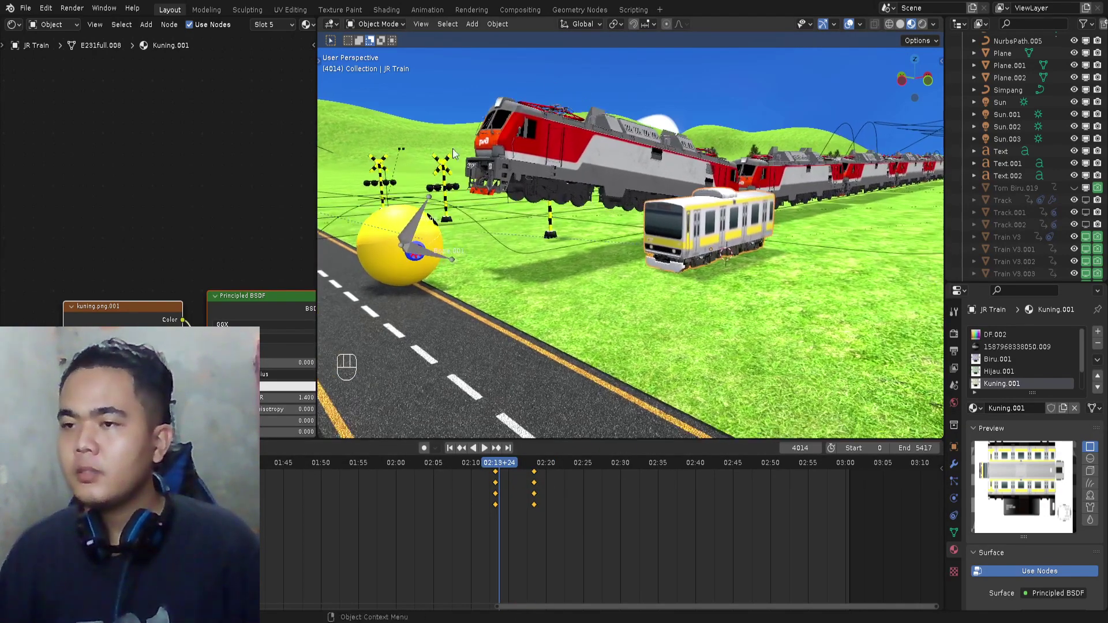
scroll(547, 503, up, 2)
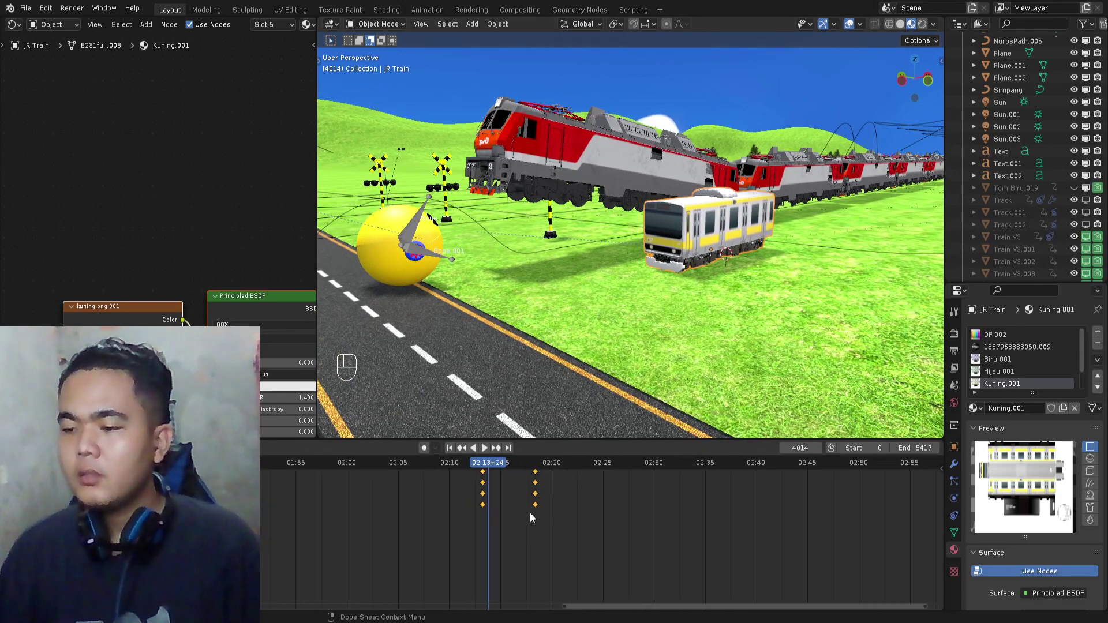
middle_drag(554, 494, 555, 532)
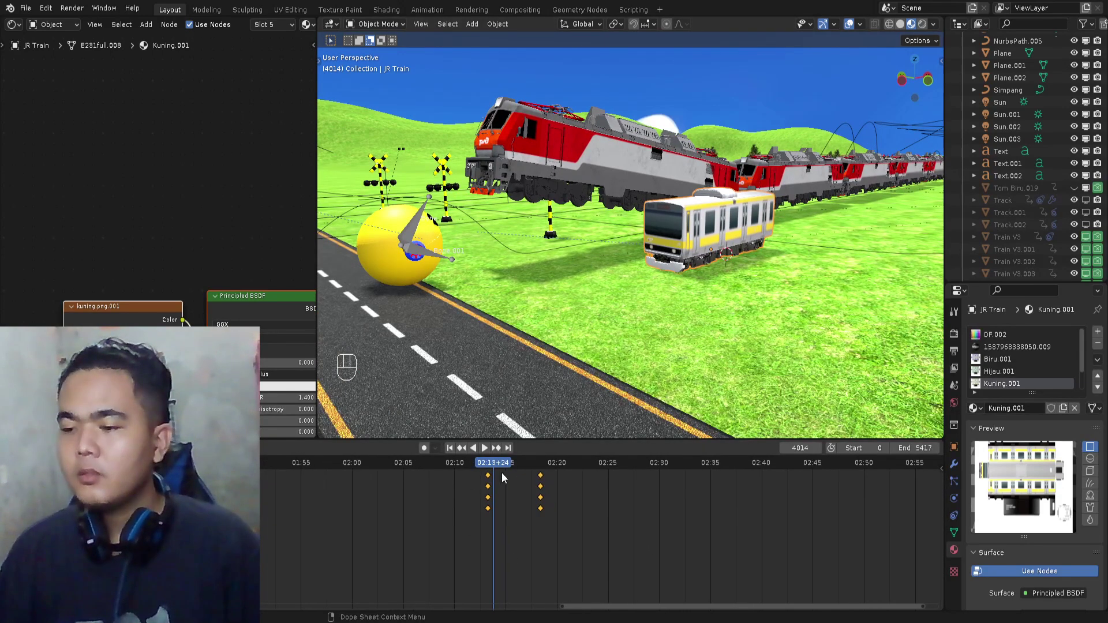
key(space)
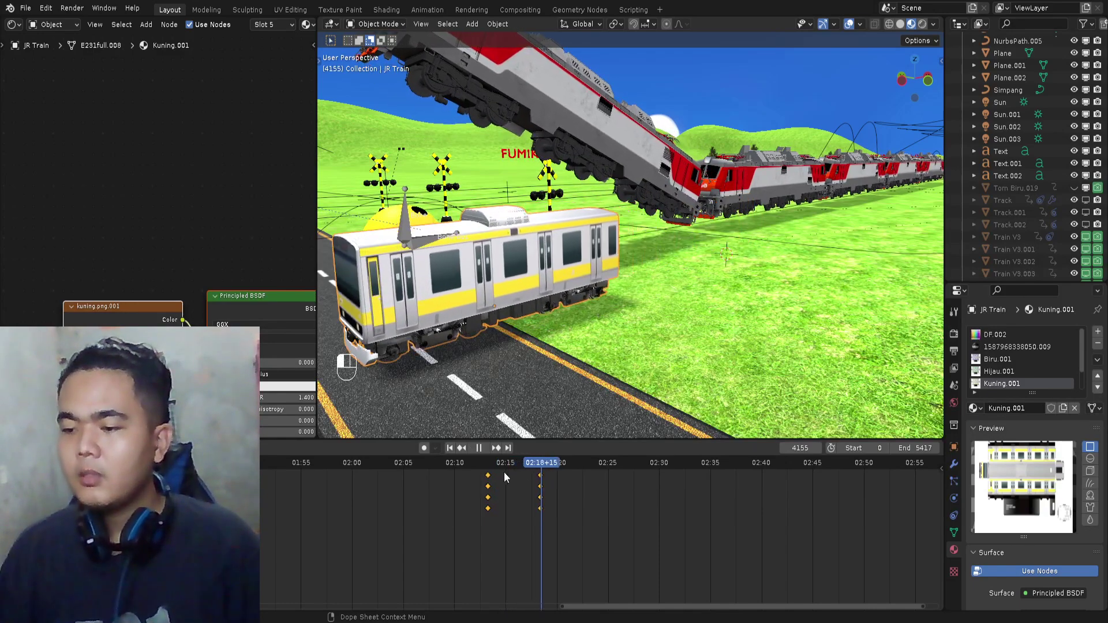
- At frame 4074, scale the JR Train up to roughly double size and insert a Location & Rotation keyframe
click(502, 472)
click(507, 465)
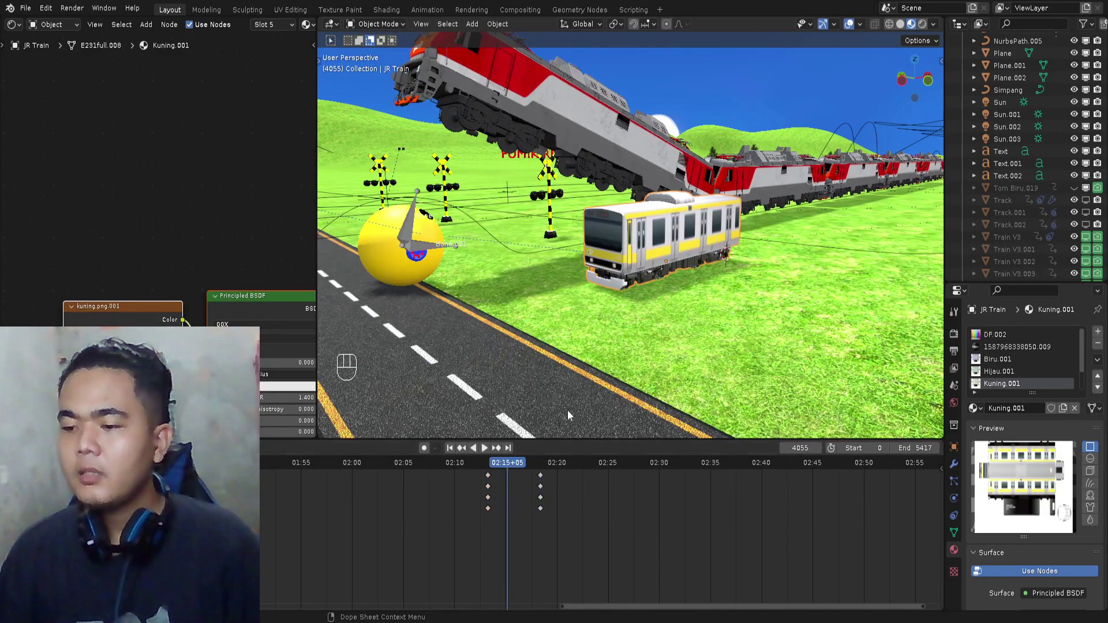
key(space)
key(space)
key(s)
click(681, 261)
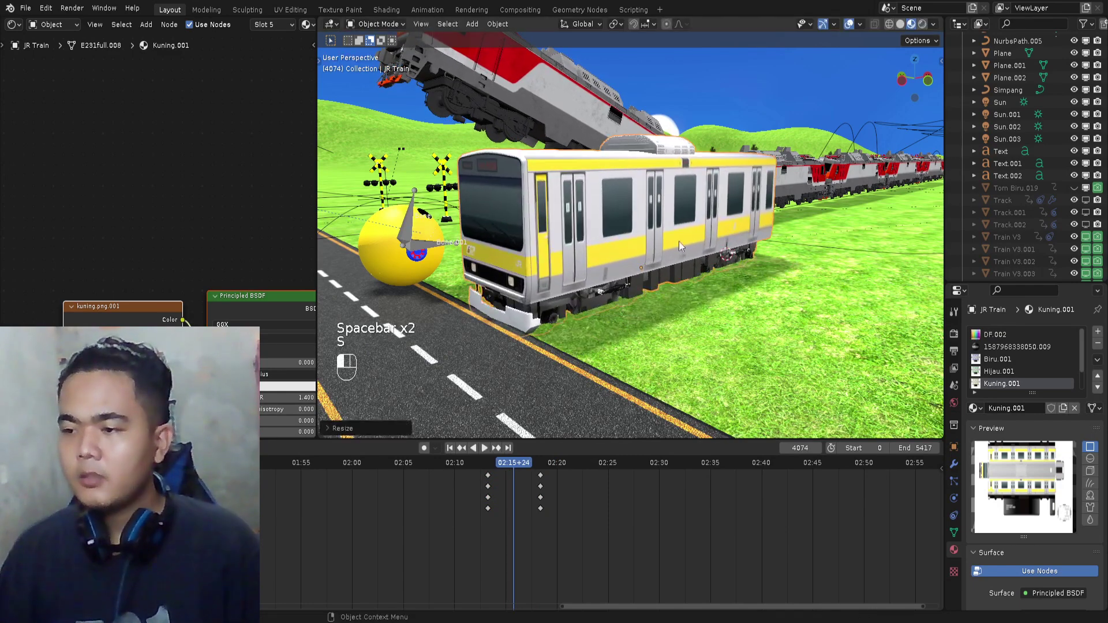
key(i)
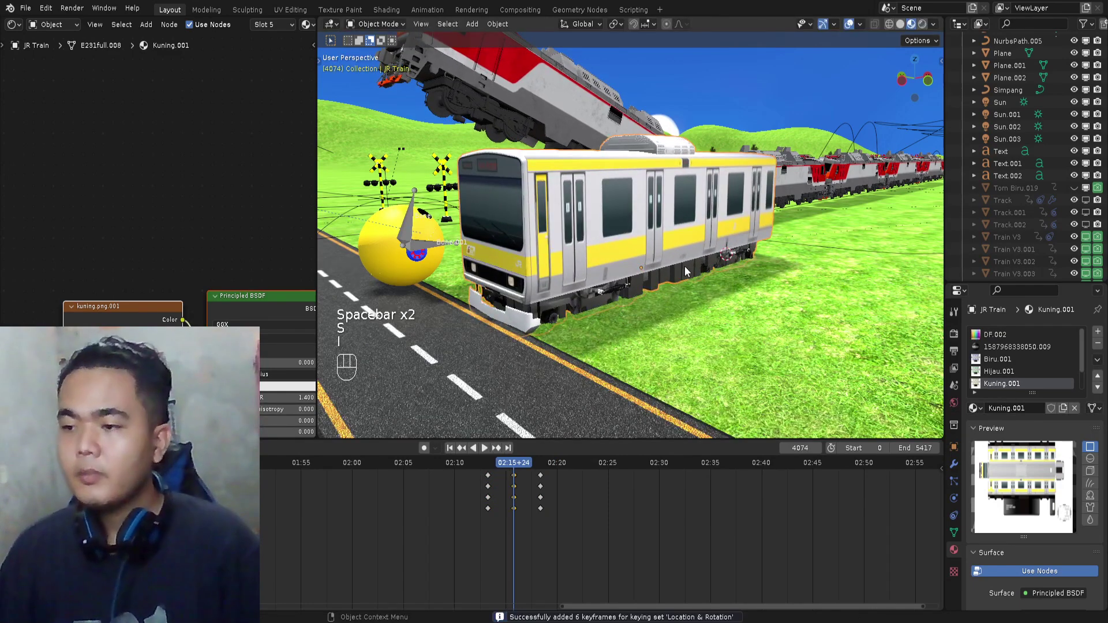
- Return to frame 3997, scale the JR Train down and insert a Location & Rotation keyframe
click(490, 466)
click(461, 448)
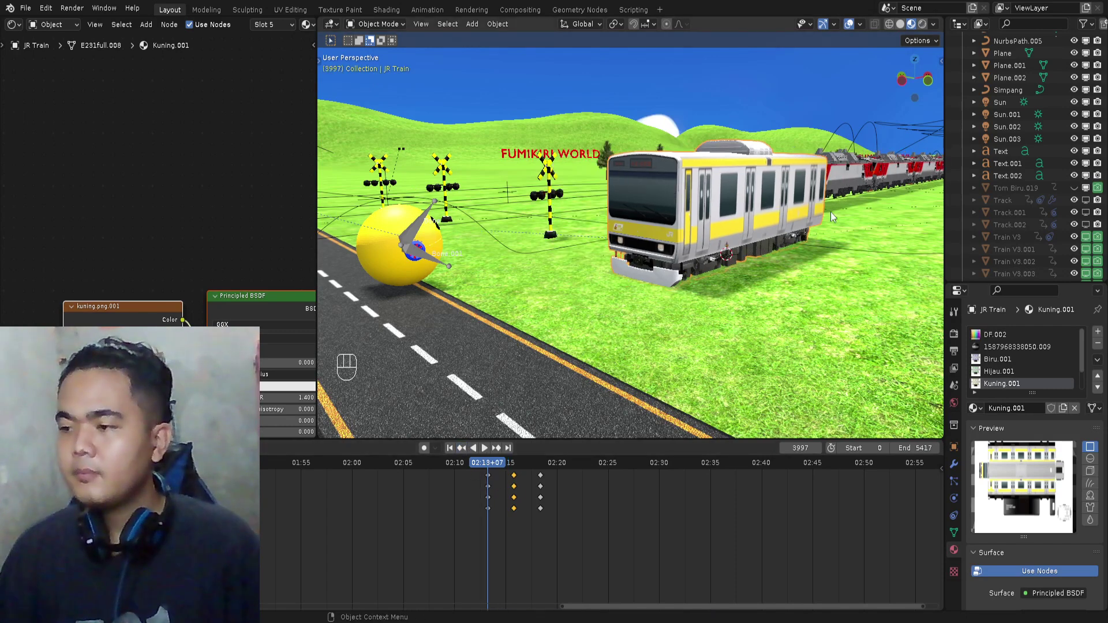
key(s)
click(700, 258)
key(i)
- Play the animation to check the JR Train's size, return to frame 3997 and reinsert its Location & Rotation keyframe
key(space)
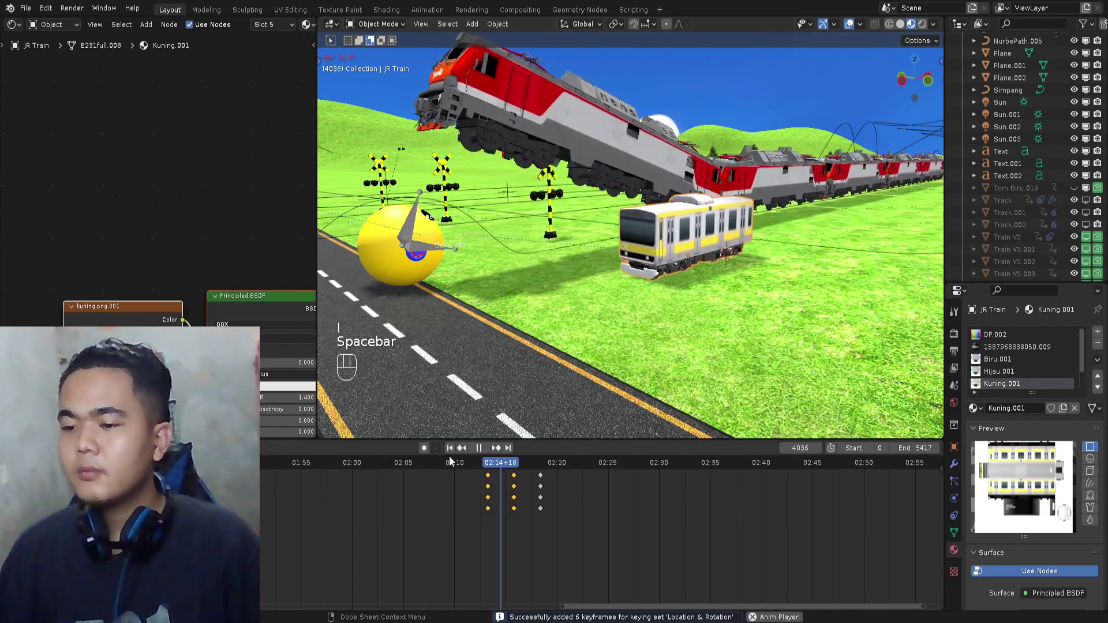
key(space)
click(460, 448)
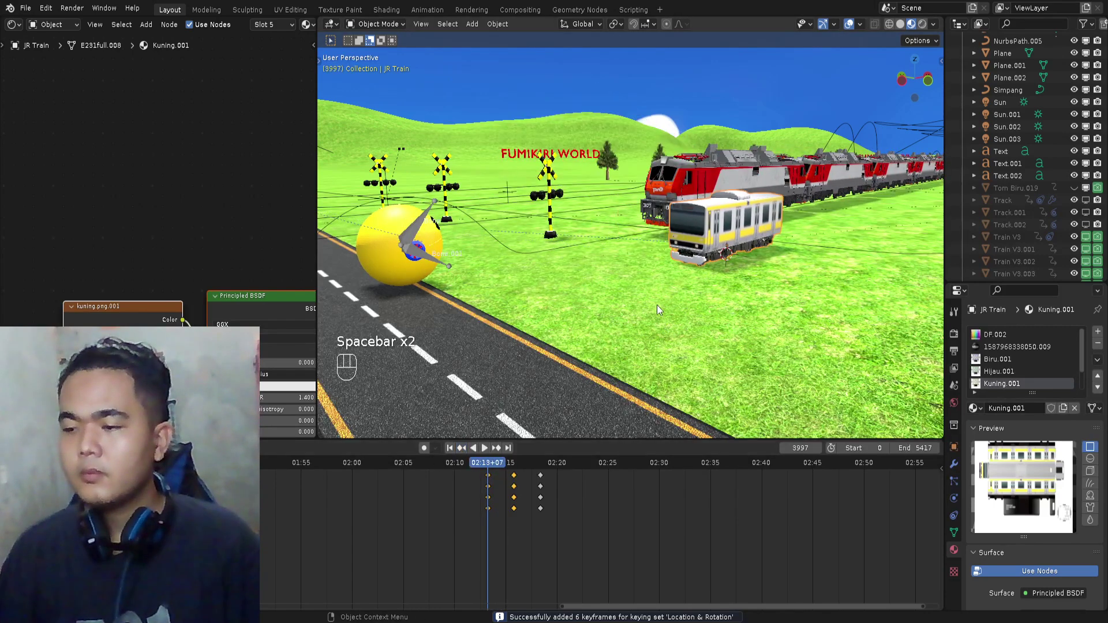
key(i)
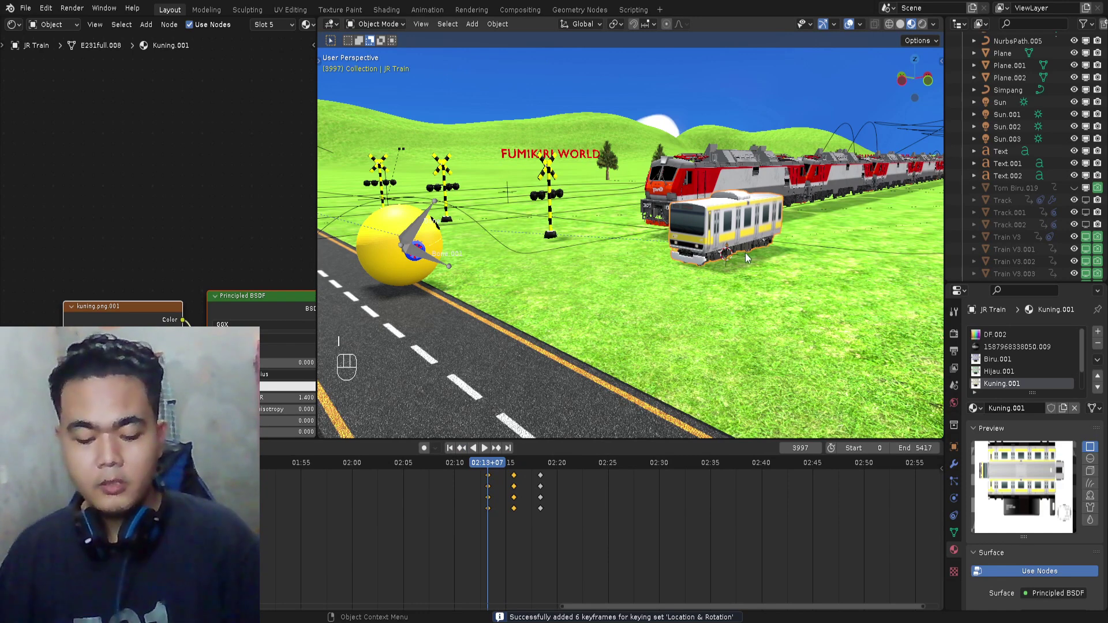
- Set the JR Train's scale to X 3.984, Y 7.507, Z 6.517 at frame 3997 and keyframe the scale
key(n)
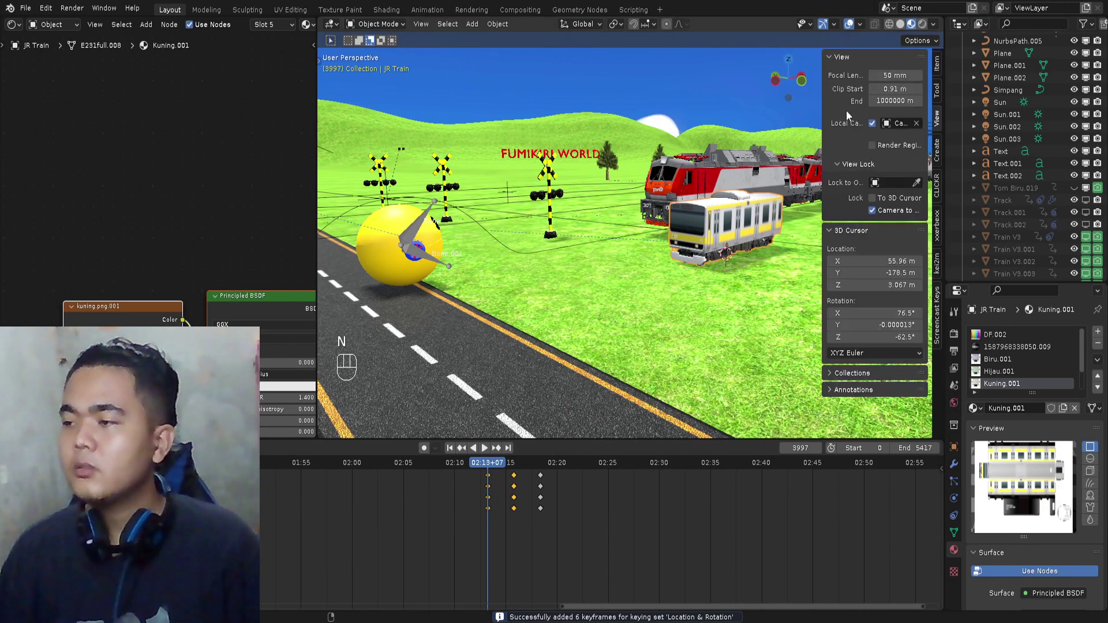
click(937, 65)
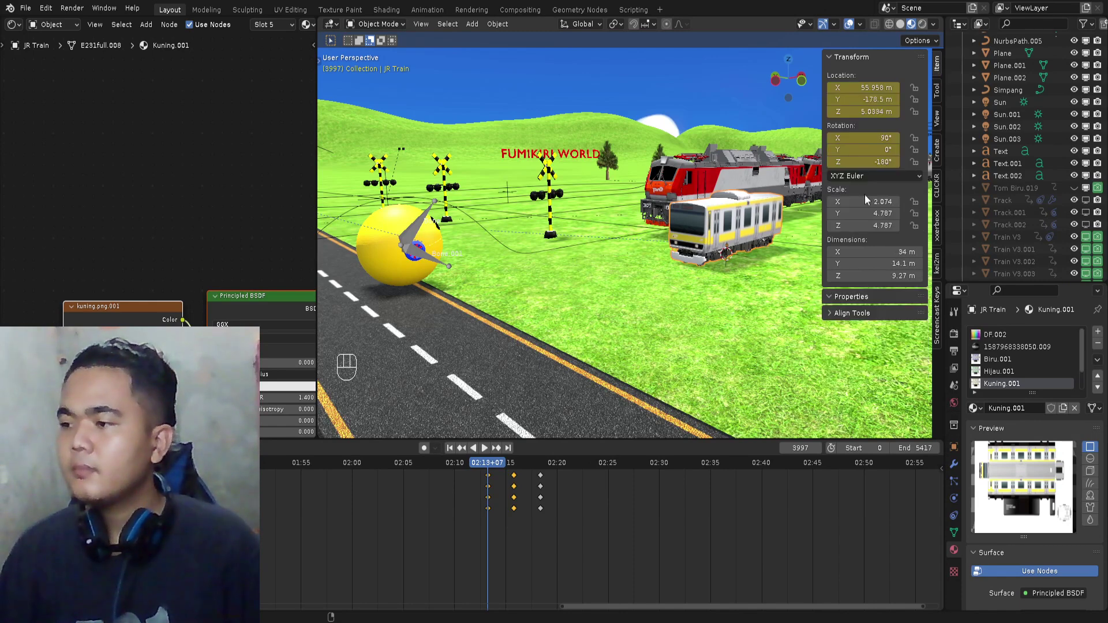
drag(859, 201, 939, 213)
drag(865, 225, 913, 225)
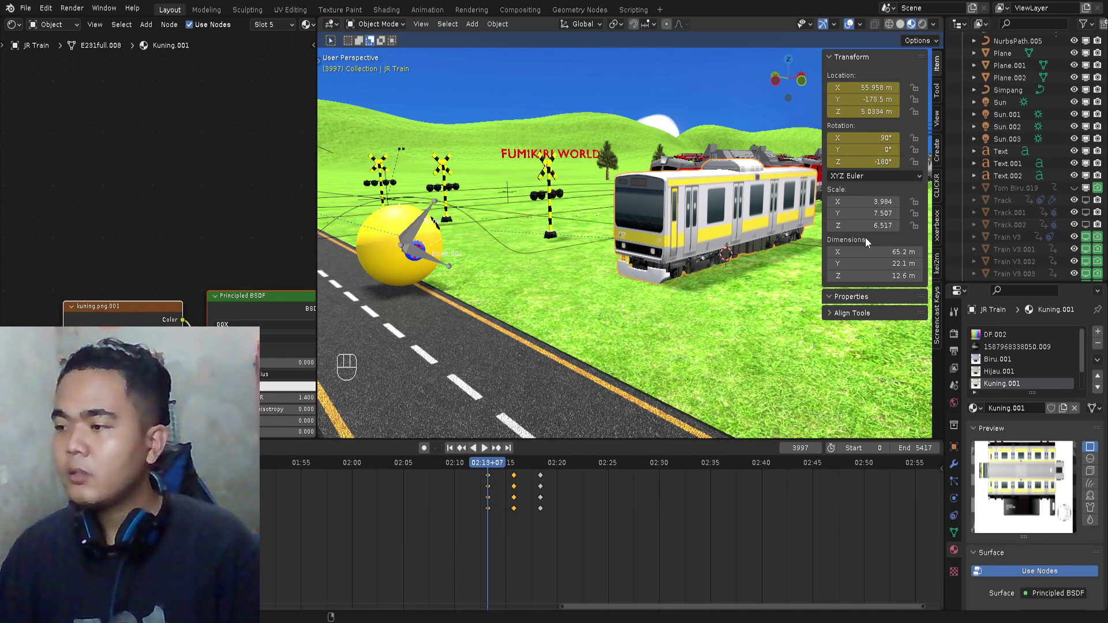
key(i)
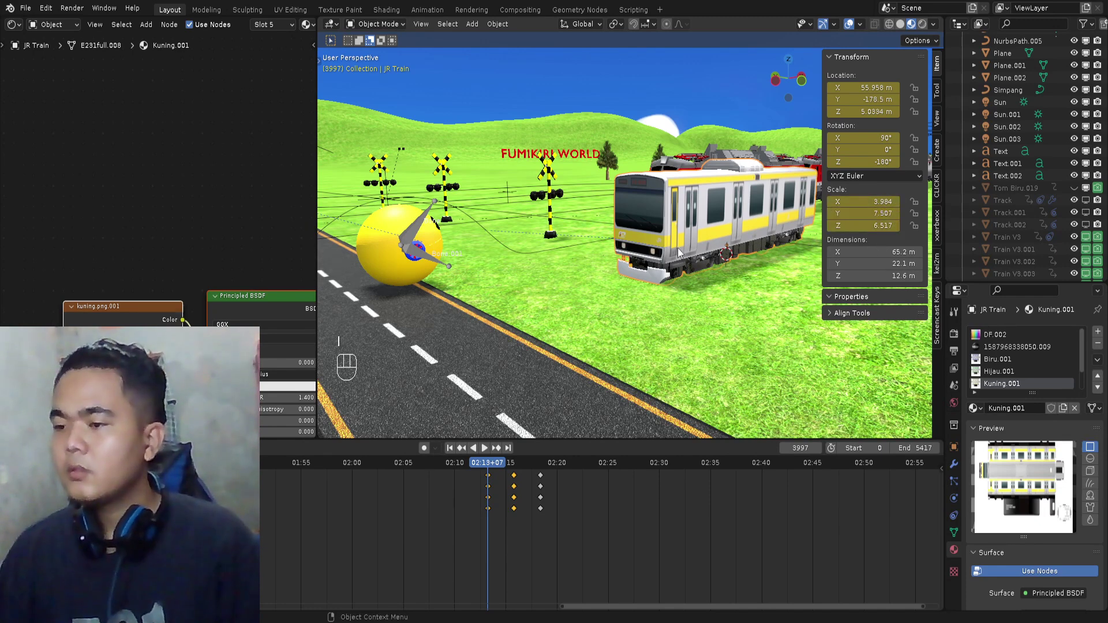
- At frame 4074, scale the JR Train to X 3.424, Y 5.887, Z 4.157
click(496, 448)
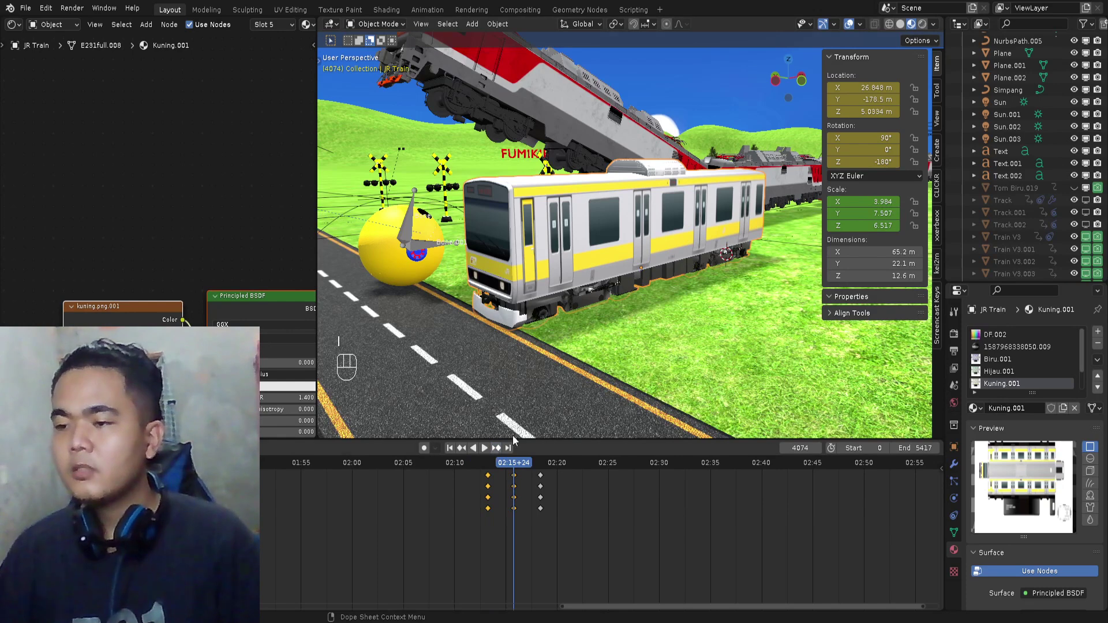
drag(871, 202, 842, 225)
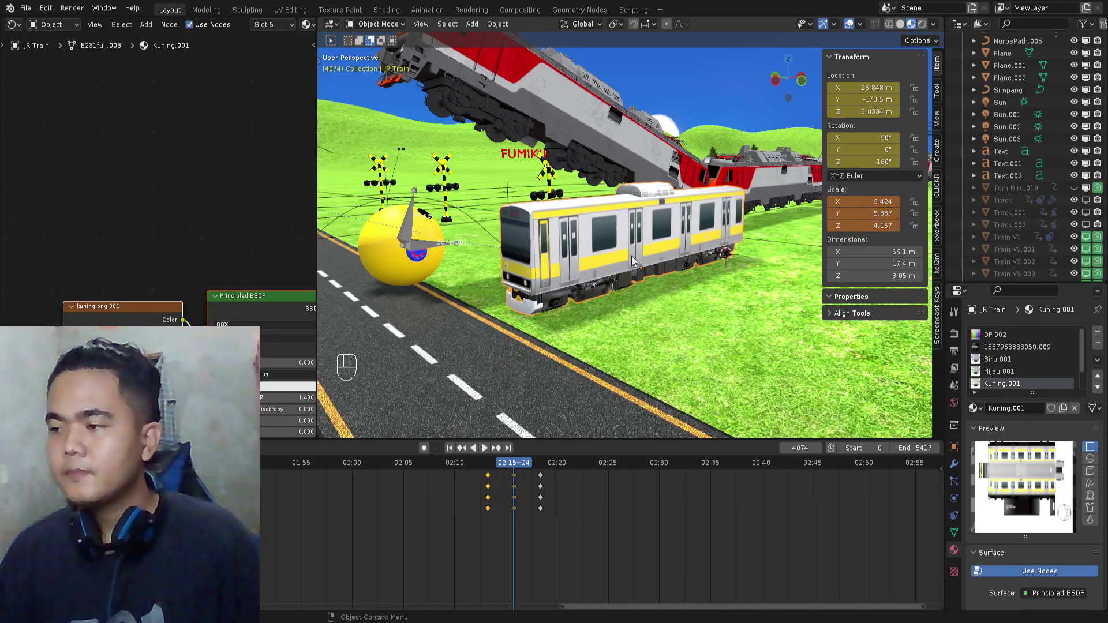
scroll(626, 287, up, 3)
shift+middle_drag(626, 287, 666, 263)
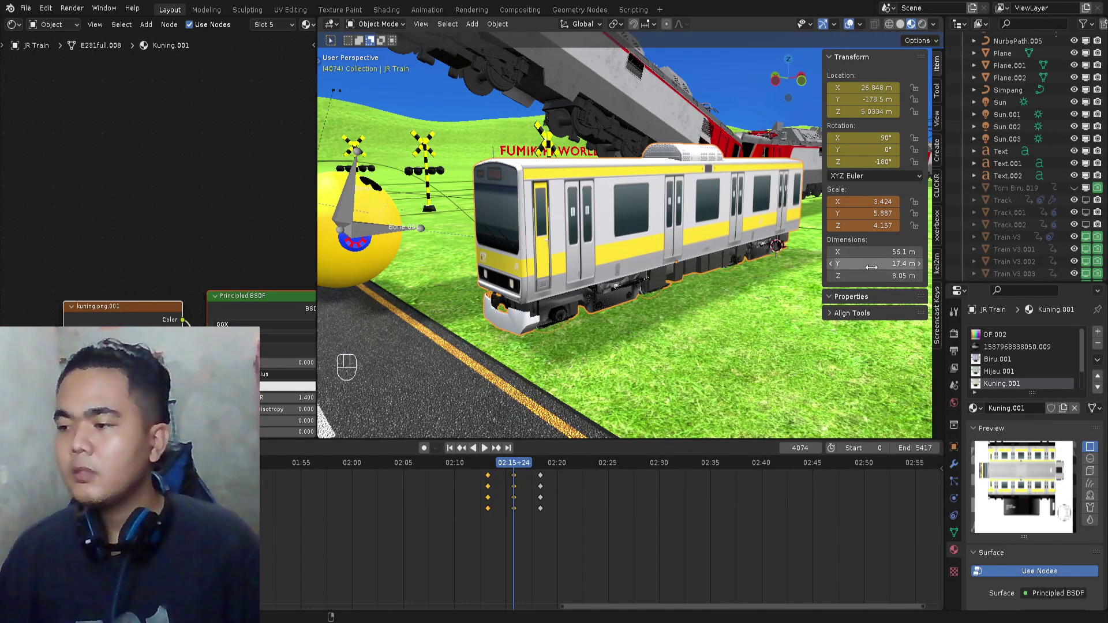
- Play the animation to check the JR Train's run up to the road, and delete the JR Train at frame 4097
middle_drag(613, 222, 548, 441)
key(space)
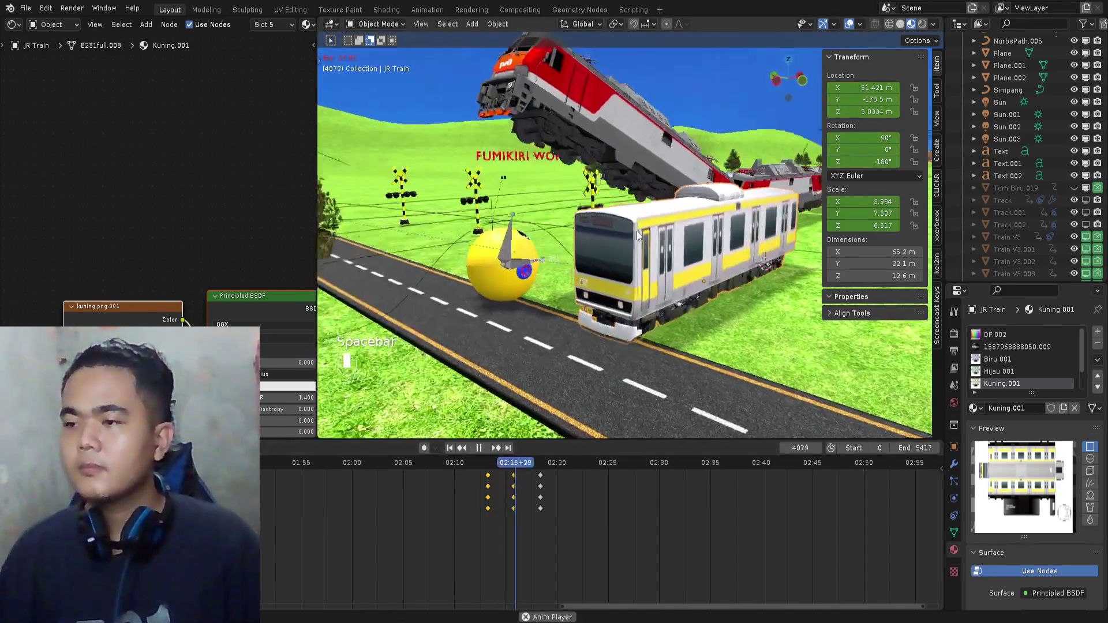
key(space)
middle_drag(626, 275, 680, 213)
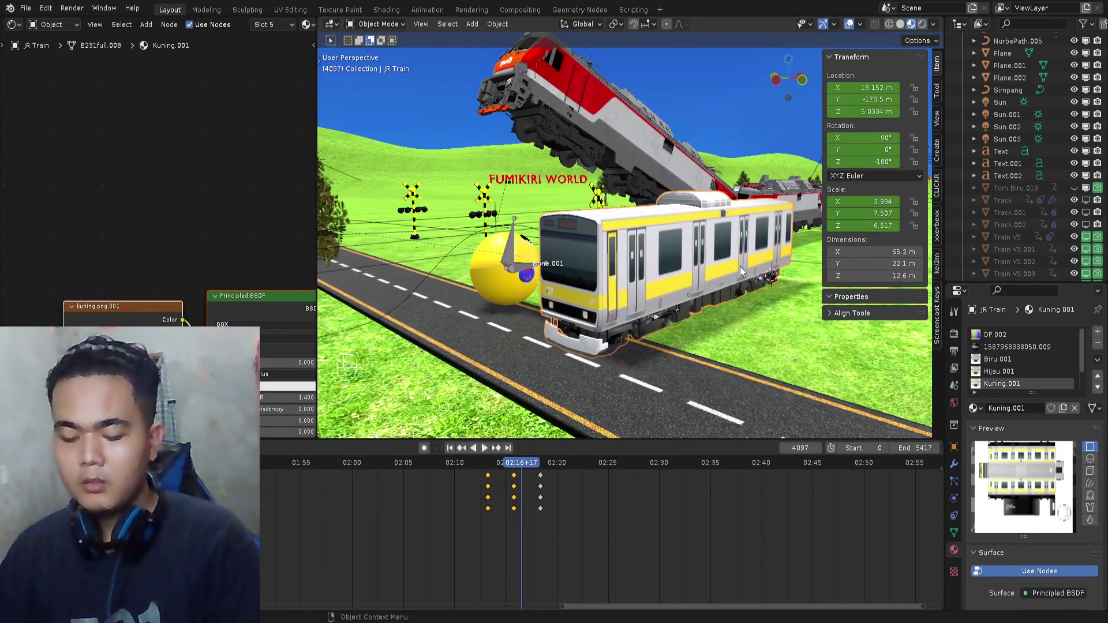
key(Delete)
middle_drag(569, 287, 504, 268)
- Select the yellow ball character's armature and move it about 45 m in the negative direction along the global Y axis
click(504, 268)
key(g)
key(x)
right_click(535, 294)
scroll(536, 302, down, 6)
key(g)
key(y)
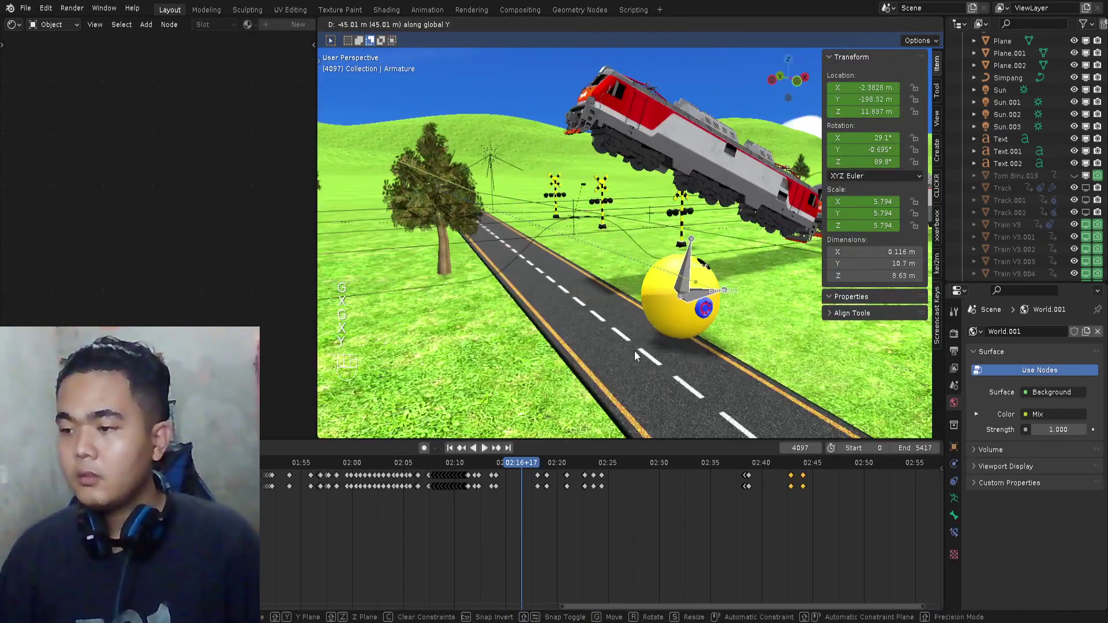
click(638, 355)
- Rotate the ball character's armature to about X 82.8°, Y 11.6°, Z -9.34° and lower it to about Z 7.683 m
scroll(638, 356, up, 2)
shift+middle_drag(761, 324, 685, 240)
key(r)
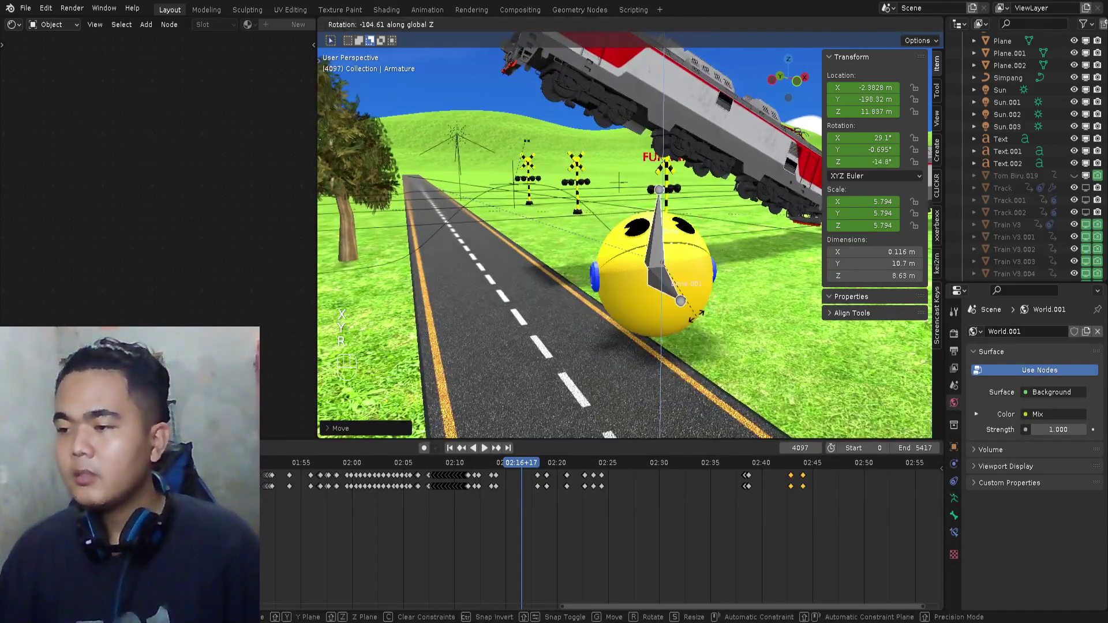
click(701, 314)
middle_drag(701, 314, 687, 254)
key(r)
key(r)
key(x)
click(663, 225)
key(g)
key(z)
click(663, 249)
- Select all of the armature's object keyframes across the whole timeline and delete them
scroll(665, 463, down, 4)
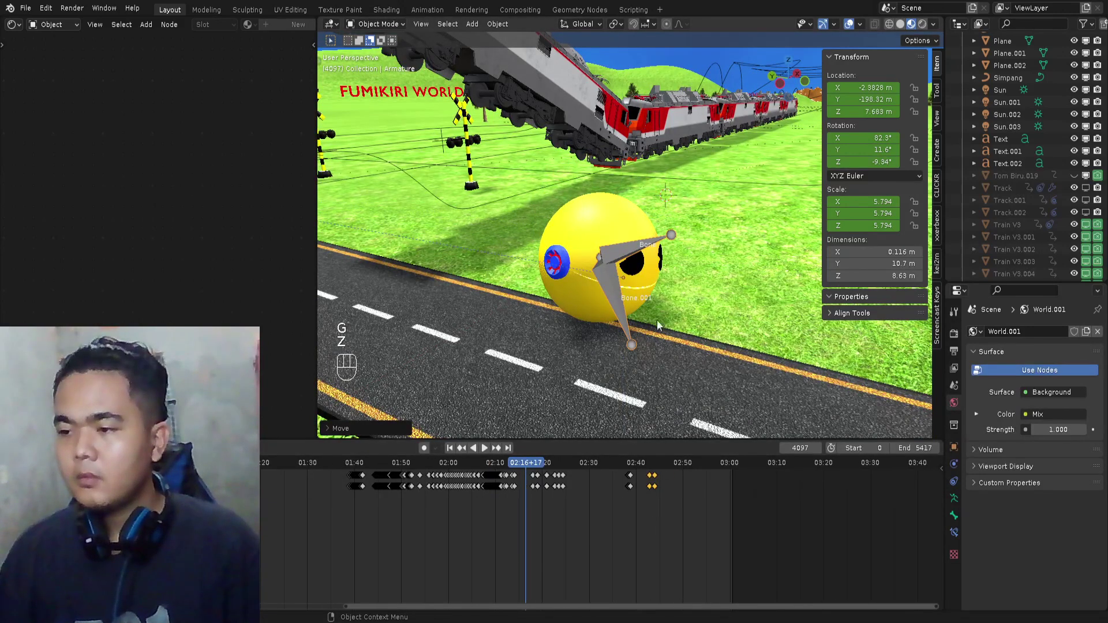
drag(673, 536, 312, 462)
scroll(397, 548, down, 8)
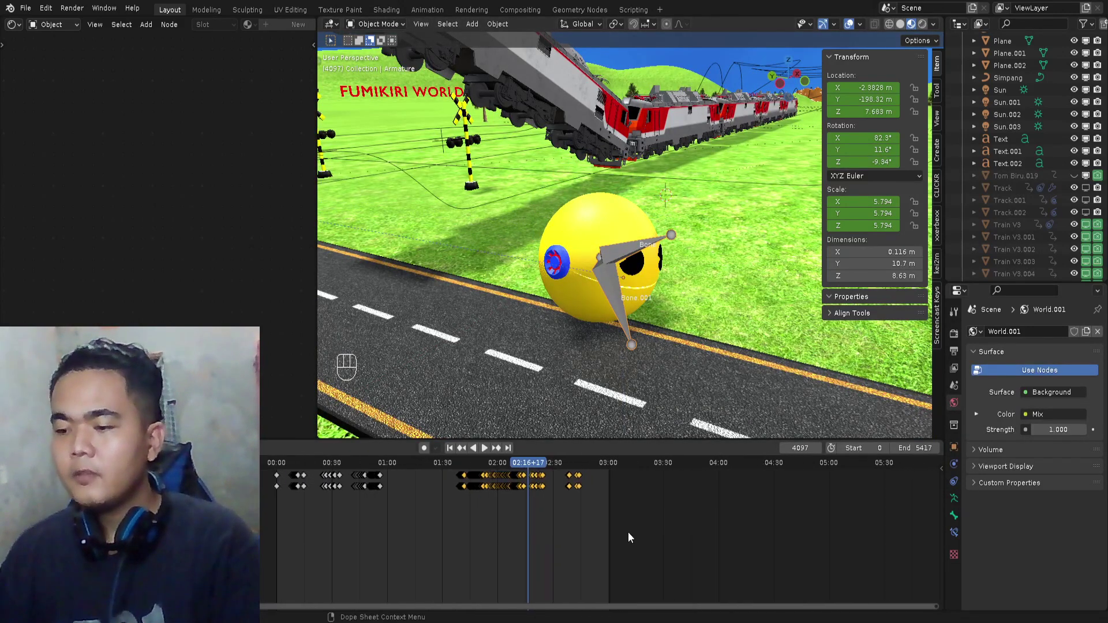
drag(632, 526, 329, 474)
key(Delete)
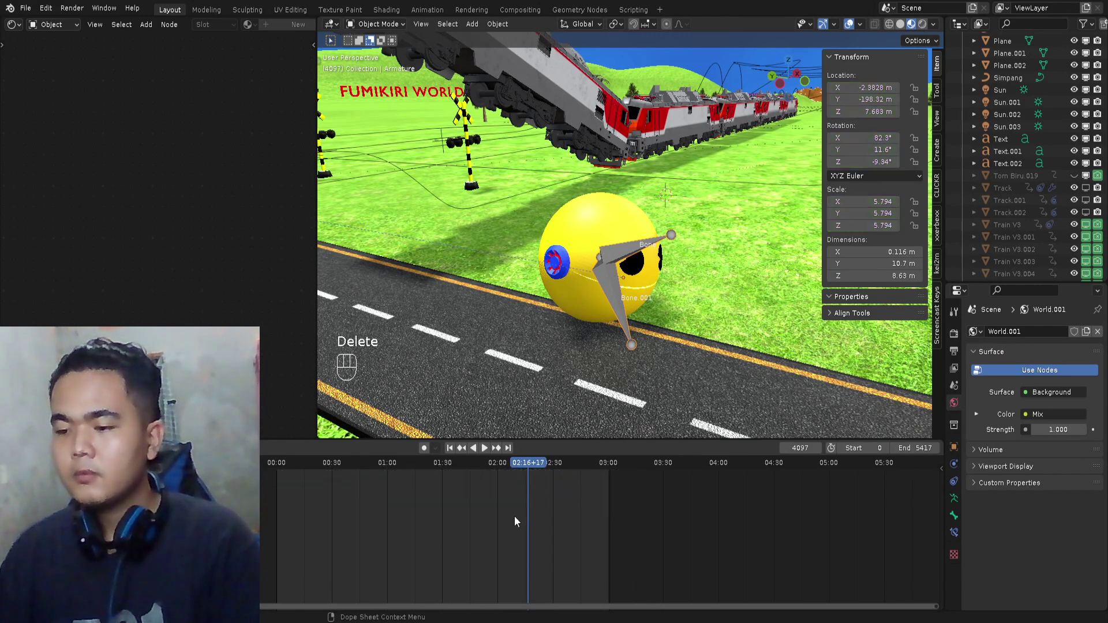
click(497, 25)
mouse_move(547, 74)
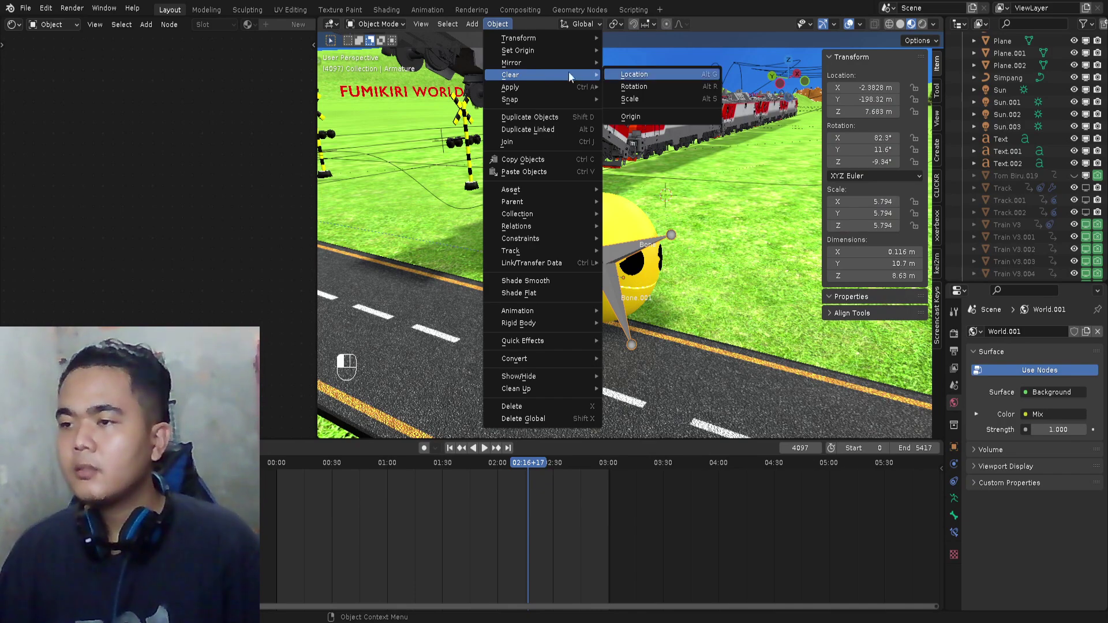
middle_drag(612, 272, 497, 245)
scroll(496, 244, up, 3)
shift+middle_drag(583, 292, 547, 259)
key(g)
right_click(607, 216)
scroll(635, 241, down, 5)
- Clear the ball character armature's rotation and raise it to about Z 12.891 m
click(495, 27)
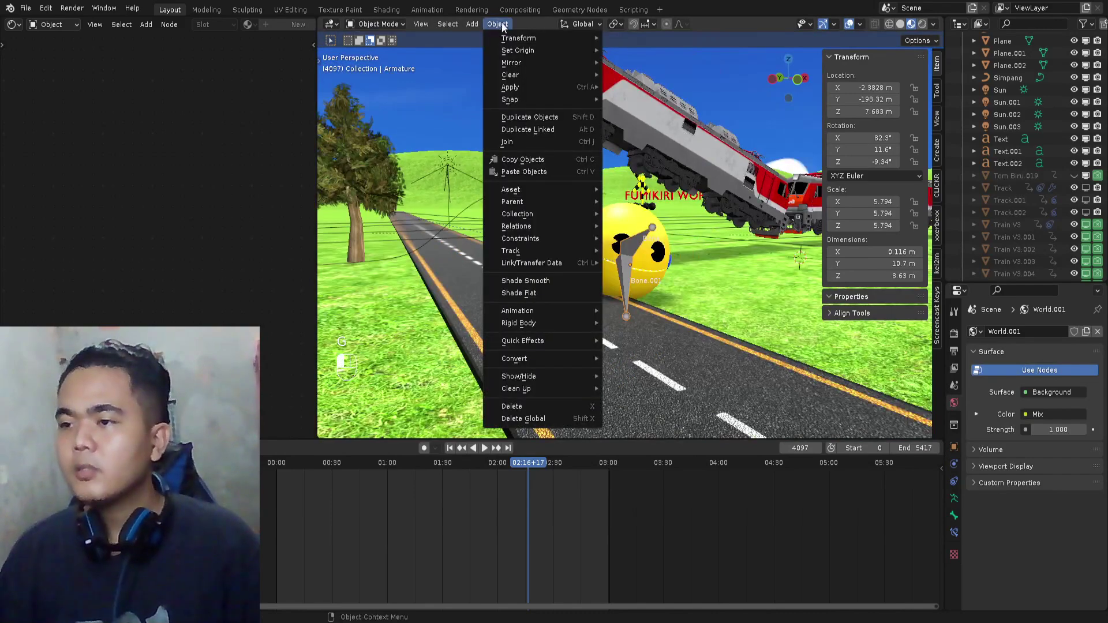
mouse_move(530, 74)
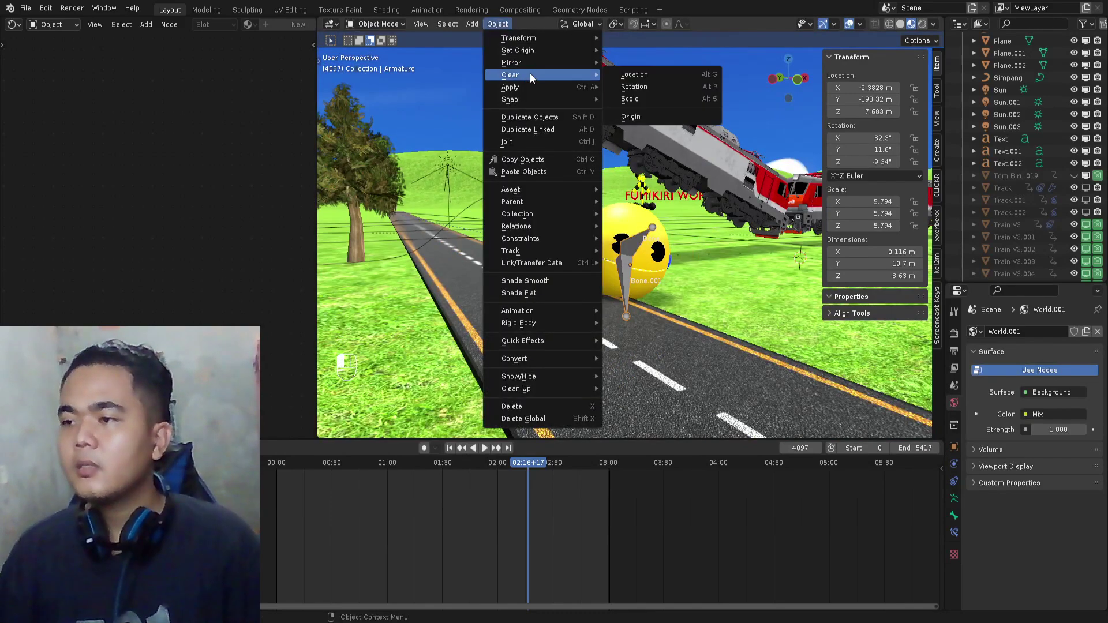
click(667, 87)
middle_drag(676, 212, 619, 237)
key(g)
click(589, 225)
- Rotate the armature 90° about the global X axis and lower it onto the roadside at about Z 8.4275 m
key(r)
key(x)
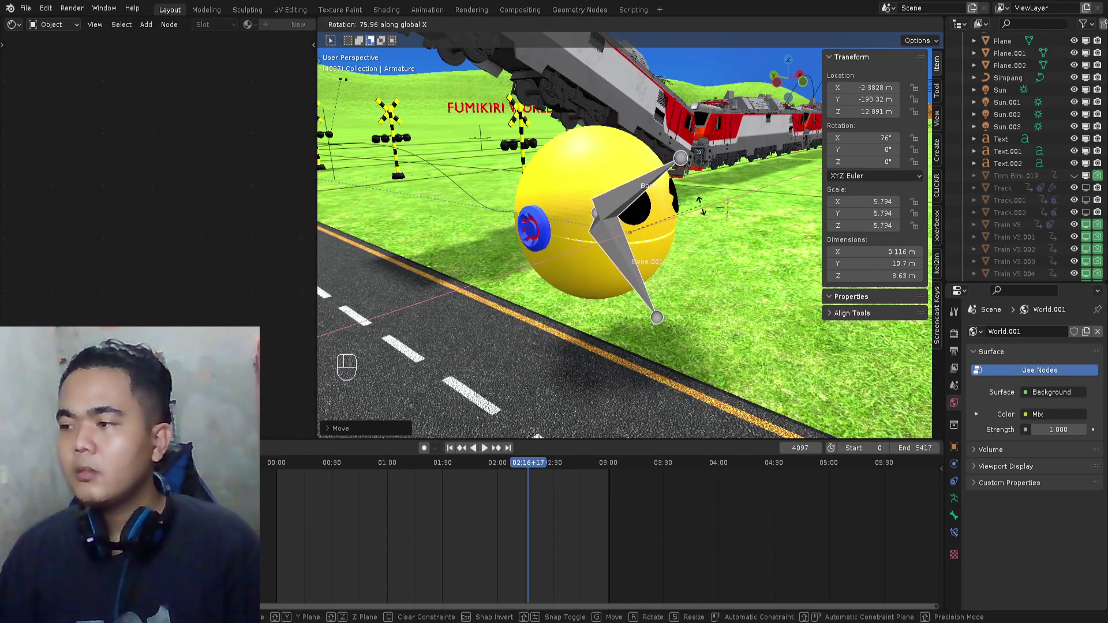
key(KP_9)
key(KP_0)
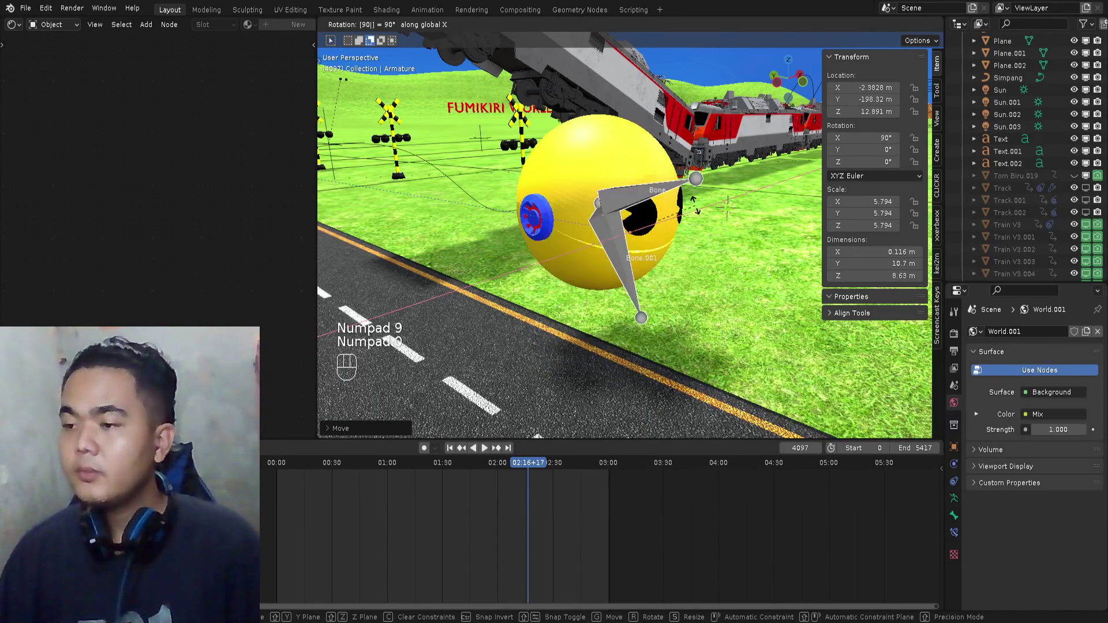
key(KP_Enter)
middle_drag(620, 213, 626, 204)
key(g)
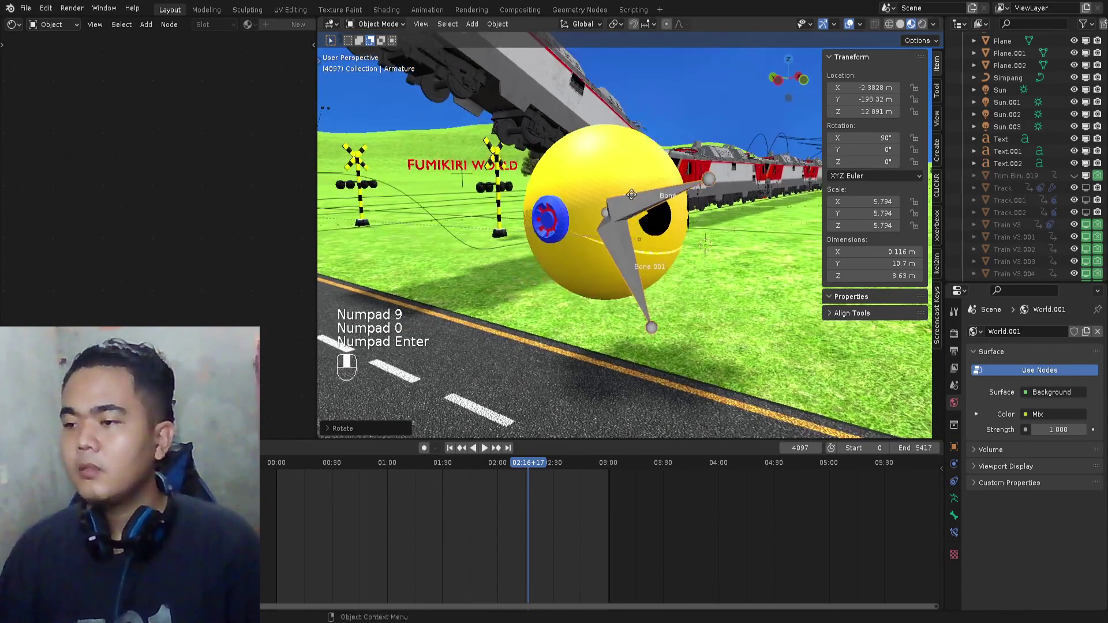
key(z)
click(629, 261)
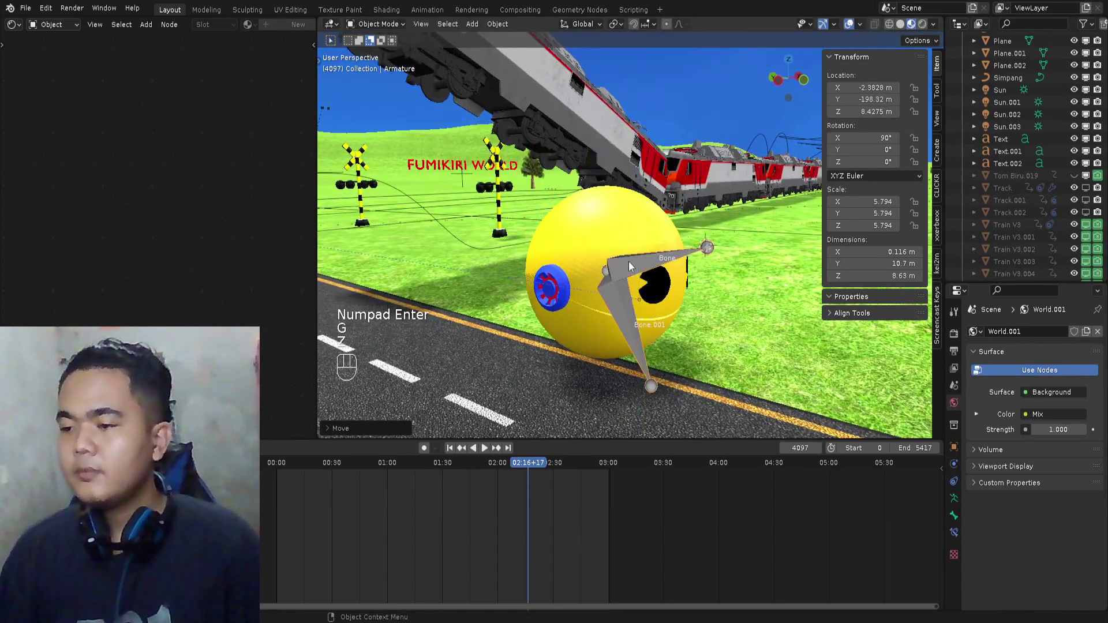
- Switch the armature to Pose Mode and try rotating the upper jaw bone about the global X axis
click(390, 25)
click(375, 67)
scroll(625, 293, up, 2)
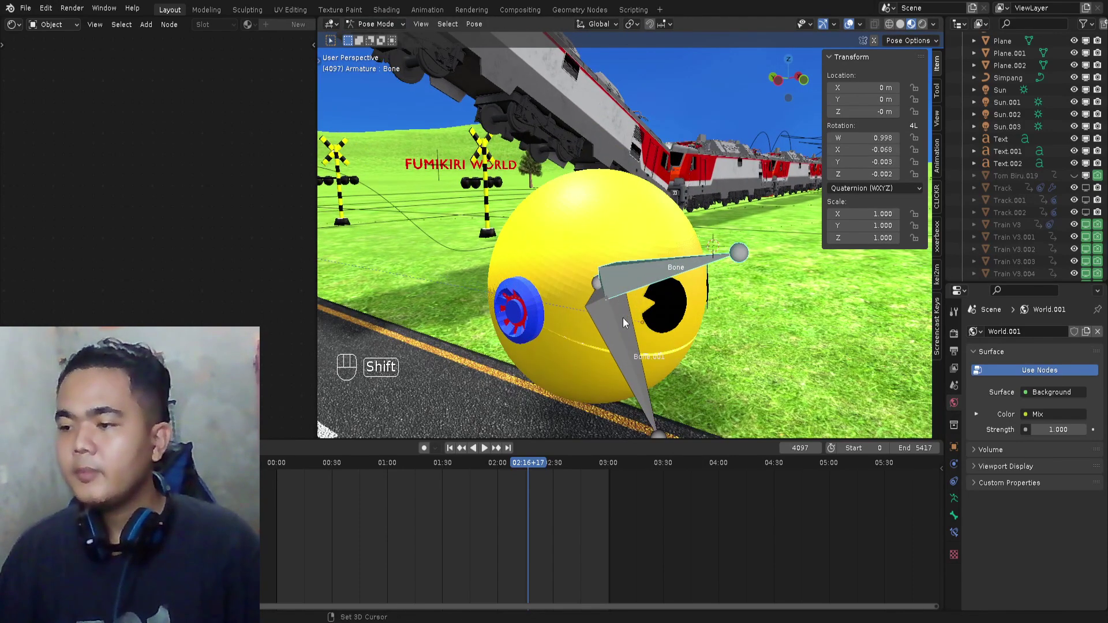
shift+middle_drag(622, 310, 622, 279)
key(r)
key(x)
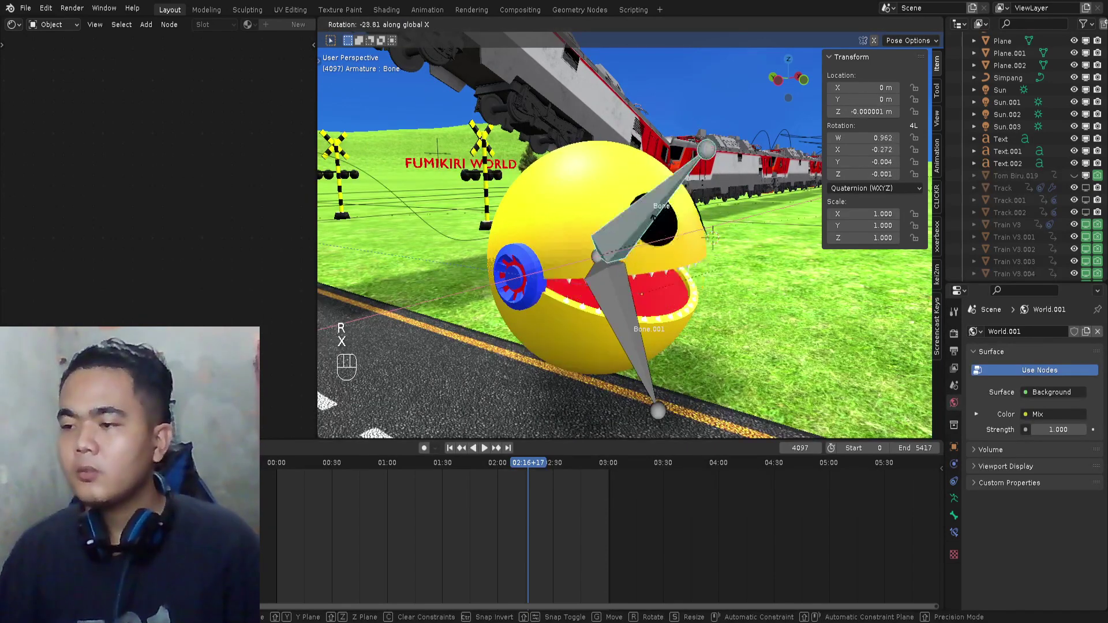
right_click(648, 230)
scroll(630, 326, up, 1)
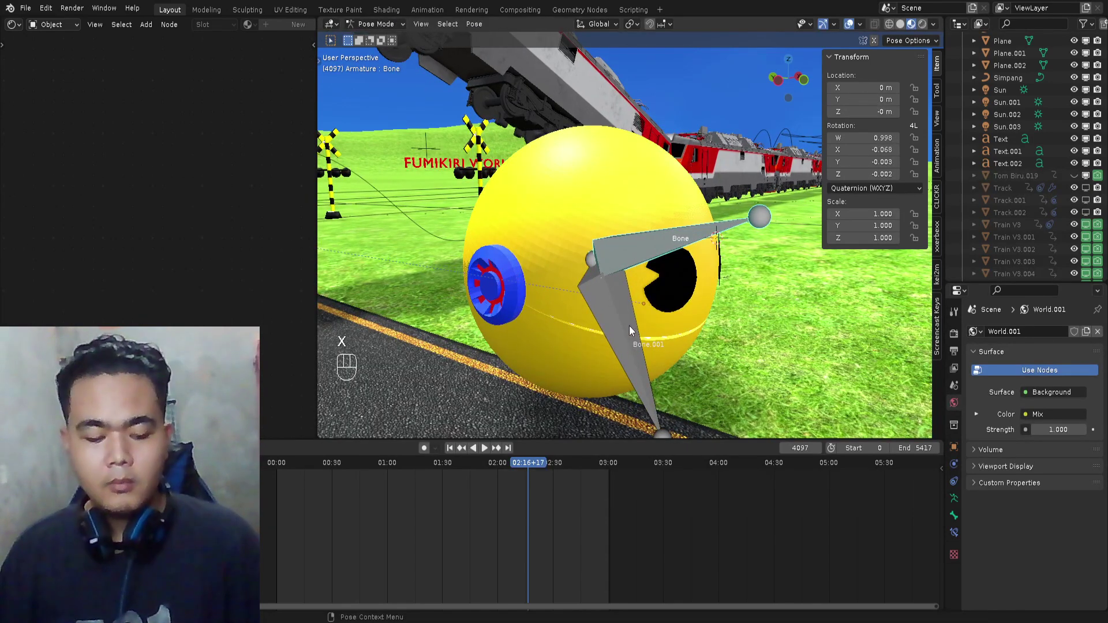
- Select all the bones of the armature and delete all of their keyframes from the timeline
key(a)
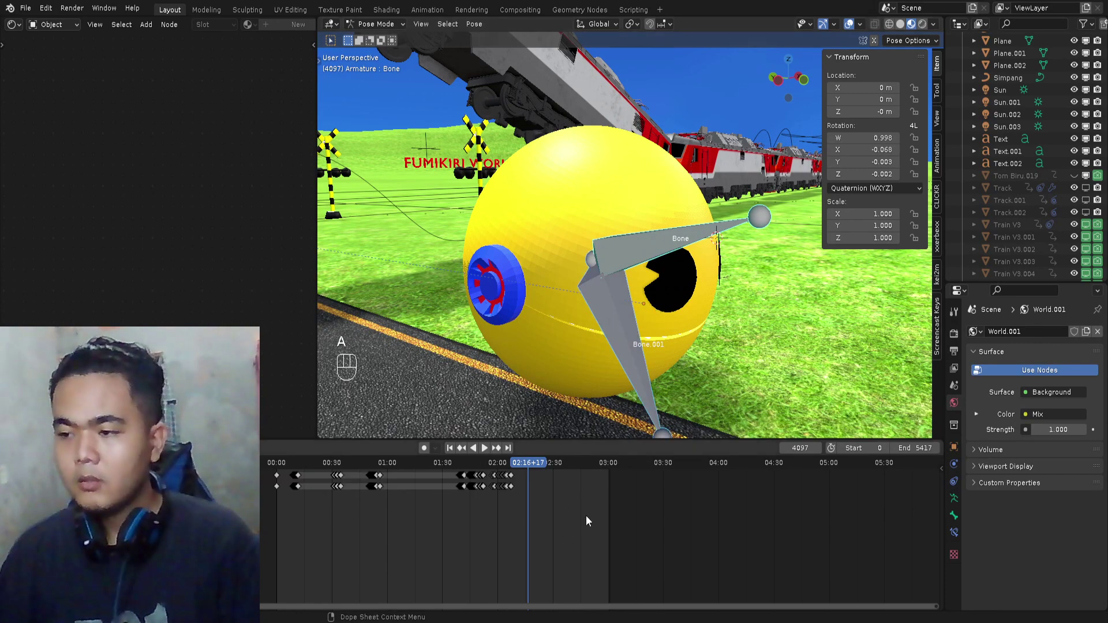
drag(571, 523, 263, 476)
key(Delete)
mouse_move(642, 307)
middle_down()
mouse_move(615, 289)
mouse_move(646, 312)
middle_up()
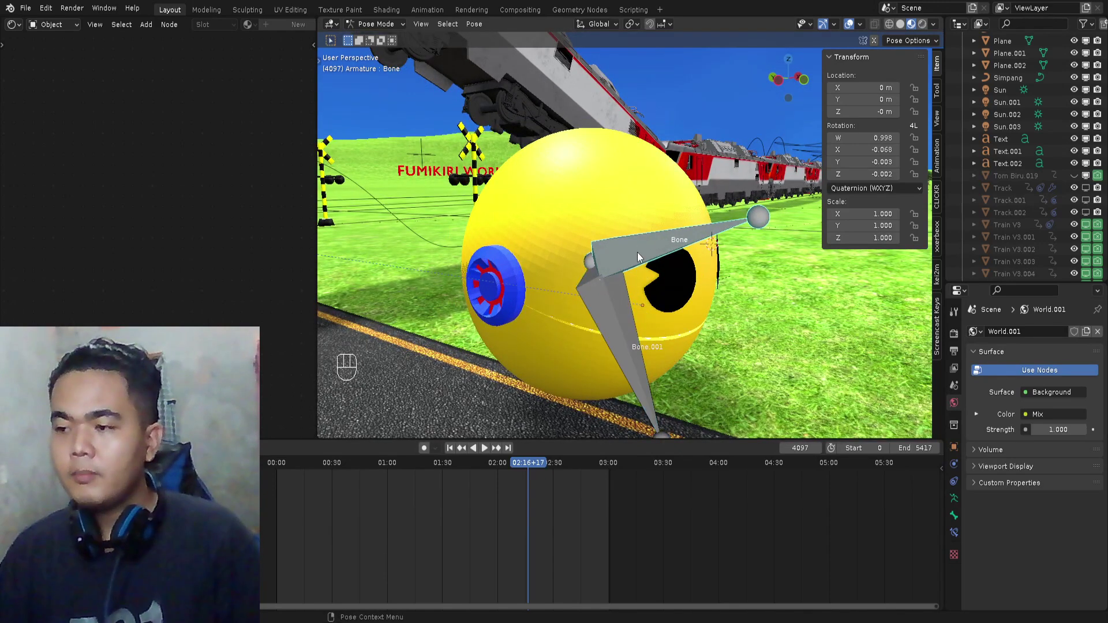
- Rotate the upper jaw bone about X to open the mouth wide and insert a Location & Rotation keyframe at frame 4097
shift+middle_drag(638, 271, 644, 258)
key(r)
key(x)
click(646, 171)
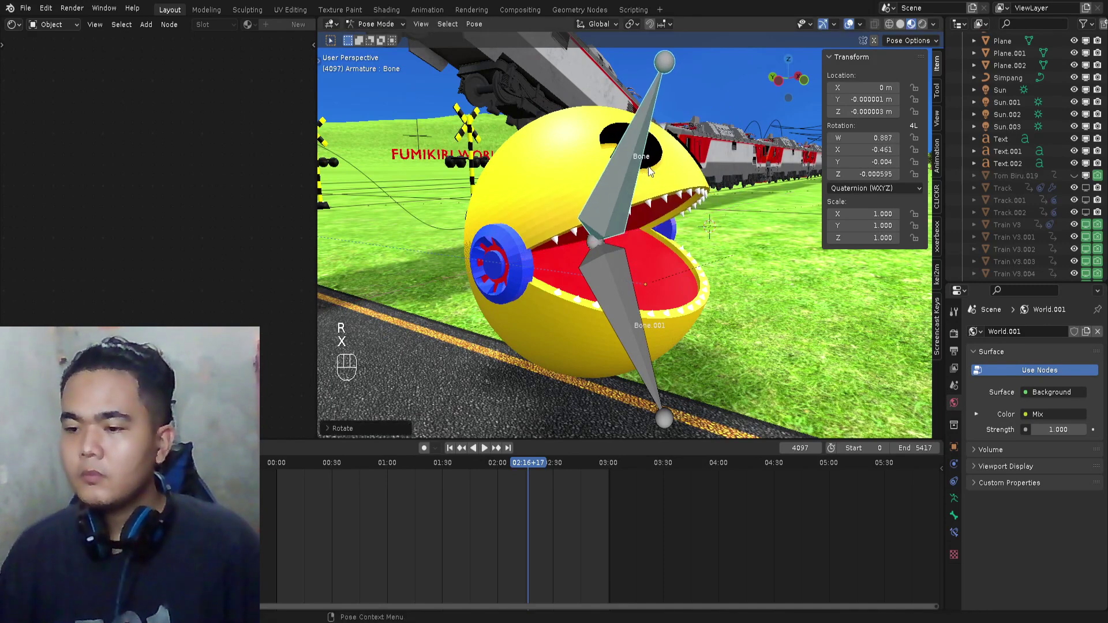
key(i)
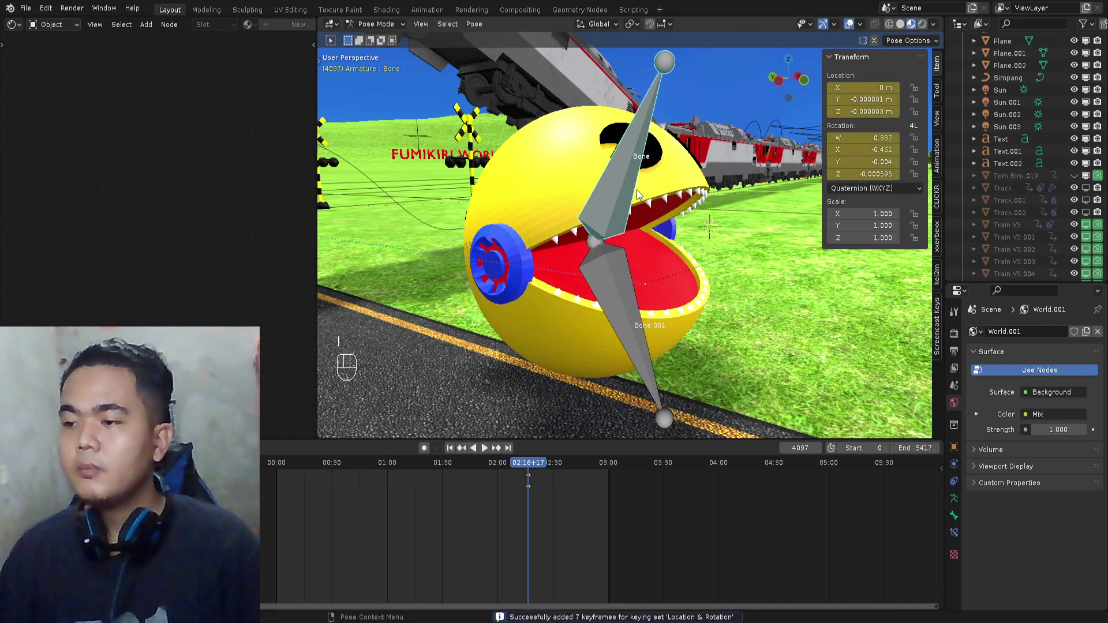
click(623, 266)
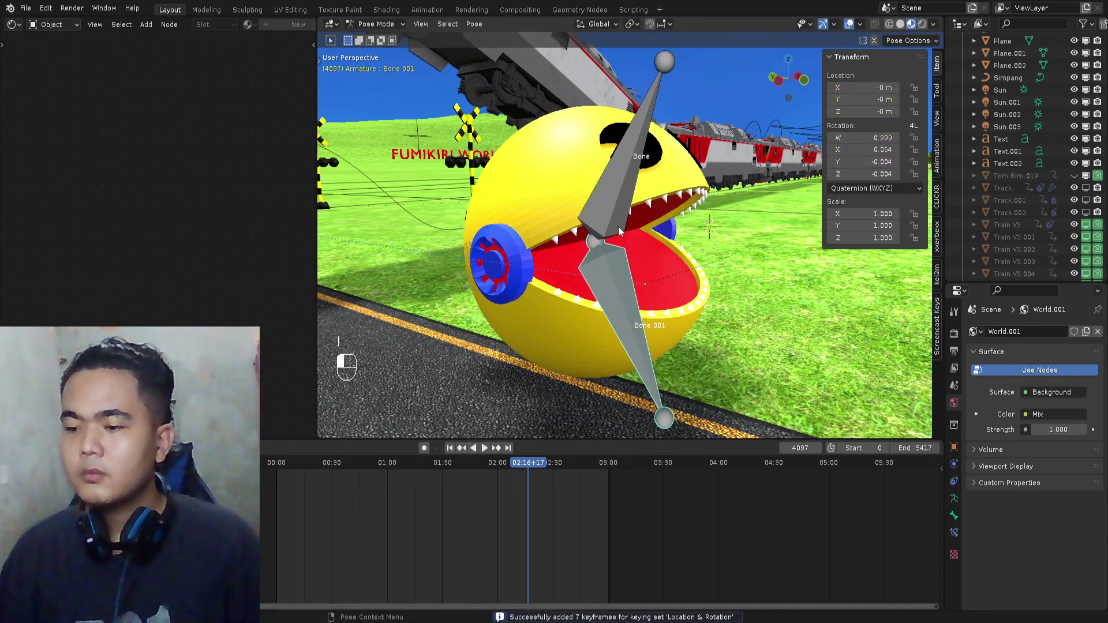
click(614, 222)
- At frame 4243, rotate the upper jaw bone about X to nearly close the mouth and insert a Location & Rotation keyframe
scroll(557, 482, up, 20)
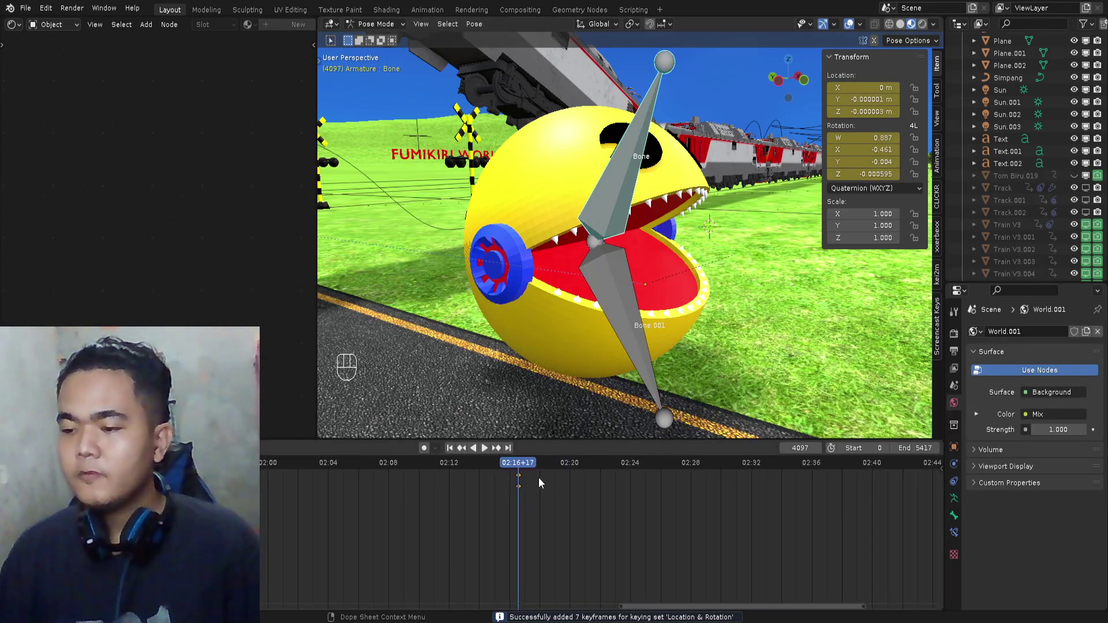
key(space)
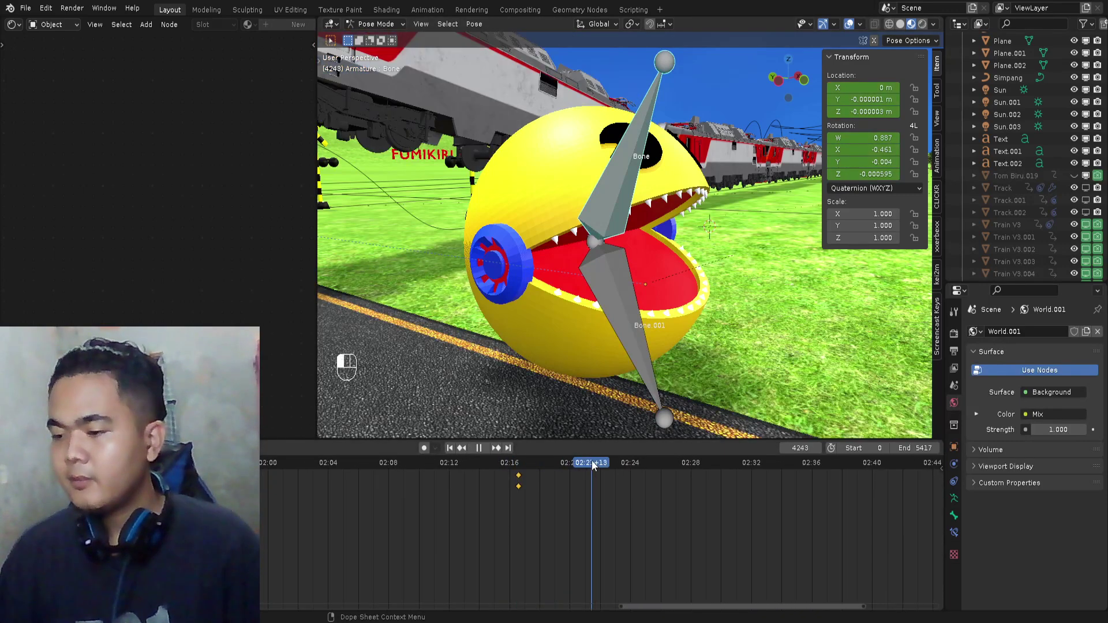
key(space)
key(r)
key(x)
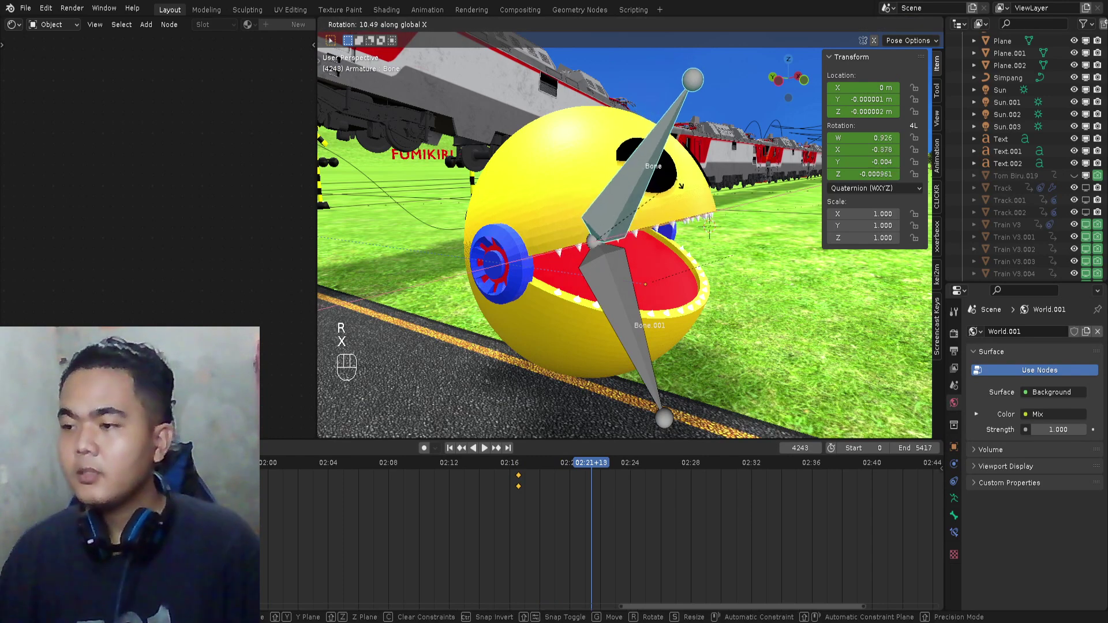
click(627, 337)
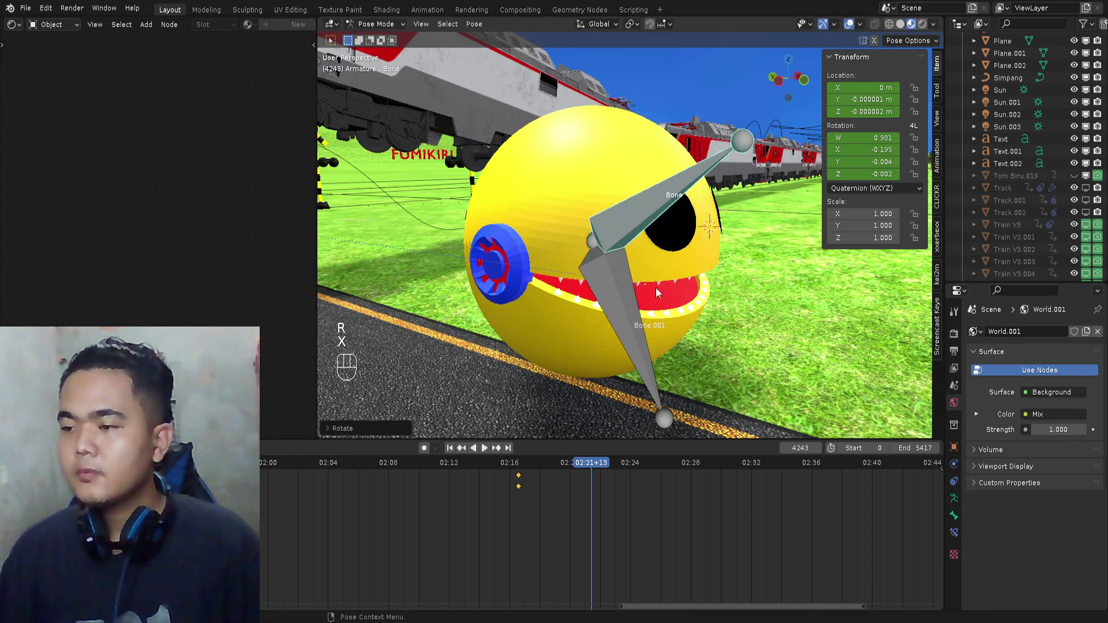
key(i)
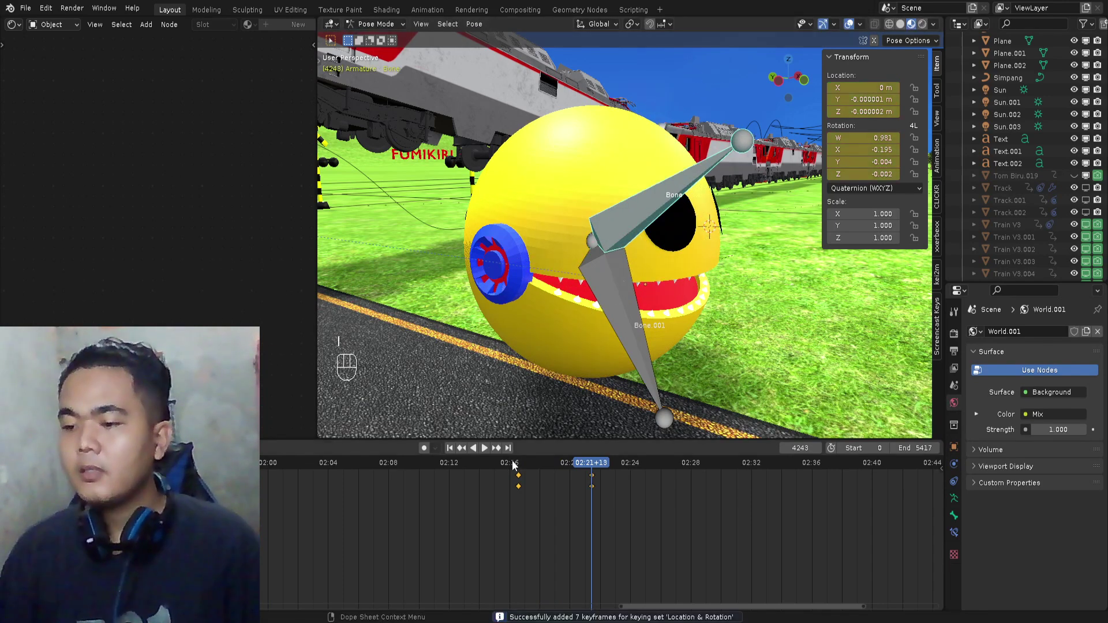
- Play the animation from the open-mouth keyframe to check the speed of the closing jaw
click(511, 467)
key(space)
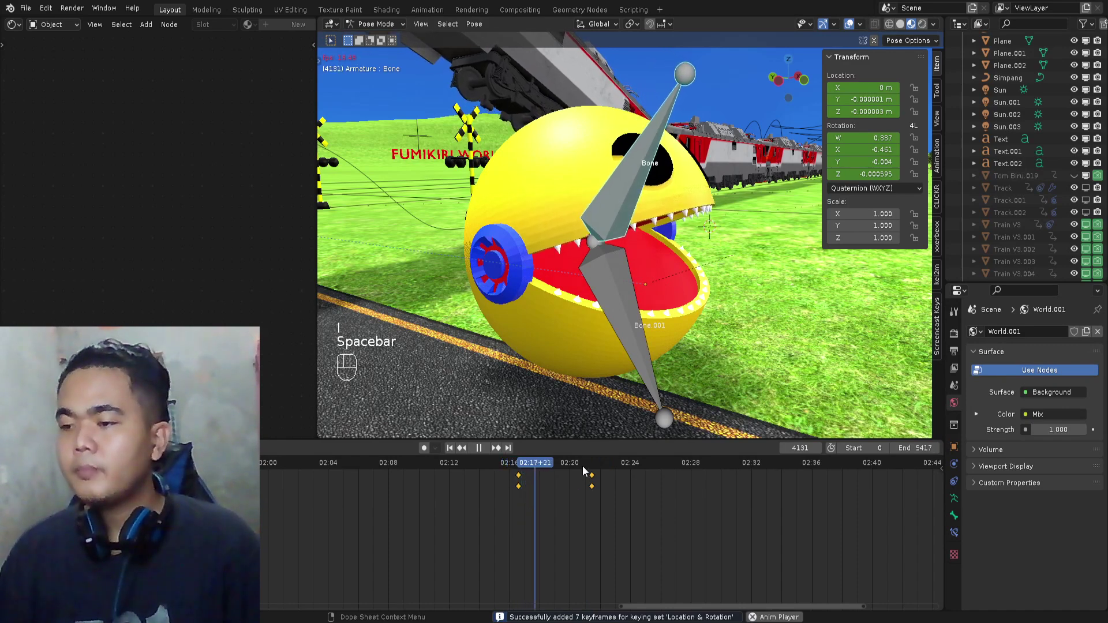
key(space)
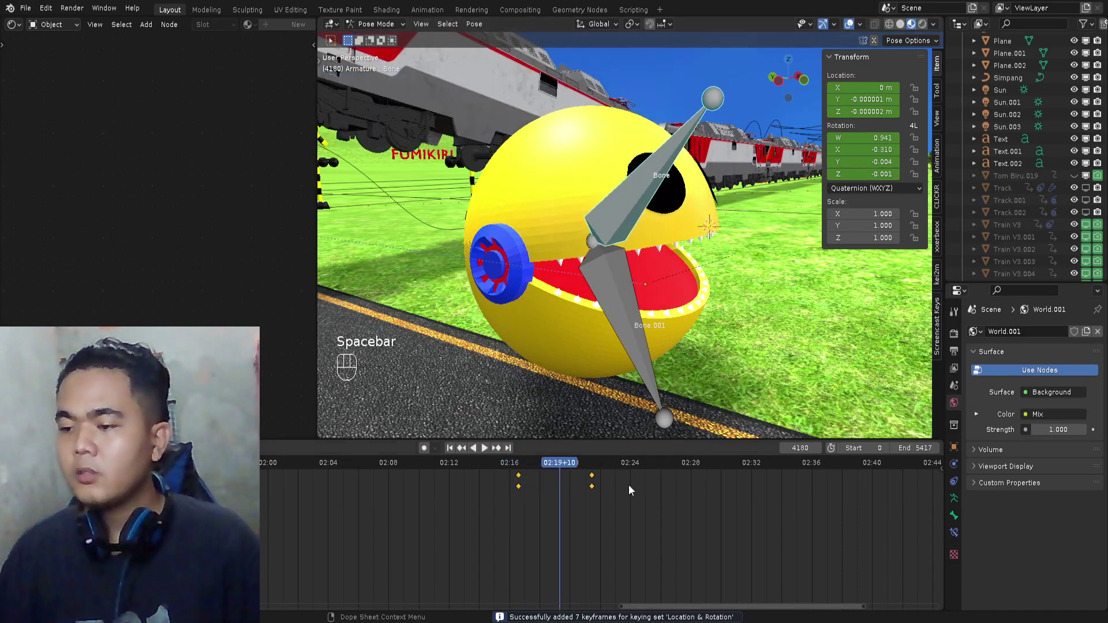
- Move the nearly closed mouth keyframe much earlier, close to the open-mouth keyframe, and return to frame 4096
click(604, 504)
drag(628, 530, 566, 467)
scroll(606, 505, up, 15)
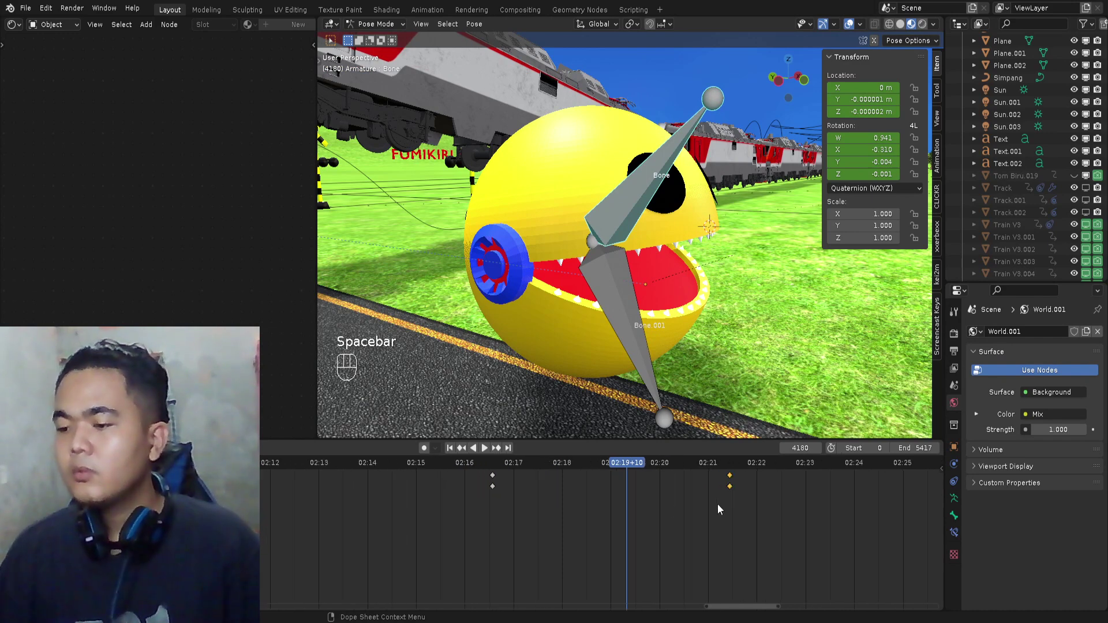
key(g)
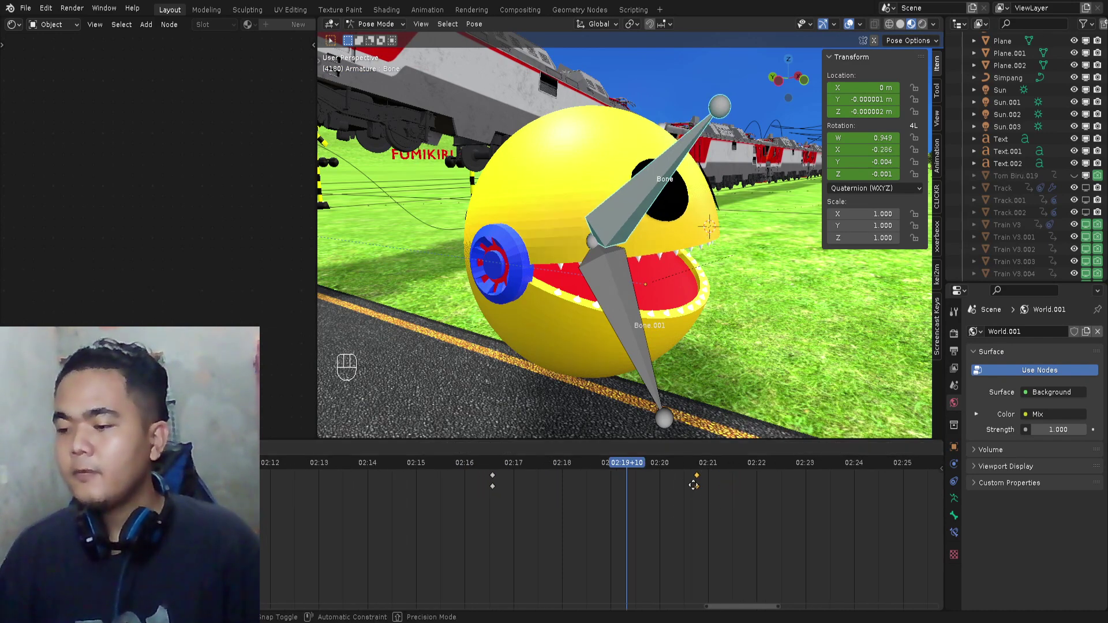
click(519, 480)
click(480, 464)
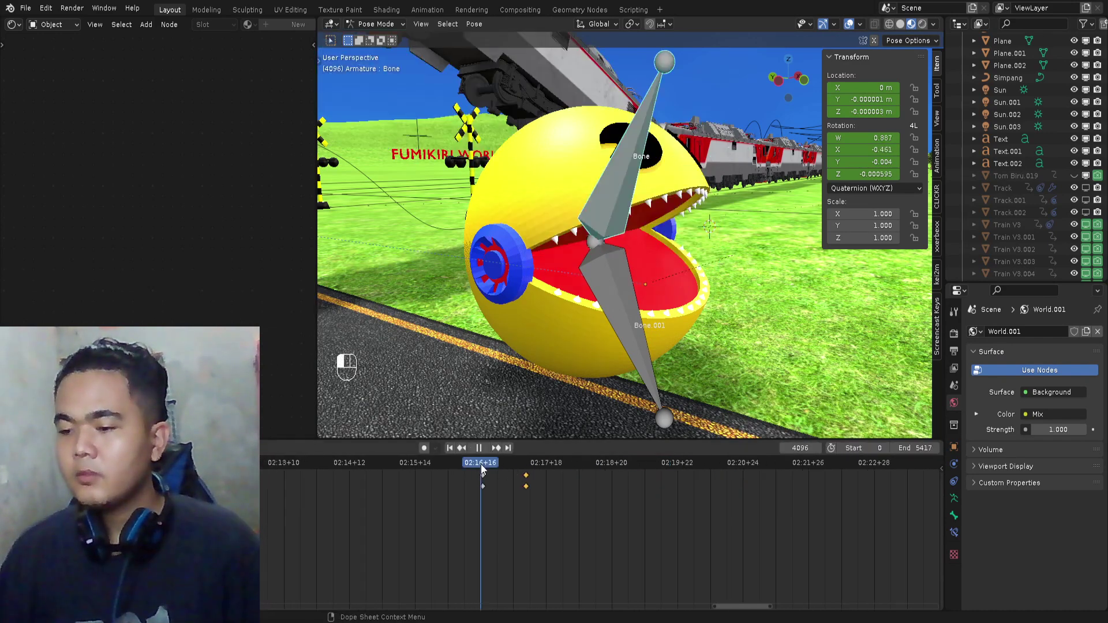
- Move the upper jaw's nearly closed keyframe earlier to frame 4108 and replay the closing motion from the open-mouth keyframe
key(space)
key(space)
scroll(525, 492, up, 4)
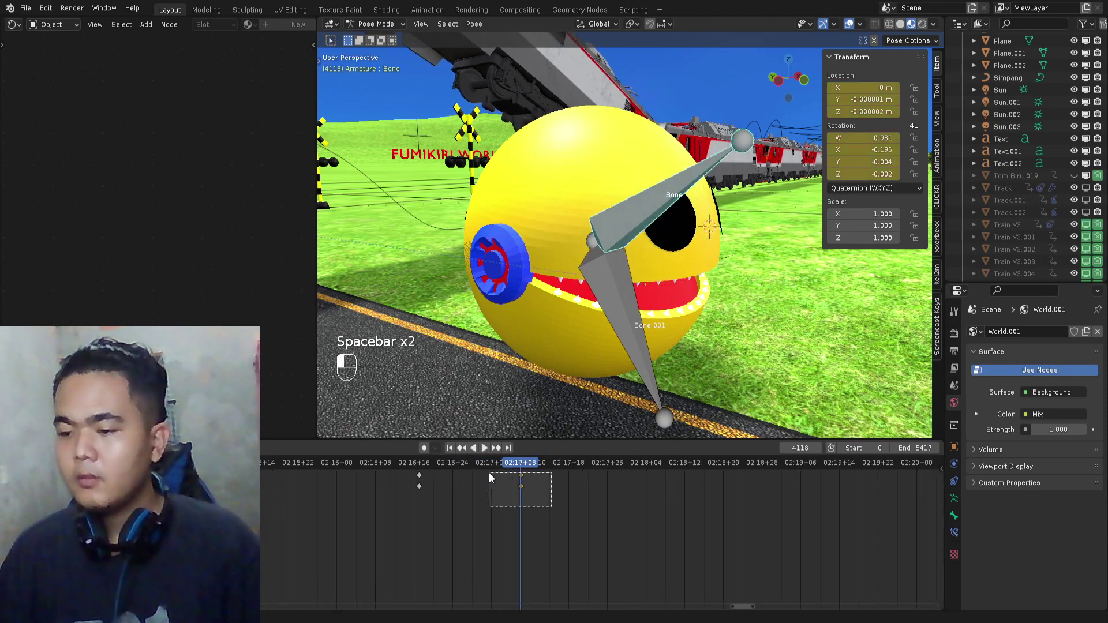
drag(517, 478, 472, 484)
click(419, 464)
key(space)
key(space)
- Try to loop the upper jaw's two keyframes with Make Cyclic (F-Modifier) extrapolation and play the result
drag(541, 520, 380, 459)
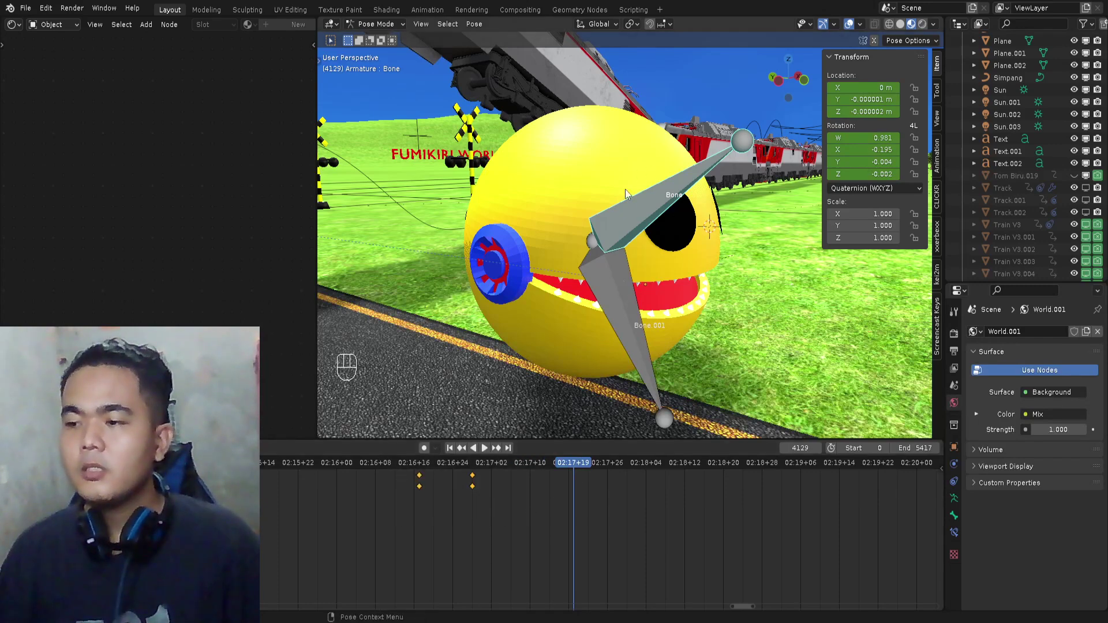
drag(495, 518, 393, 471)
drag(528, 515, 375, 469)
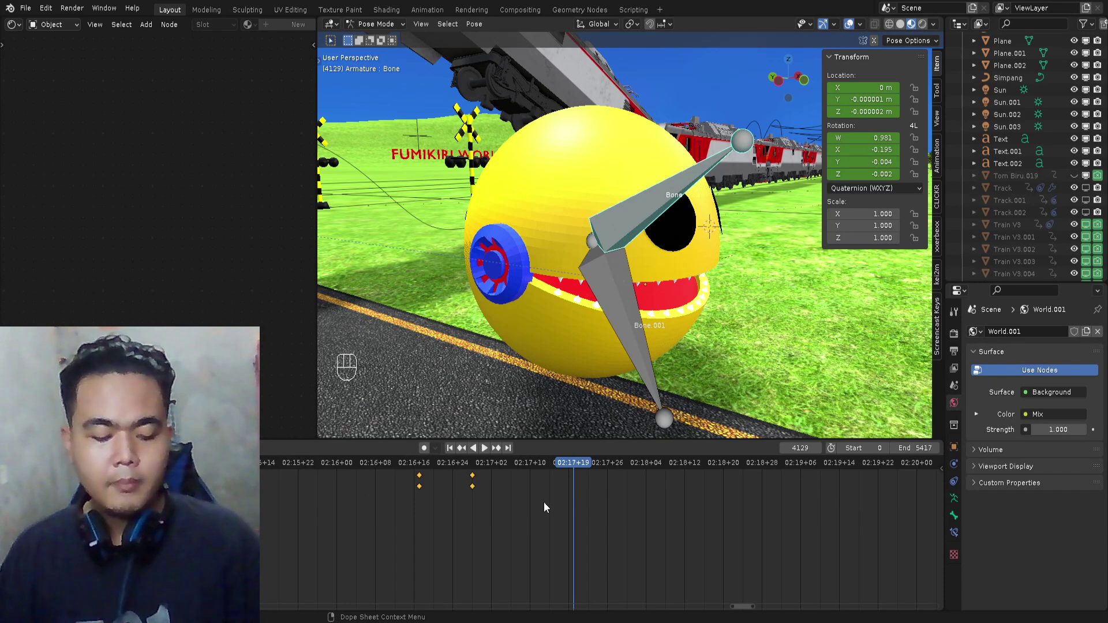
key(shift+e)
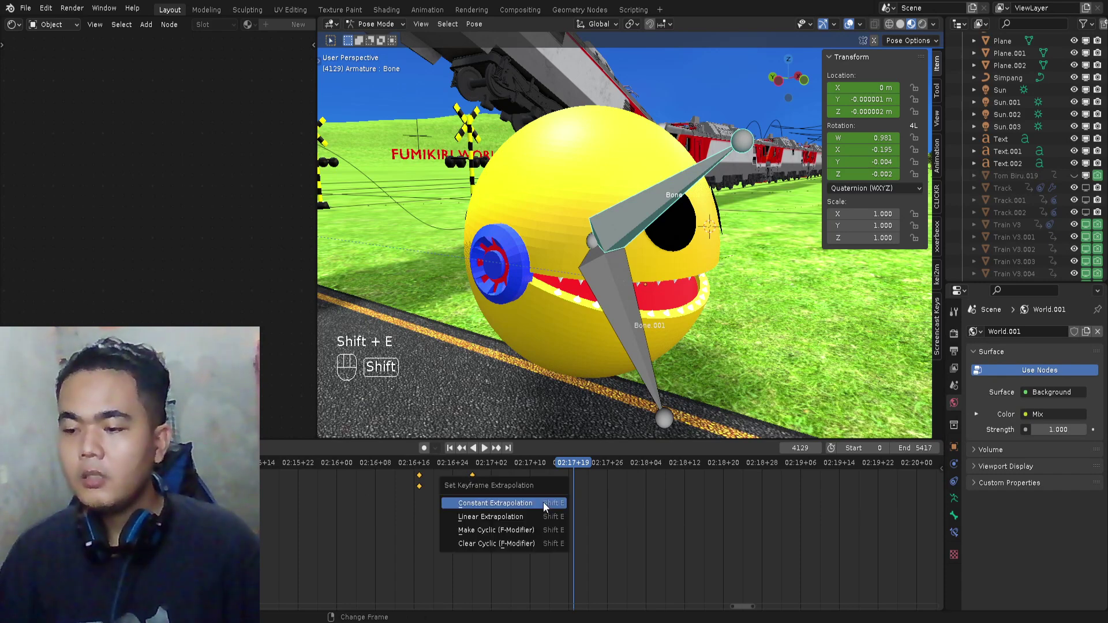
click(497, 529)
click(441, 464)
key(space)
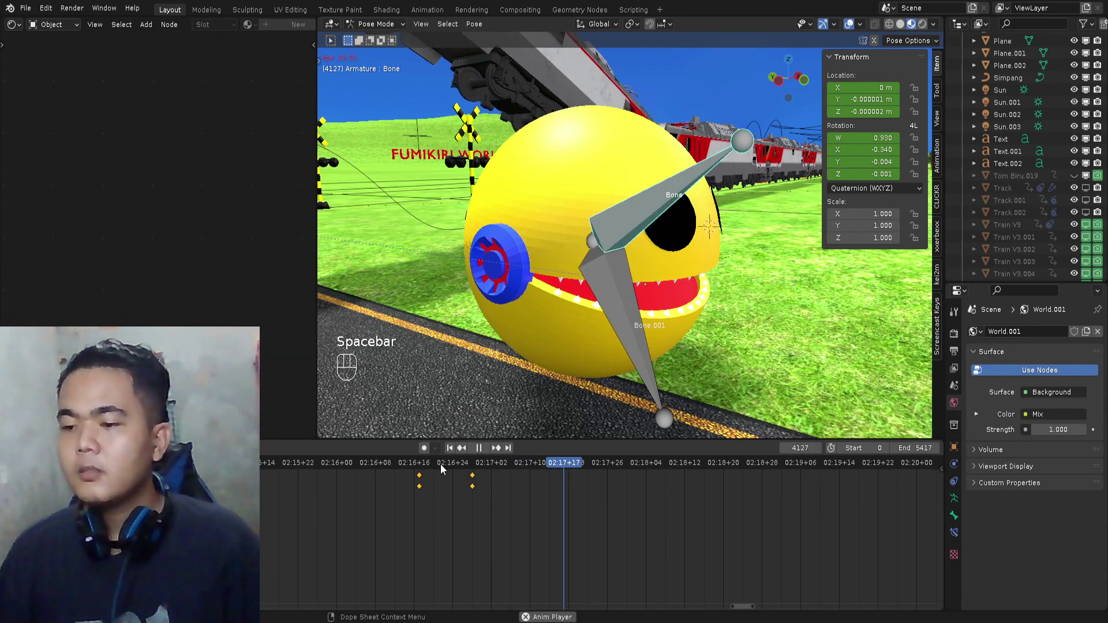
key(space)
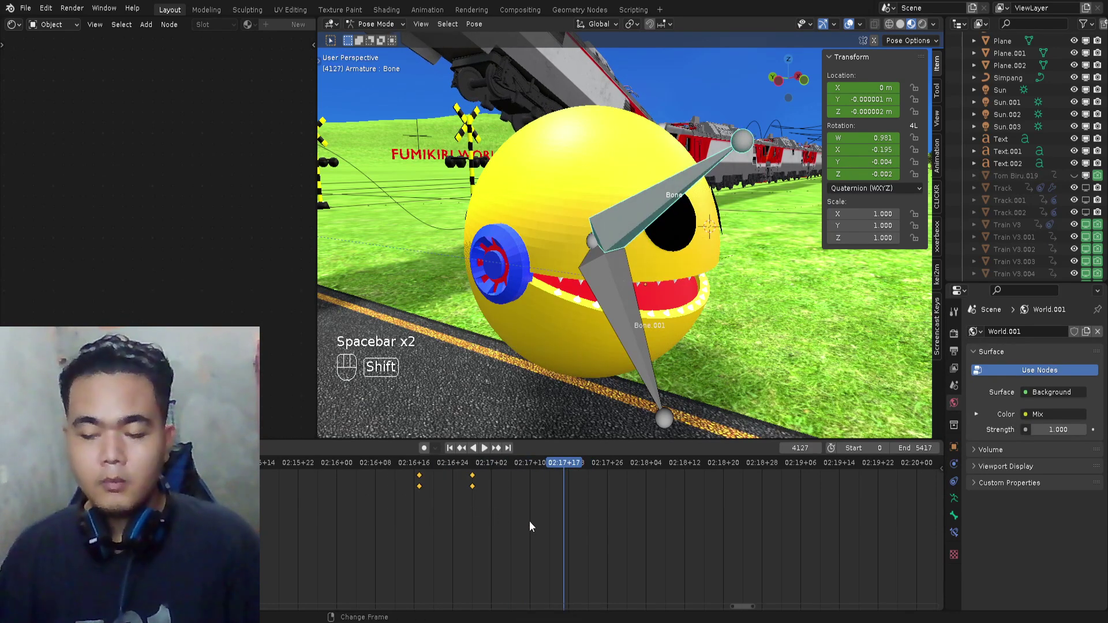
- Try Linear Extrapolation on the upper jaw's two keyframes and play the motion from near the first keyframe
key(shift+e)
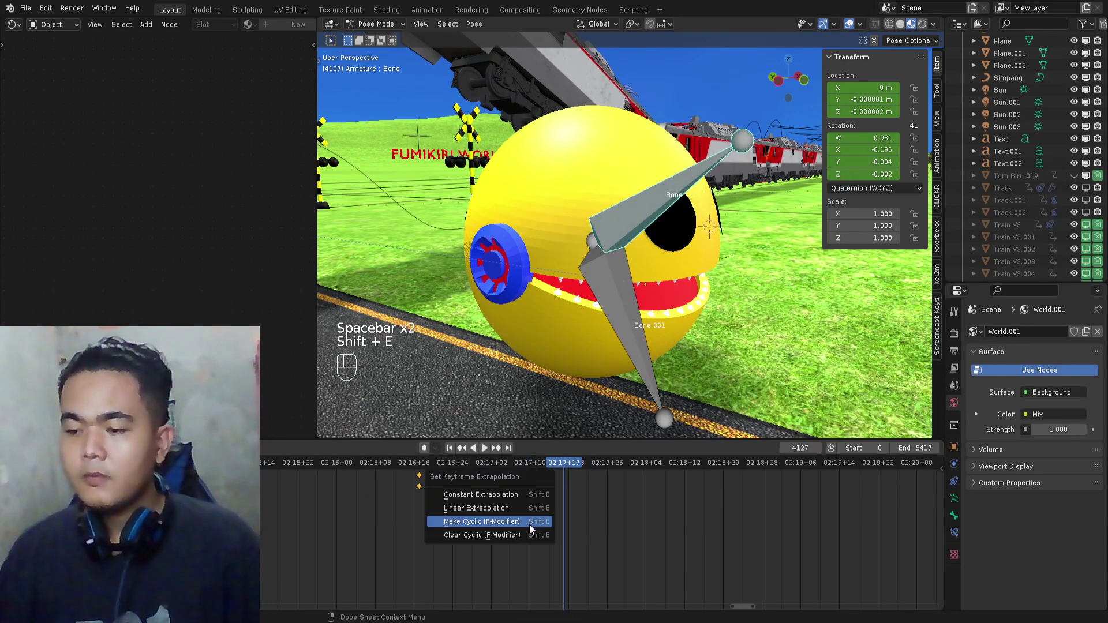
click(487, 508)
click(427, 464)
key(space)
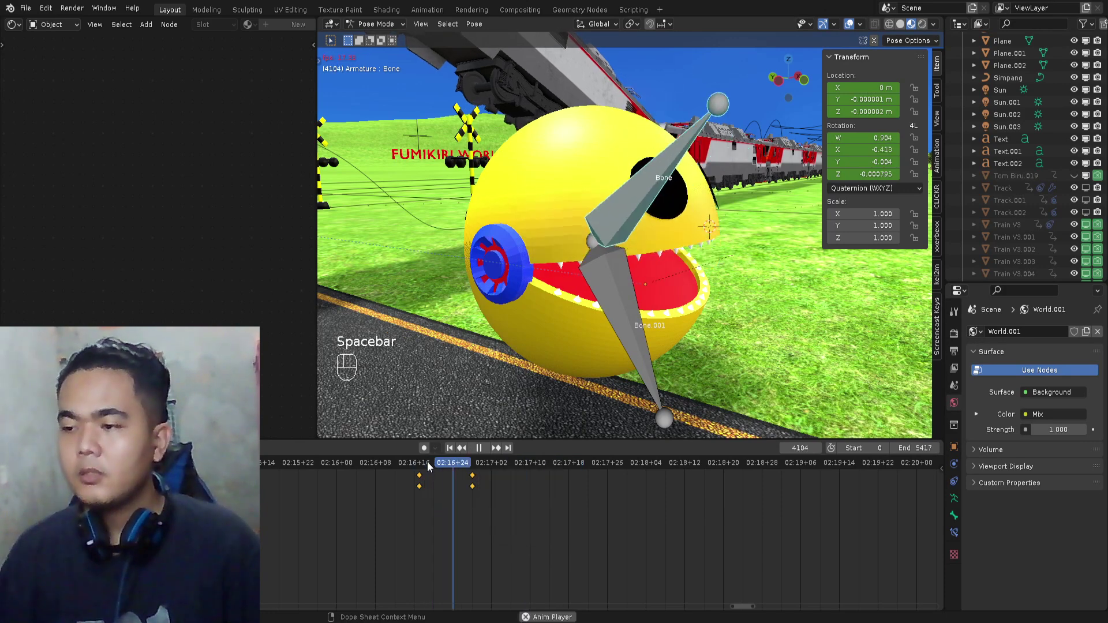
key(space)
key(space)
key(space)
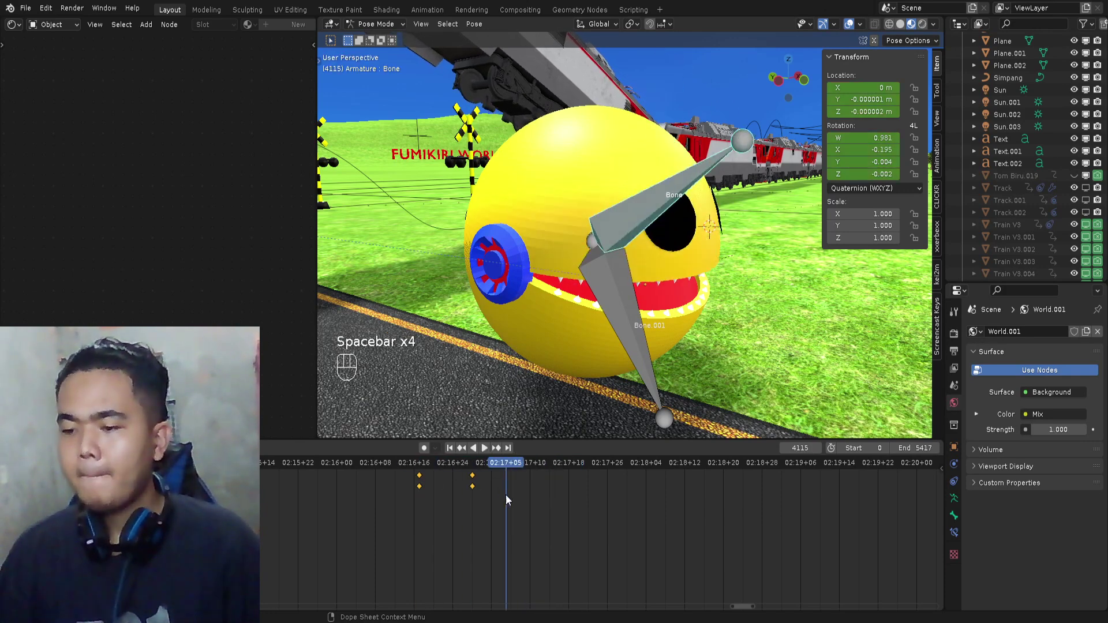
- Retry Make Cyclic on the upper jaw's keyframes, switch to Constant Extrapolation, and play the animation
key(shift+e)
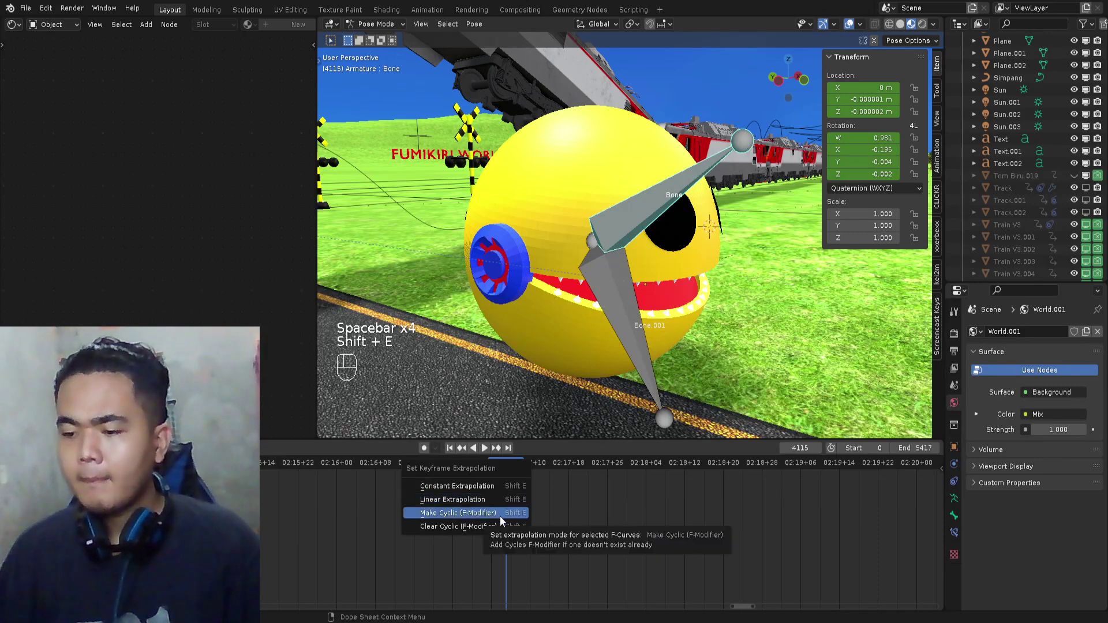
click(500, 516)
key(shift+e)
click(466, 489)
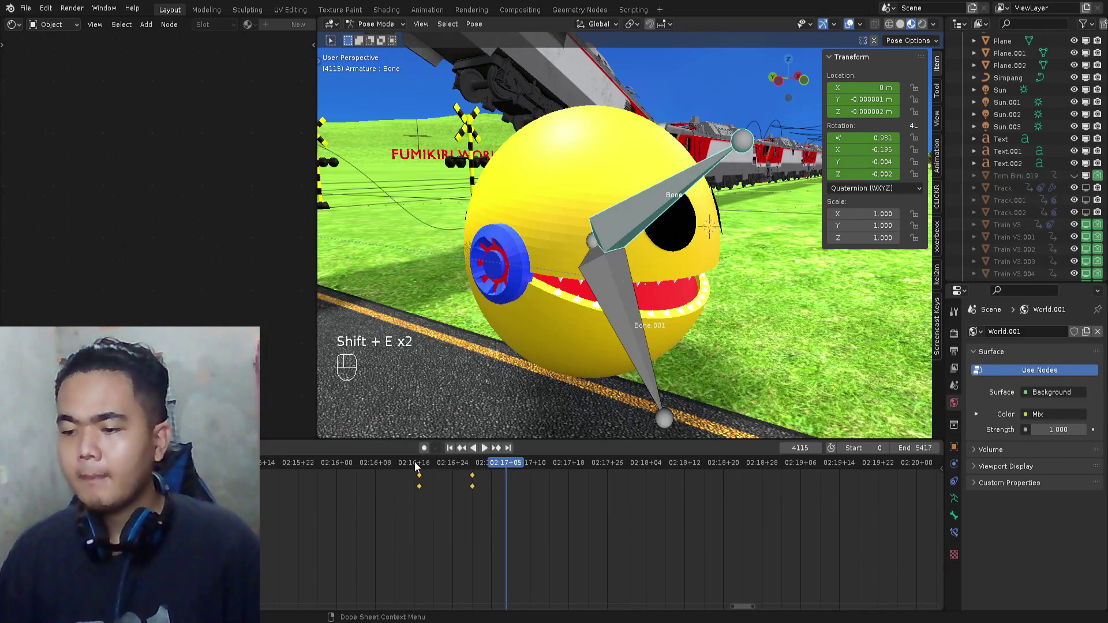
key(space)
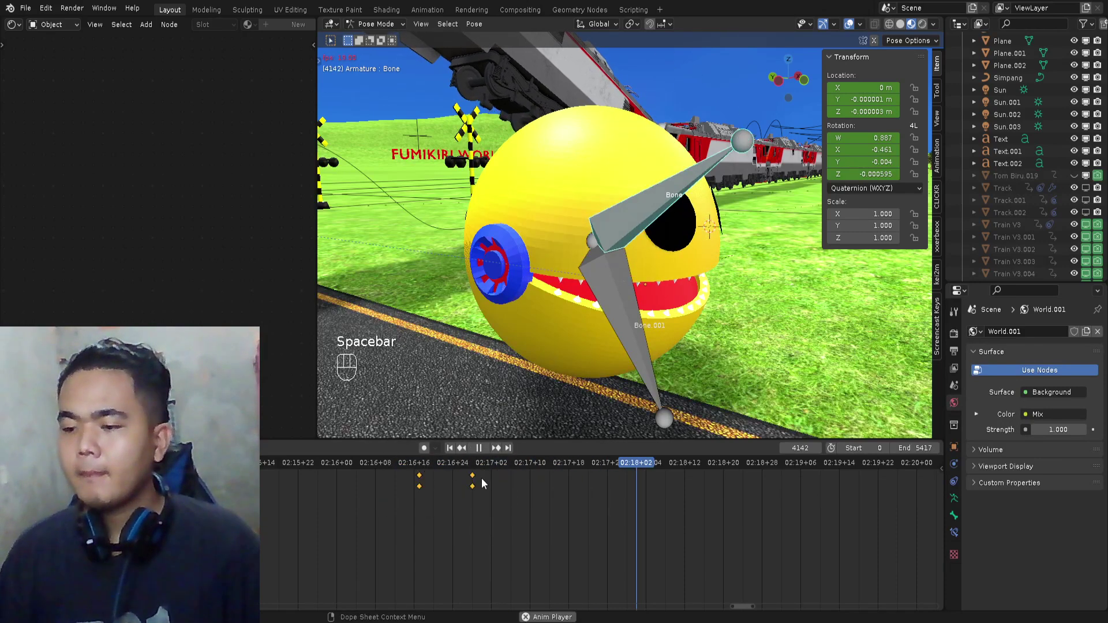
key(space)
- At frame 4119, rotate the upper jaw bone about X to reopen the mouth wide and insert a Location & Rotation keyframe
key(r)
key(x)
key(y)
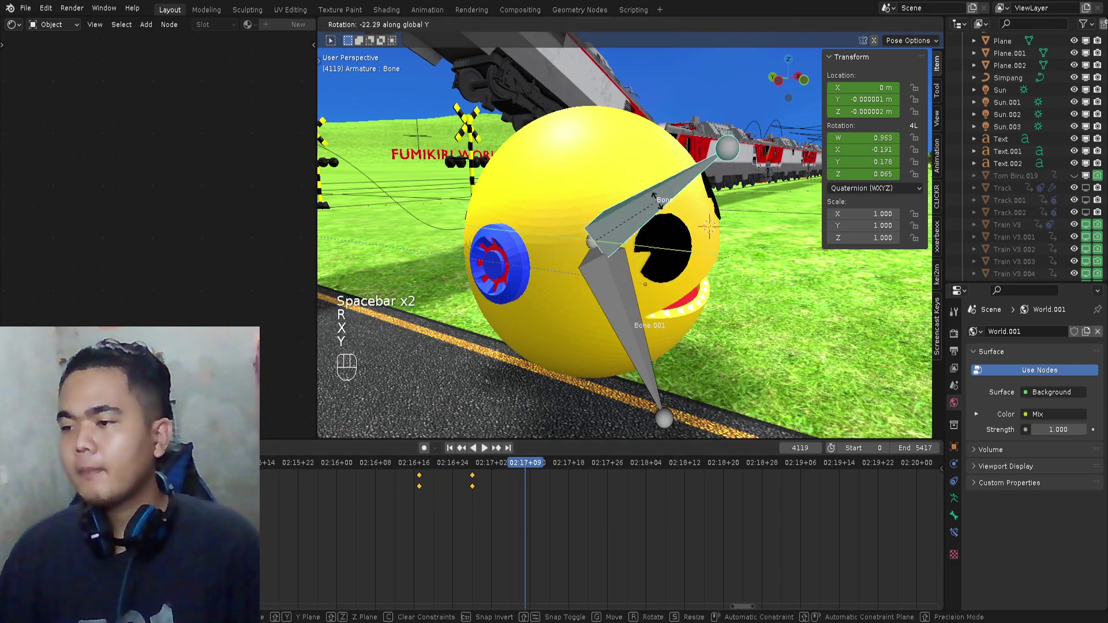
key(x)
click(482, 121)
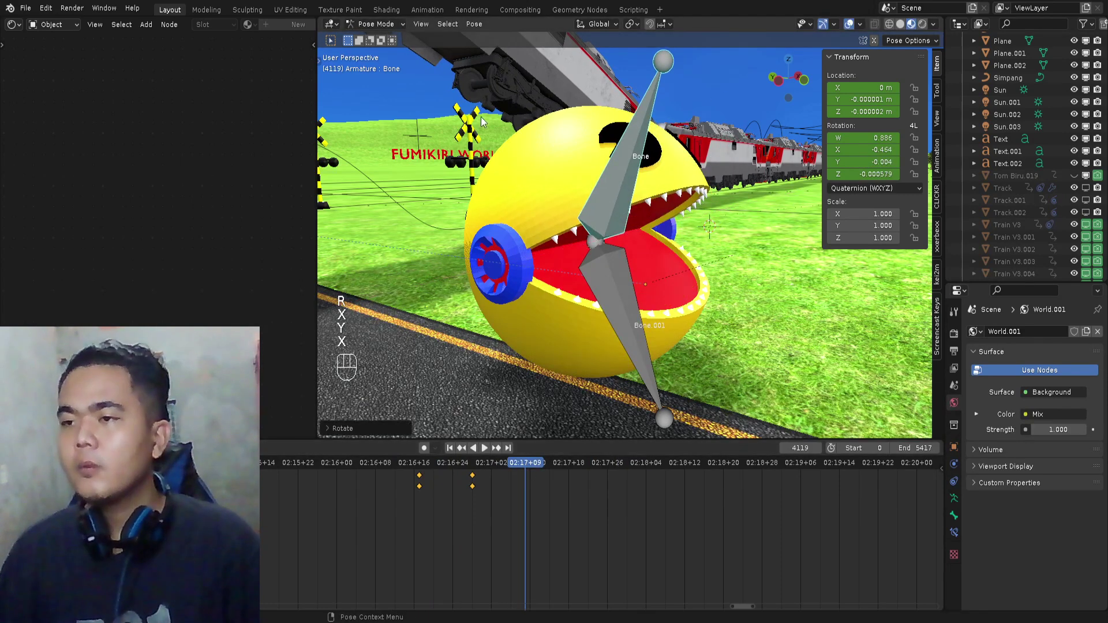
key(i)
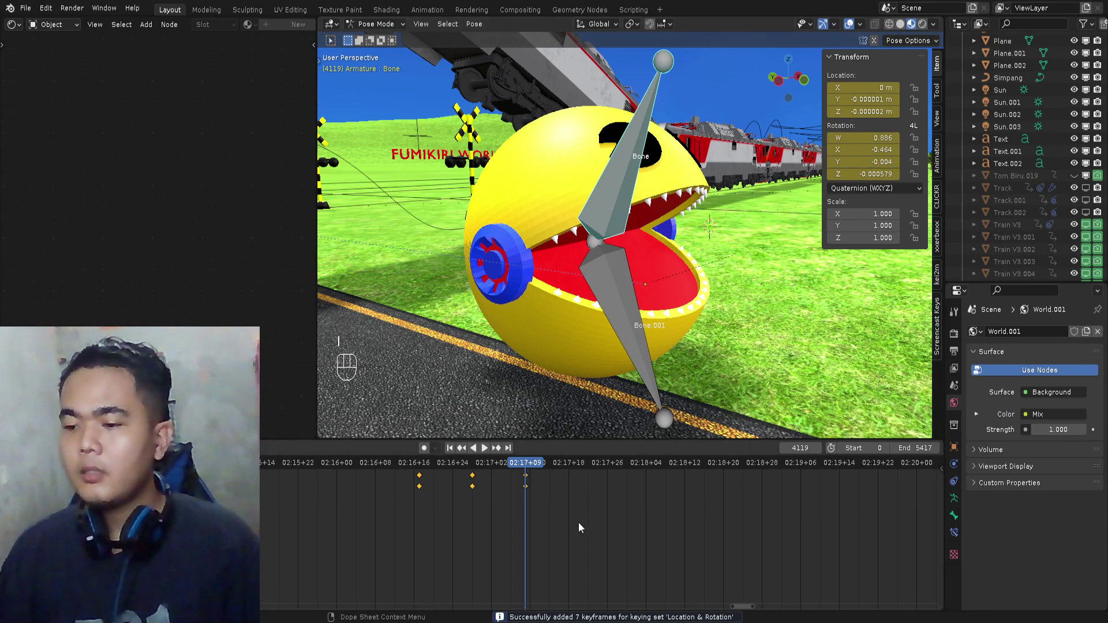
- Copy the upper jaw's closed and reopened keyframes and paste the pair three times at regular intervals along the timeline
mouse_move(577, 523)
mouse_down()
mouse_move(404, 450)
mouse_move(459, 457)
mouse_up()
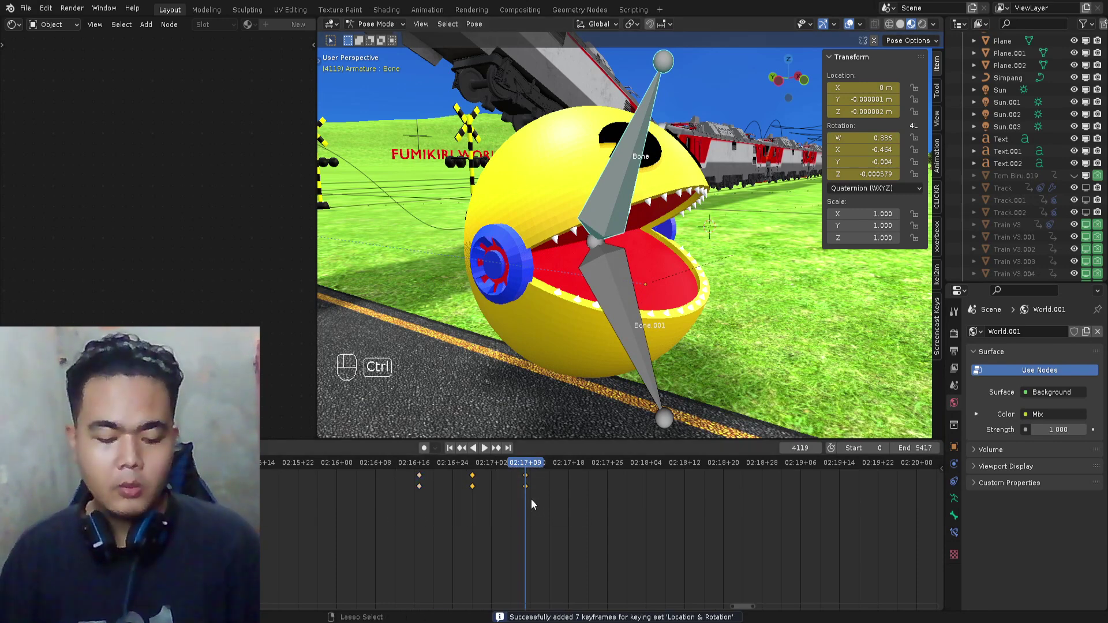
key(ctrl+c)
key(ctrl+c)
drag(578, 465, 587, 465)
key(ctrl+v)
drag(655, 463, 814, 463)
key(ctrl+v)
key(ctrl+v)
- Play the repeated upper jaw motion from its start and compare the keyframes of the upper and lower jaw bones
click(401, 463)
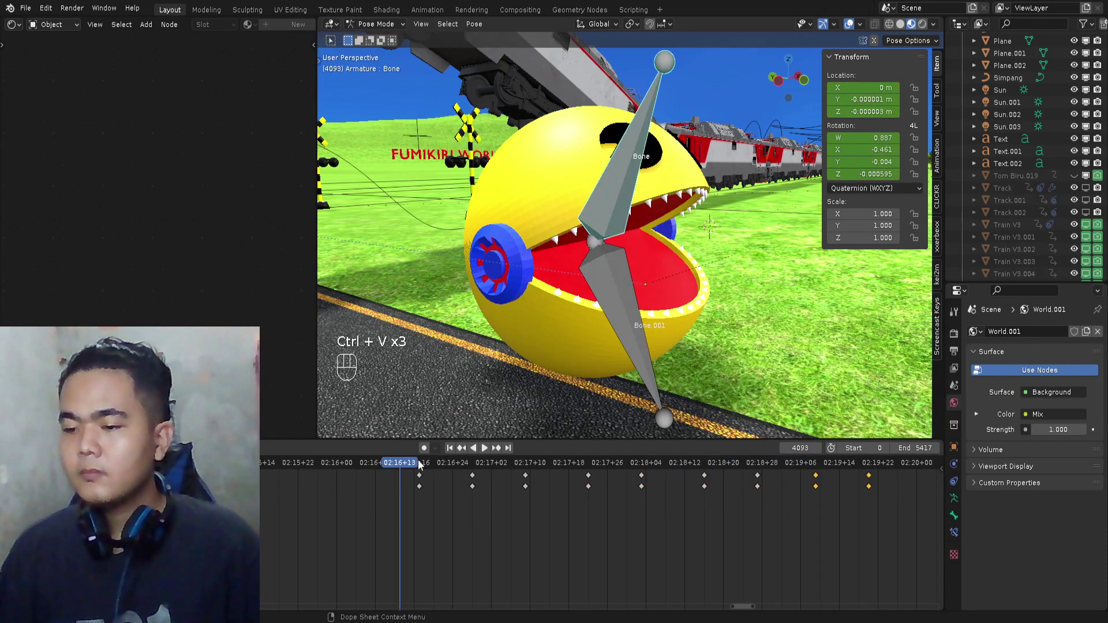
key(space)
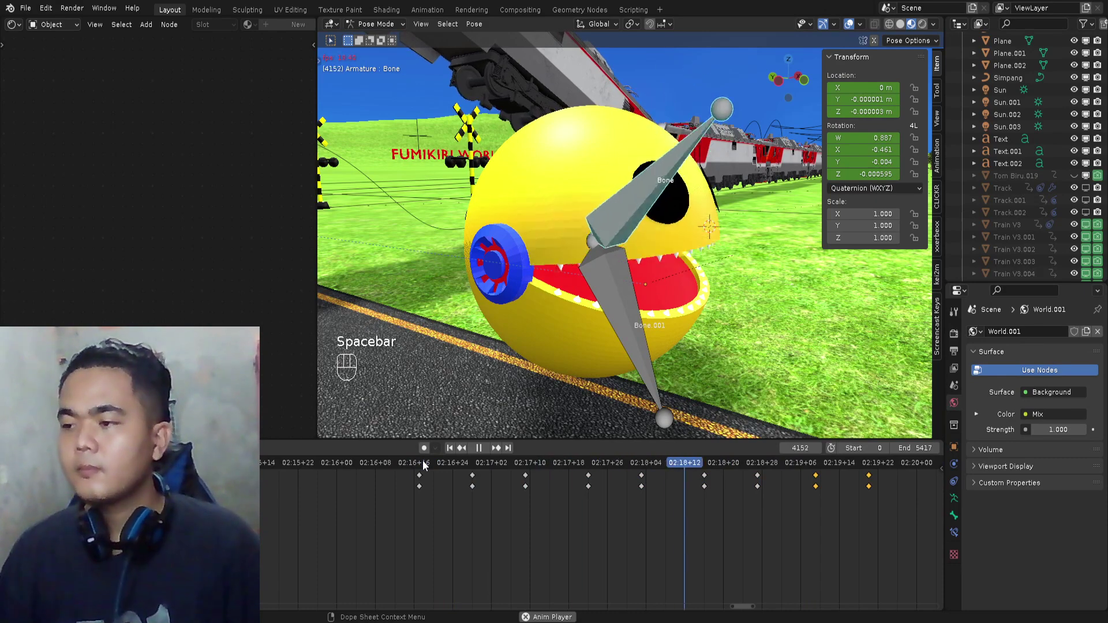
key(space)
scroll(553, 103, down, 2)
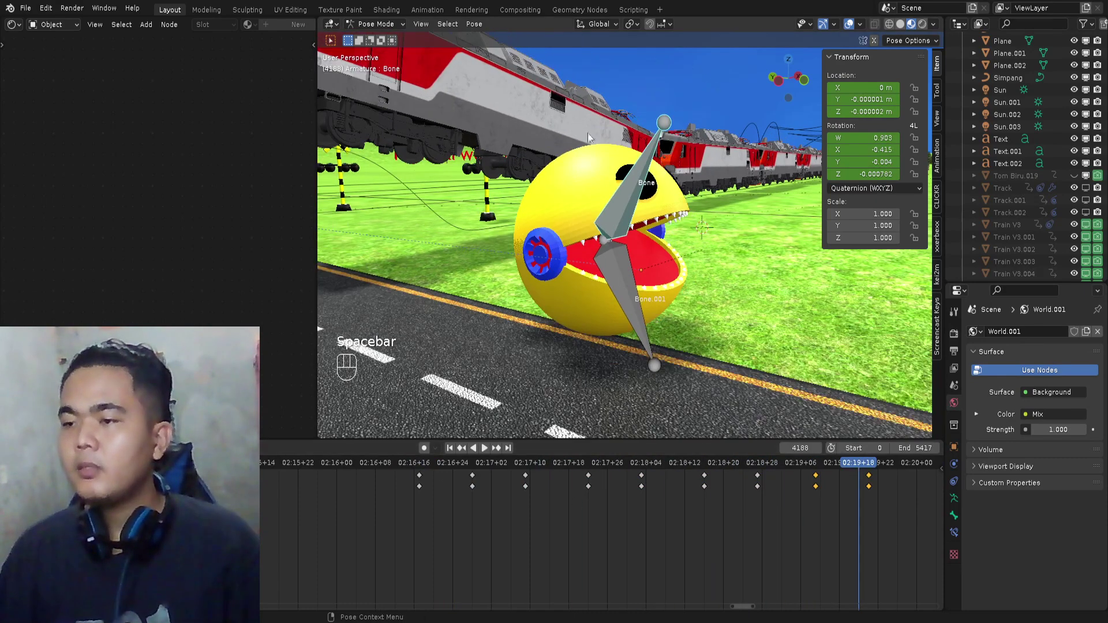
middle_drag(663, 228, 607, 253)
click(617, 261)
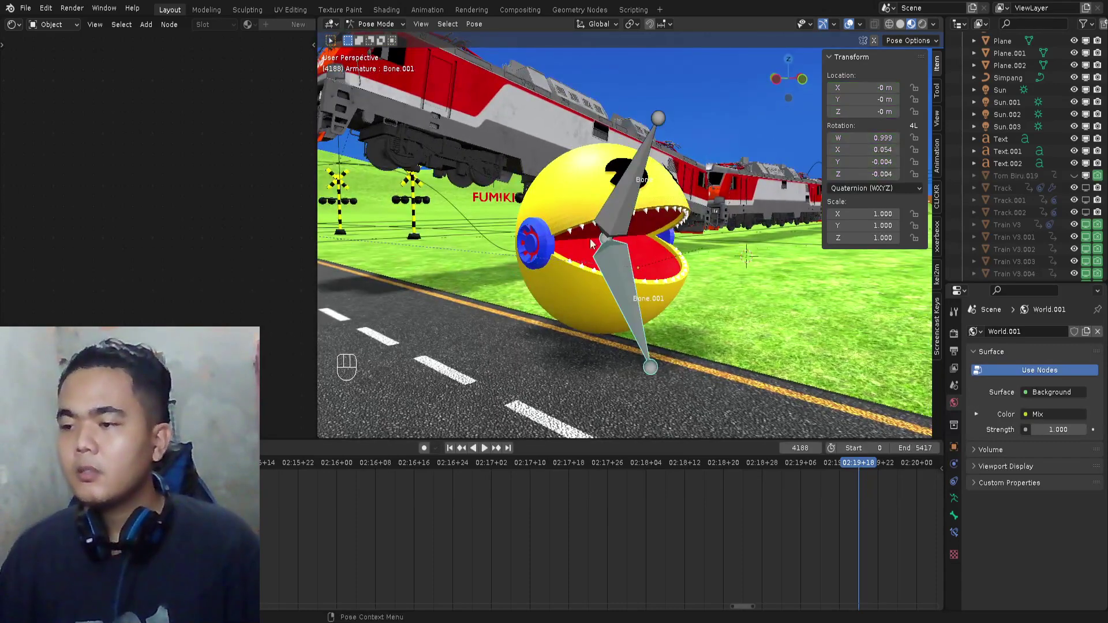
click(600, 225)
click(615, 268)
click(615, 212)
click(629, 283)
click(614, 185)
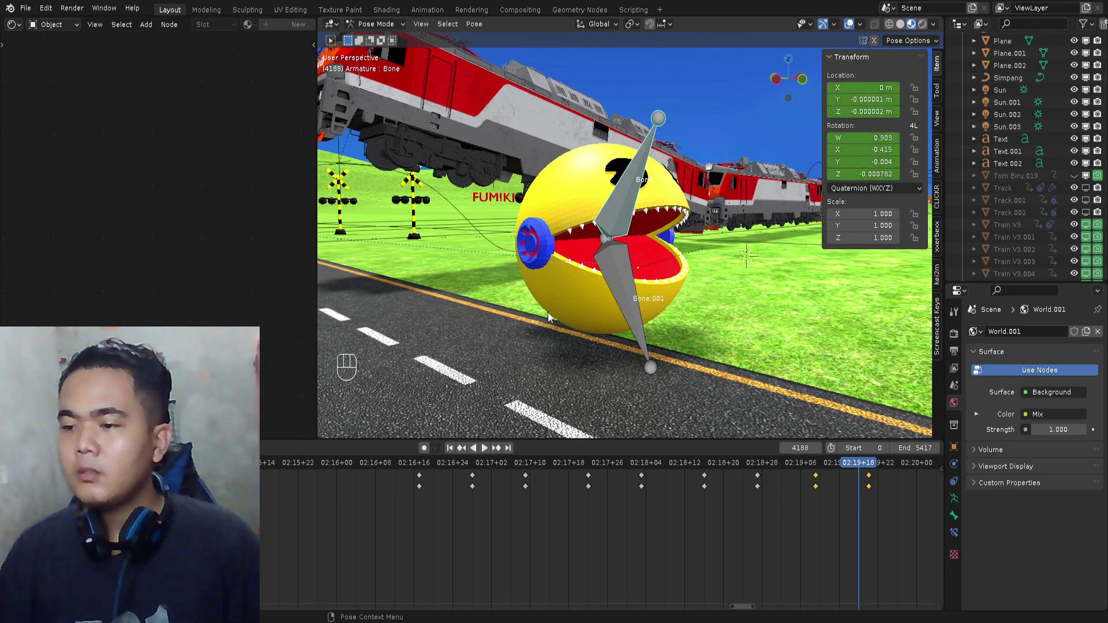
- Return to the first jaw keyframe at frame 4097 and insert a Location & Rotation keyframe for the lower jaw bone
click(461, 449)
click(461, 449)
click(461, 449)
click(461, 449)
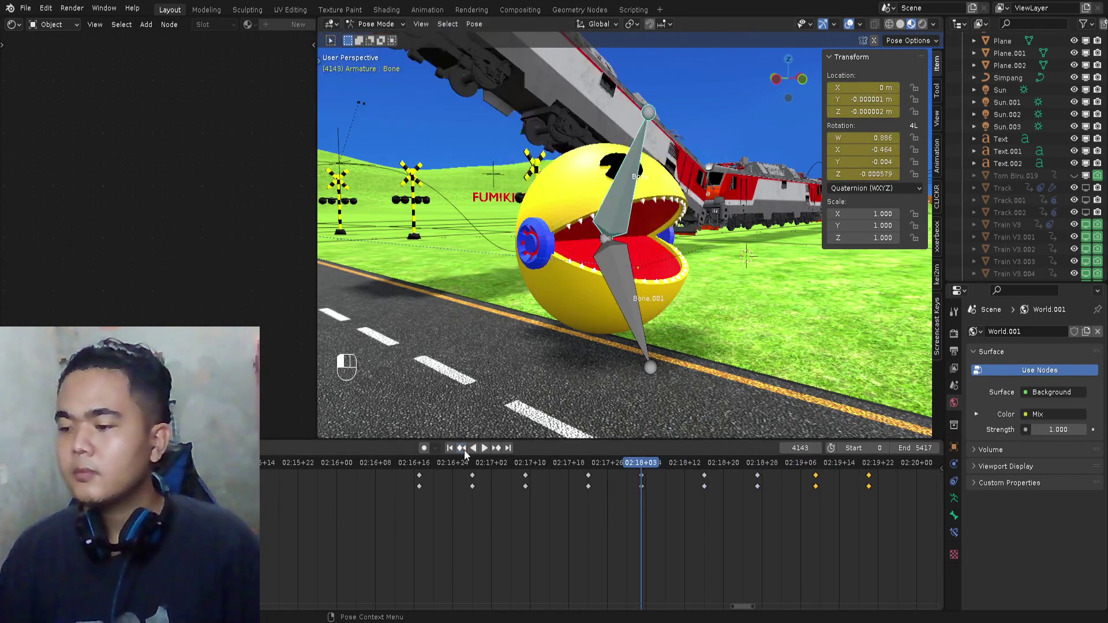
click(461, 448)
click(461, 448)
click(461, 449)
click(461, 448)
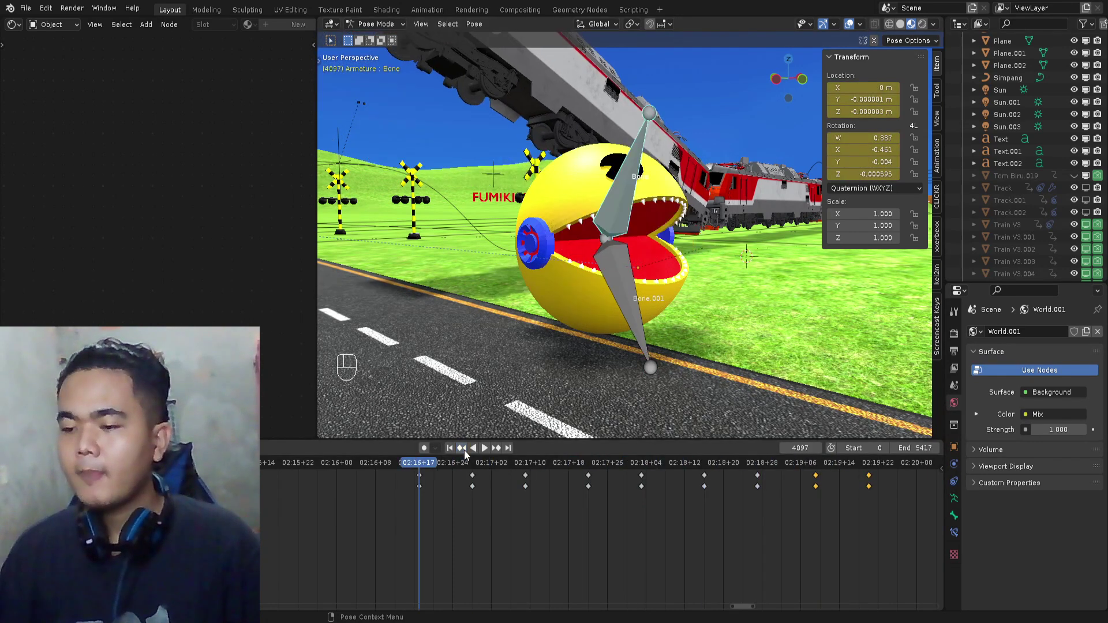
click(611, 260)
key(i)
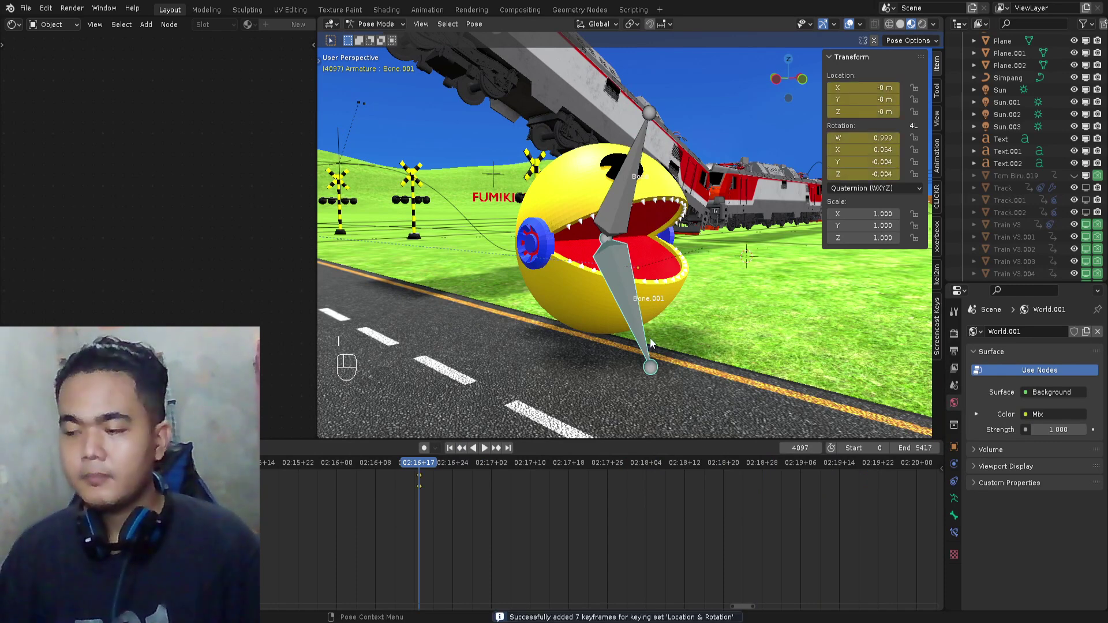
- At frame 4108, rotate the lower jaw bone about X until it meets the upper jaw and insert a Location & Rotation keyframe
key(space)
key(space)
click(629, 230)
click(461, 449)
click(617, 276)
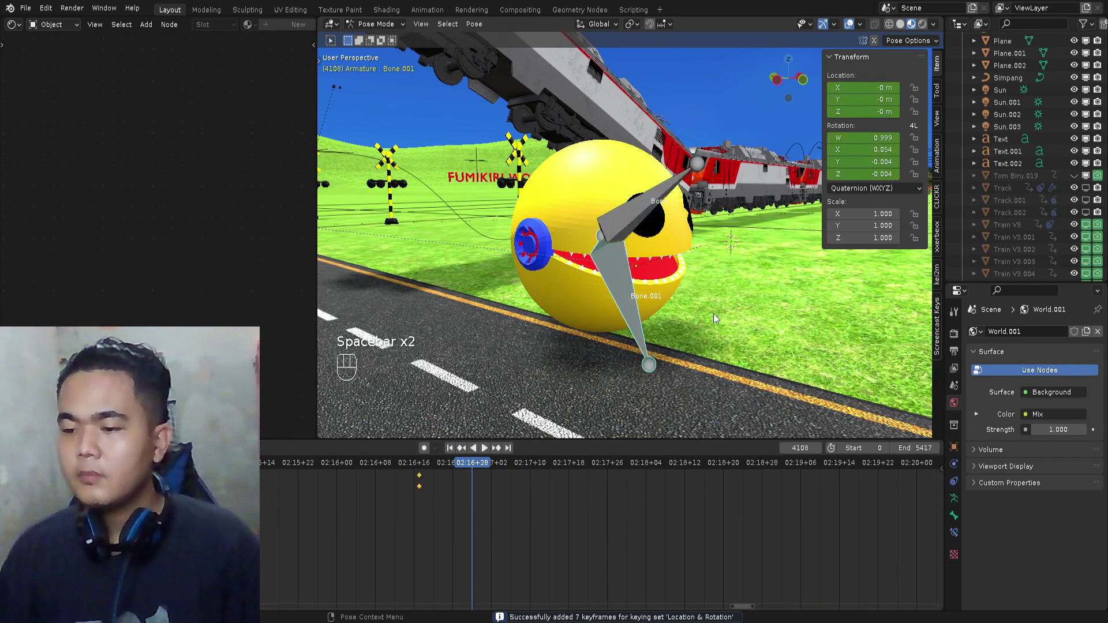
key(r)
key(x)
click(665, 293)
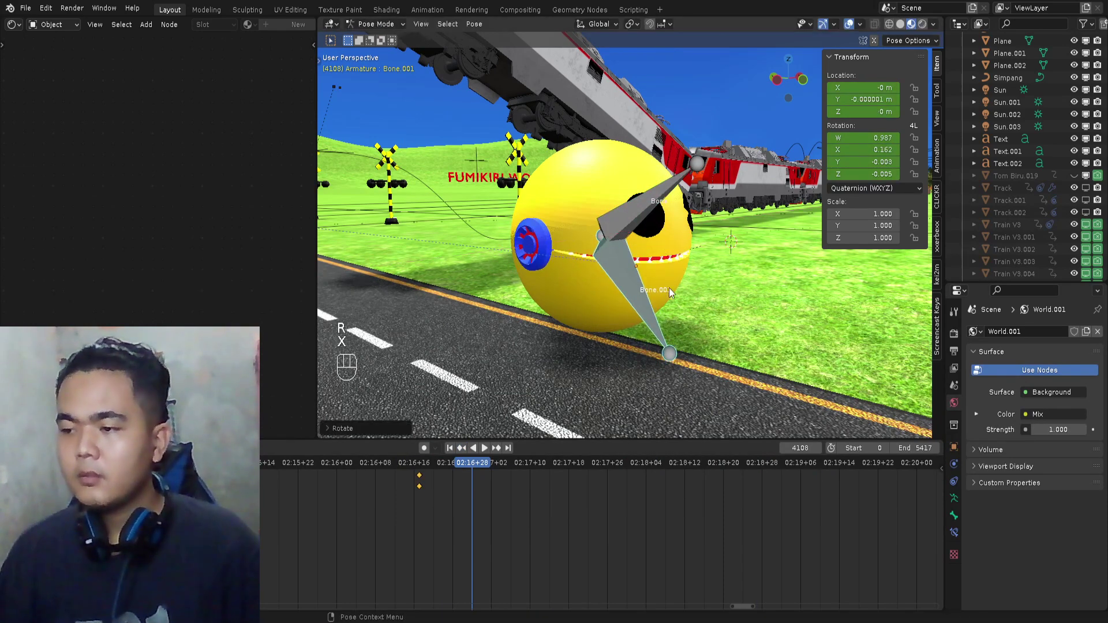
key(i)
- Copy the lower jaw's open and closed keyframes and paste the pair four times in time with the upper jaw's openings
key(ctrl+c)
key(ctrl+c)
drag(537, 465, 529, 462)
key(ctrl+v)
drag(614, 464, 625, 464)
key(ctrl+v)
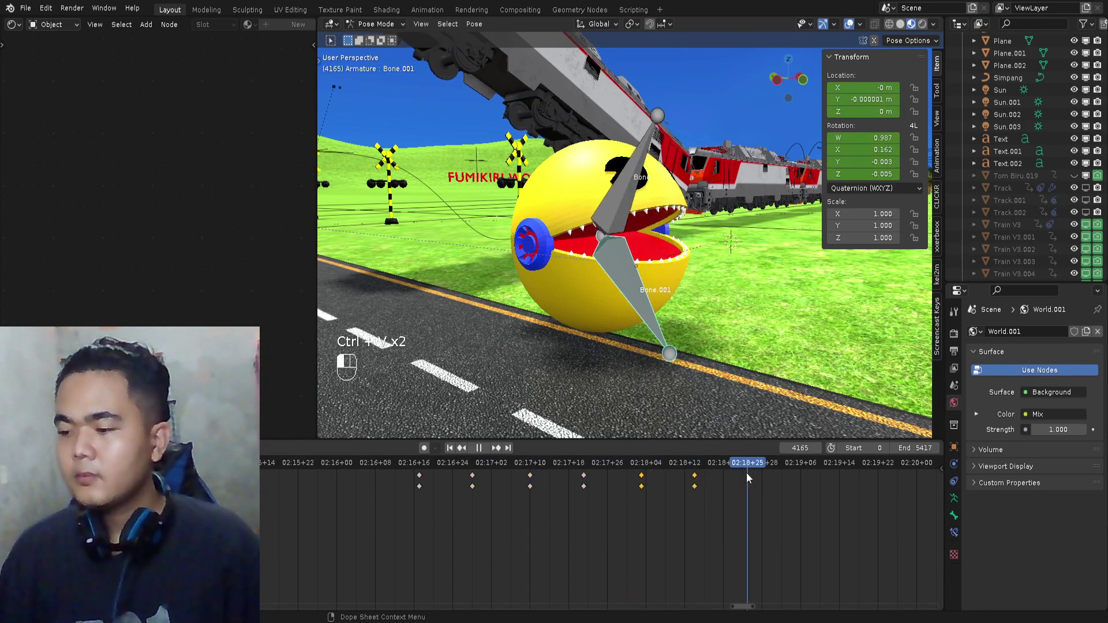
drag(746, 473, 756, 475)
key(ctrl+v)
drag(830, 466, 868, 466)
key(ctrl+v)
- Play the combined jaw animation from near its first keyframe and switch the armature to Object Mode
click(427, 465)
key(space)
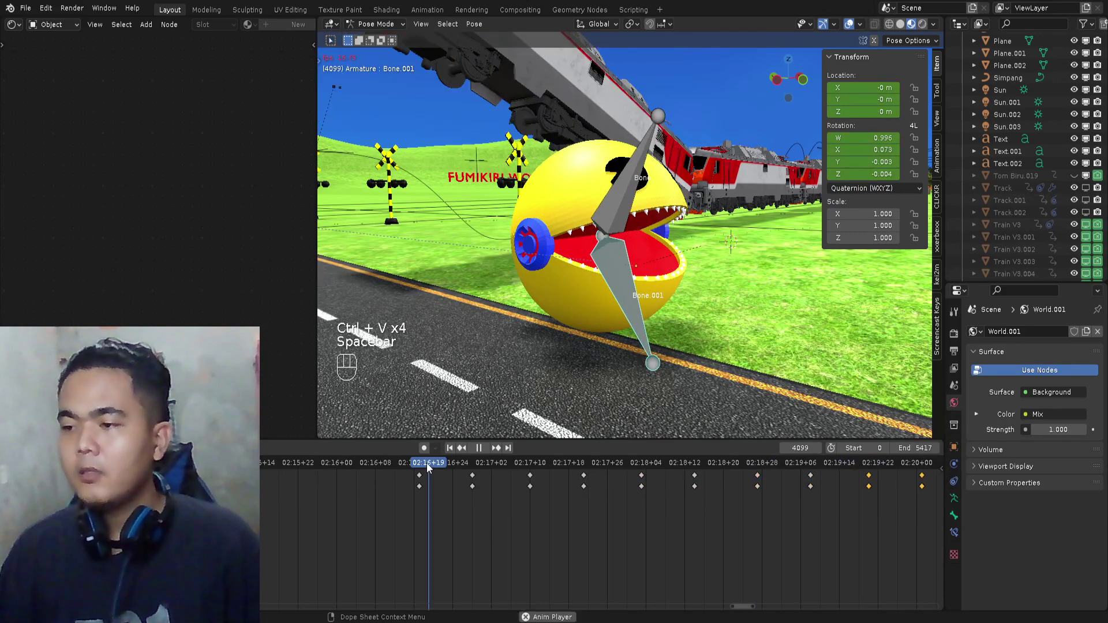
click(376, 24)
click(386, 37)
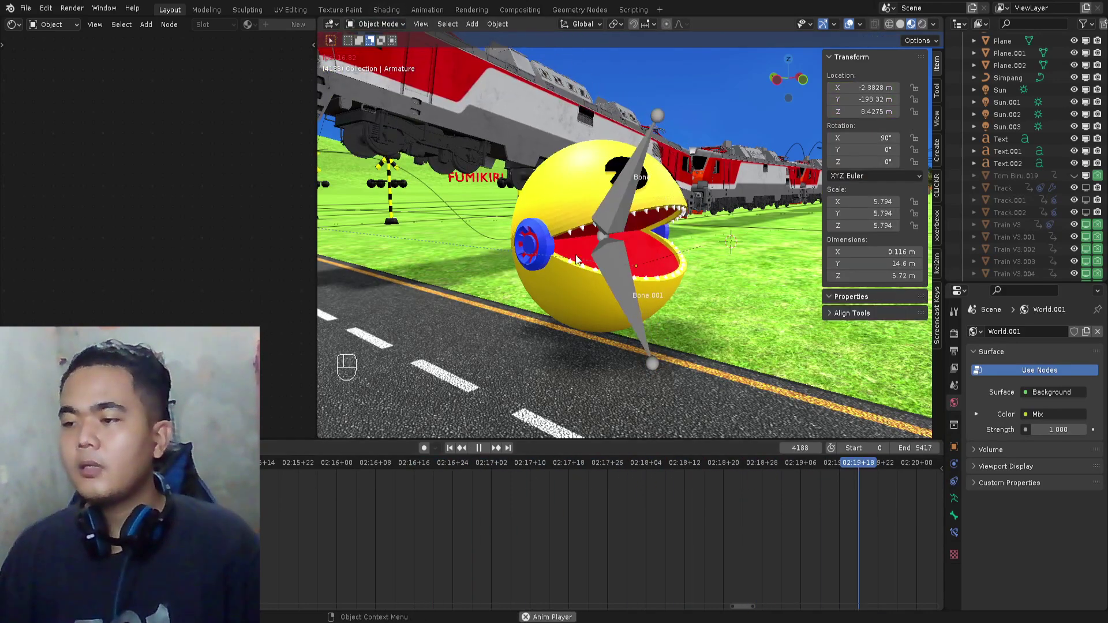
key(space)
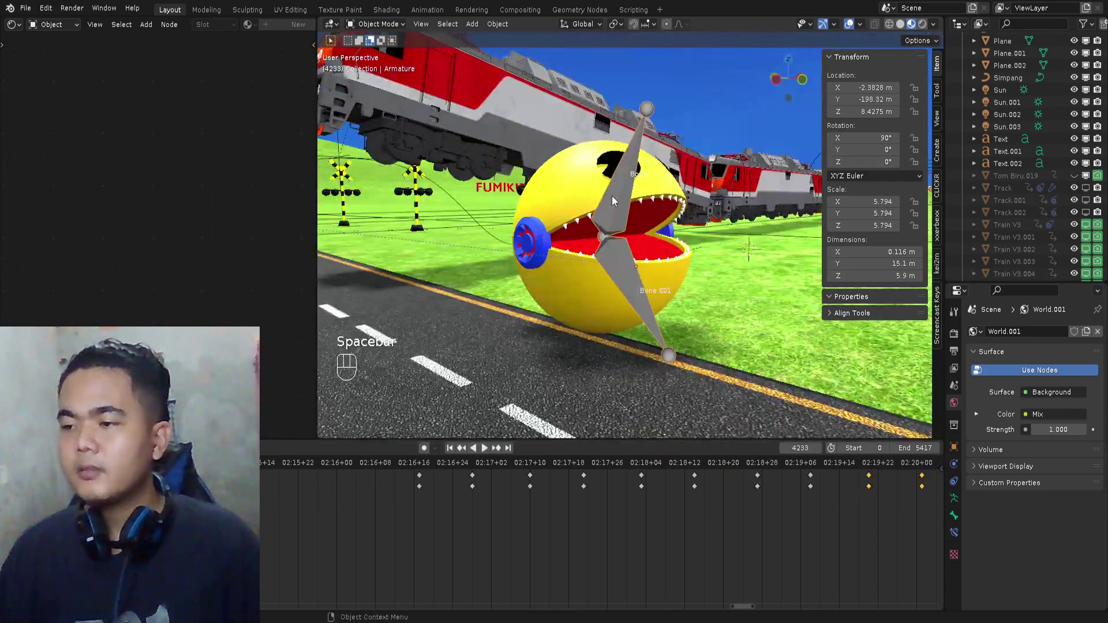
- Replay the chewing animation from its start and review the ball character in the wider road and train scene
click(426, 465)
key(space)
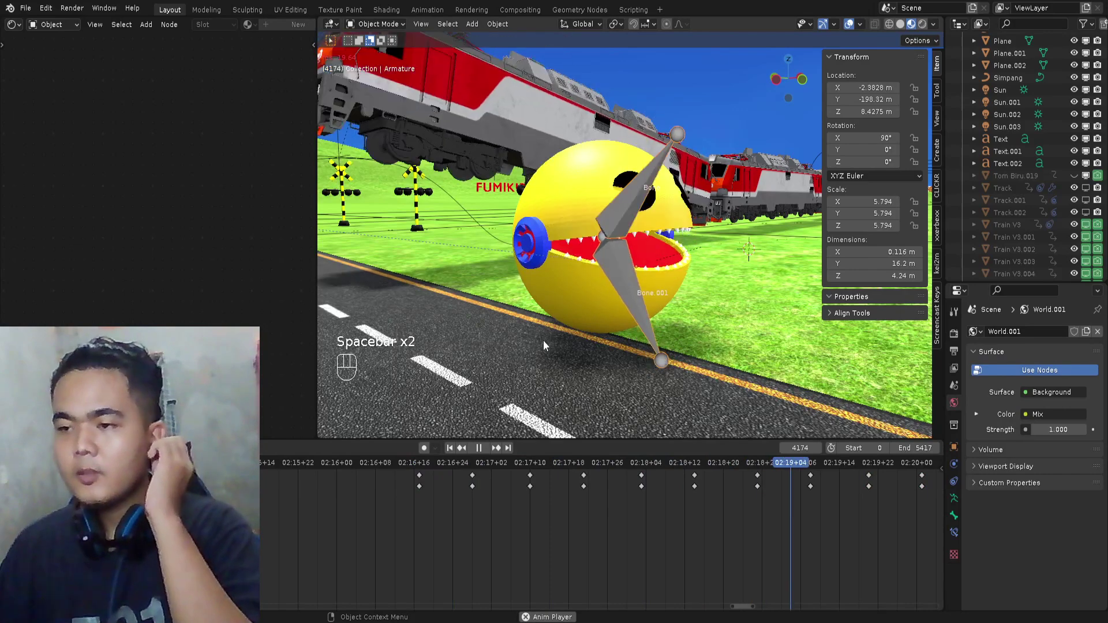
middle_drag(568, 289, 552, 285)
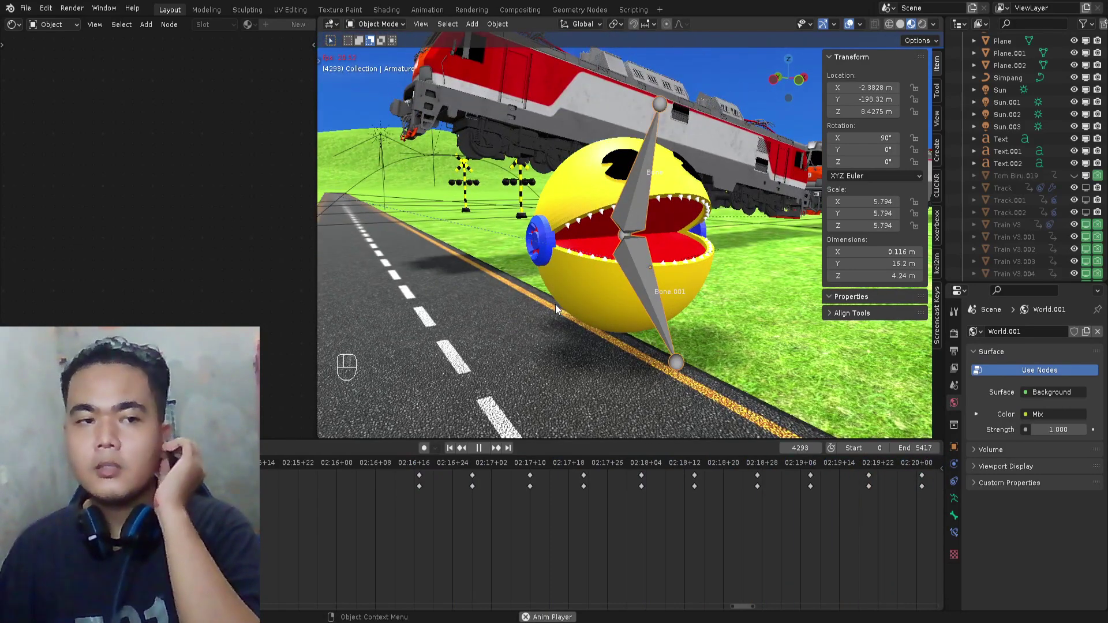
scroll(629, 279, down, 3)
middle_drag(629, 279, 693, 317)
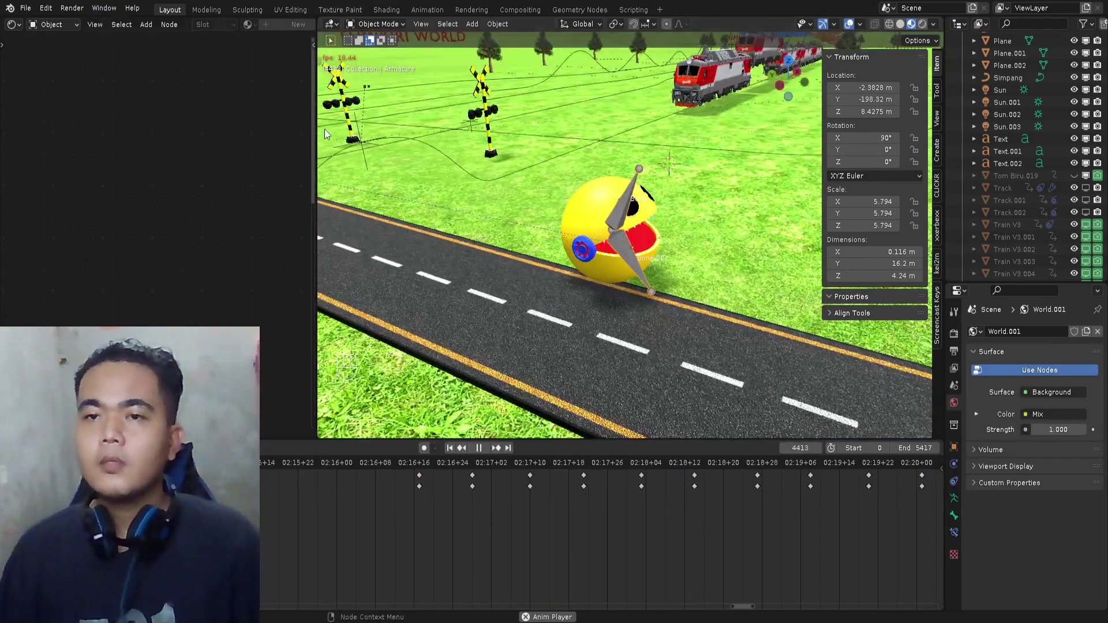
scroll(589, 265, down, 5)
middle_drag(592, 274, 580, 289)
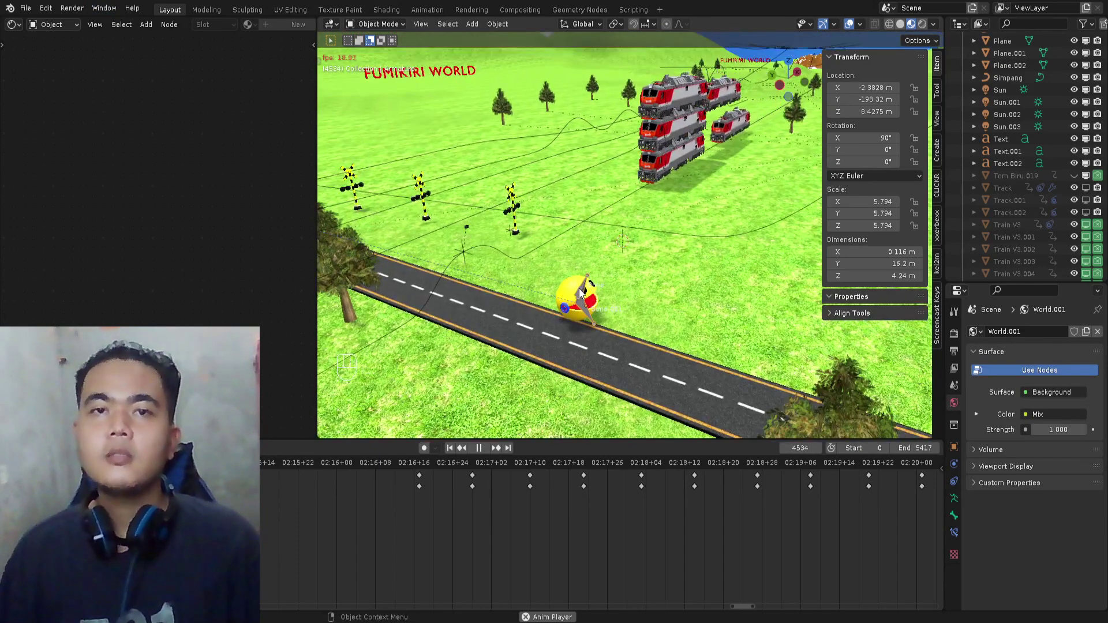